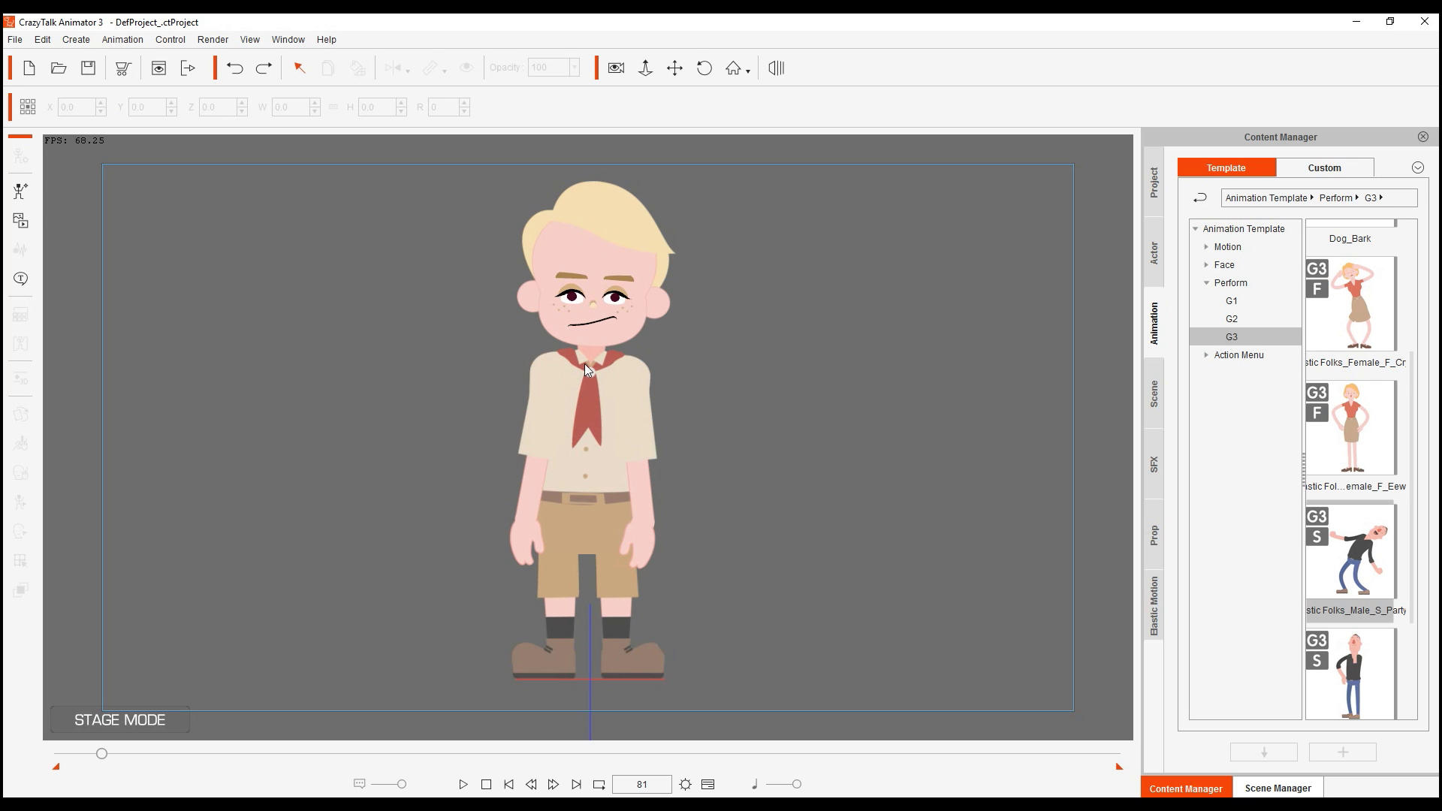
Check the boy's front hair and nose sprites in the sprite editor, then close the editor
{"action": "left_click", "coordinate": [643, 300]}
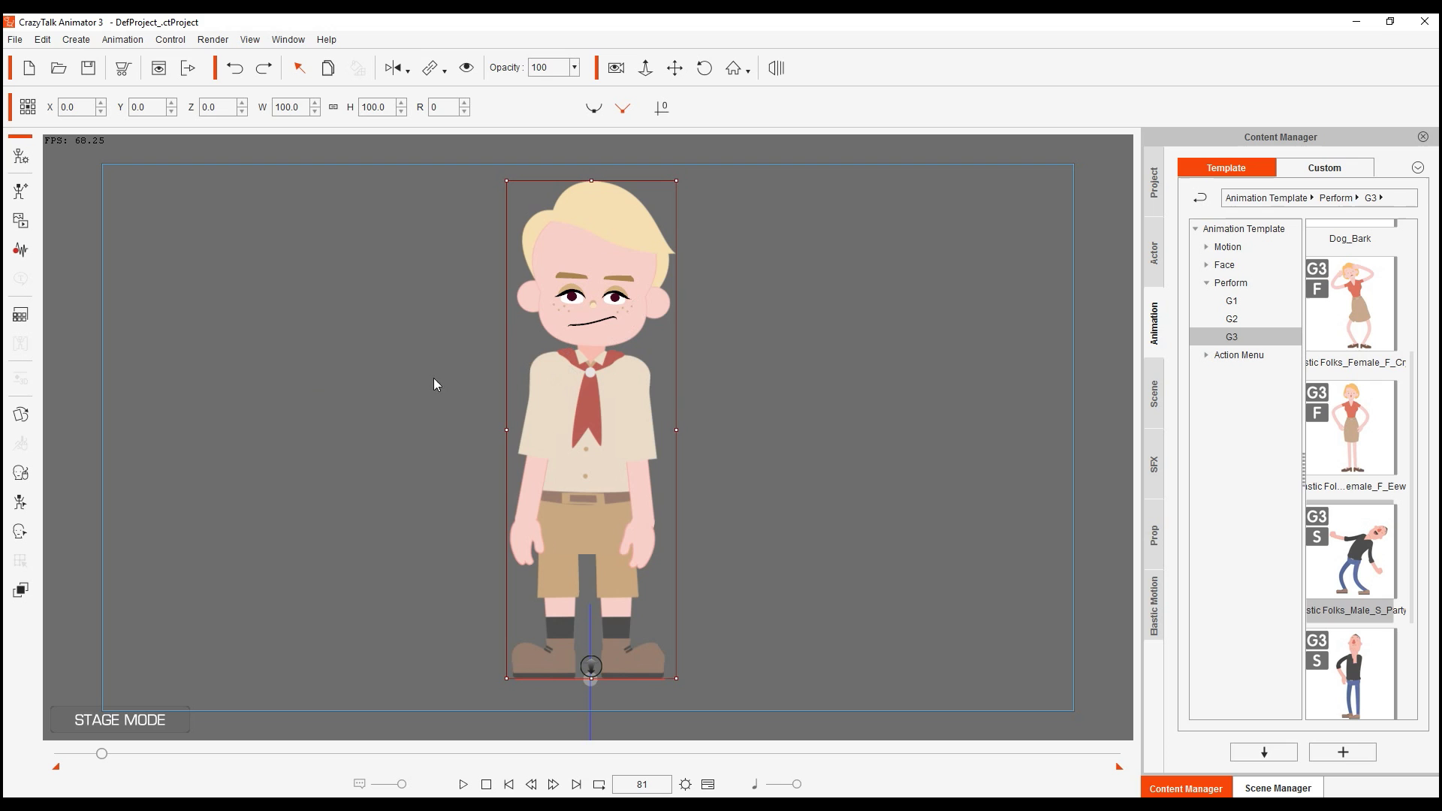
{"action": "left_click", "coordinate": [21, 415]}
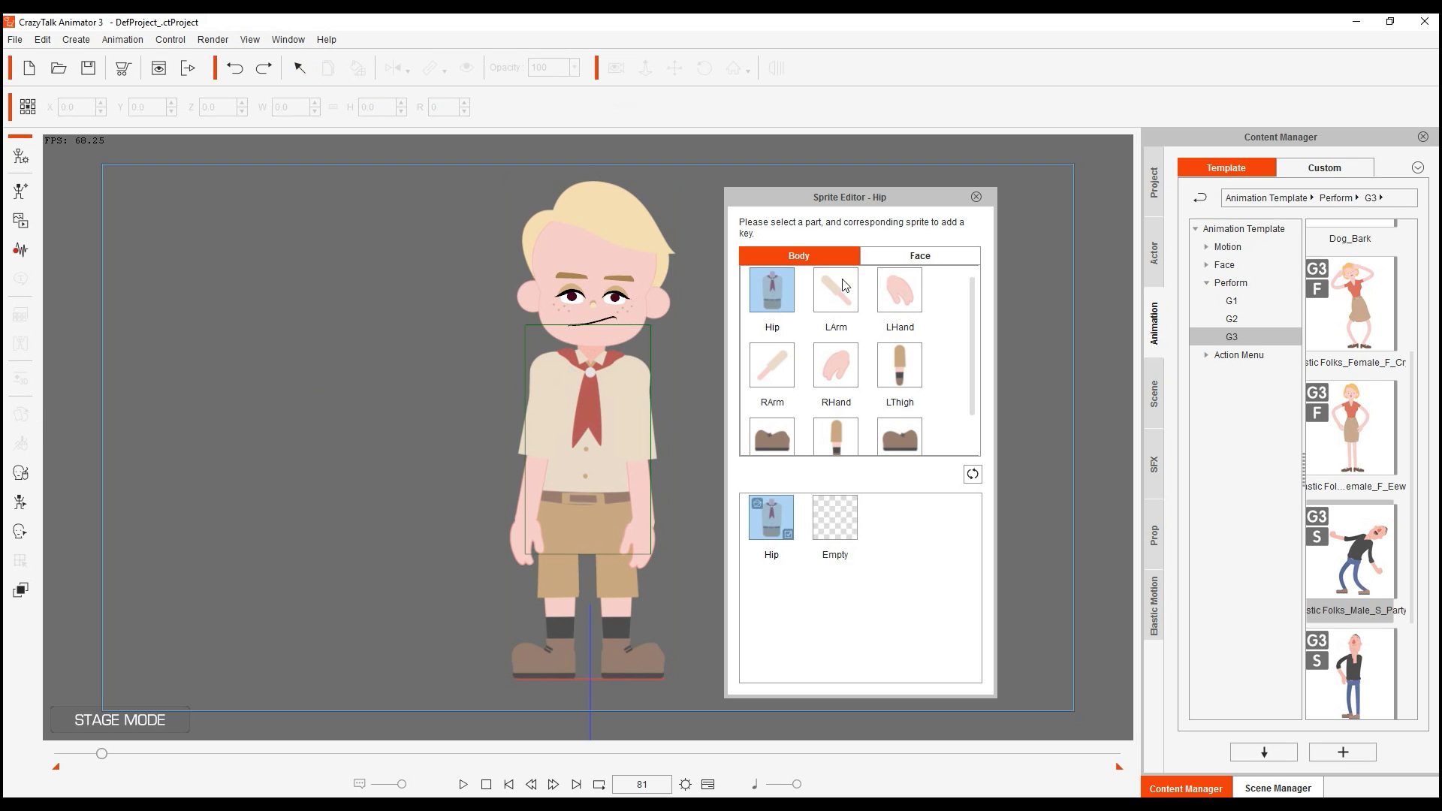
{"action": "left_click", "coordinate": [894, 255]}
{"action": "left_click", "coordinate": [845, 328]}
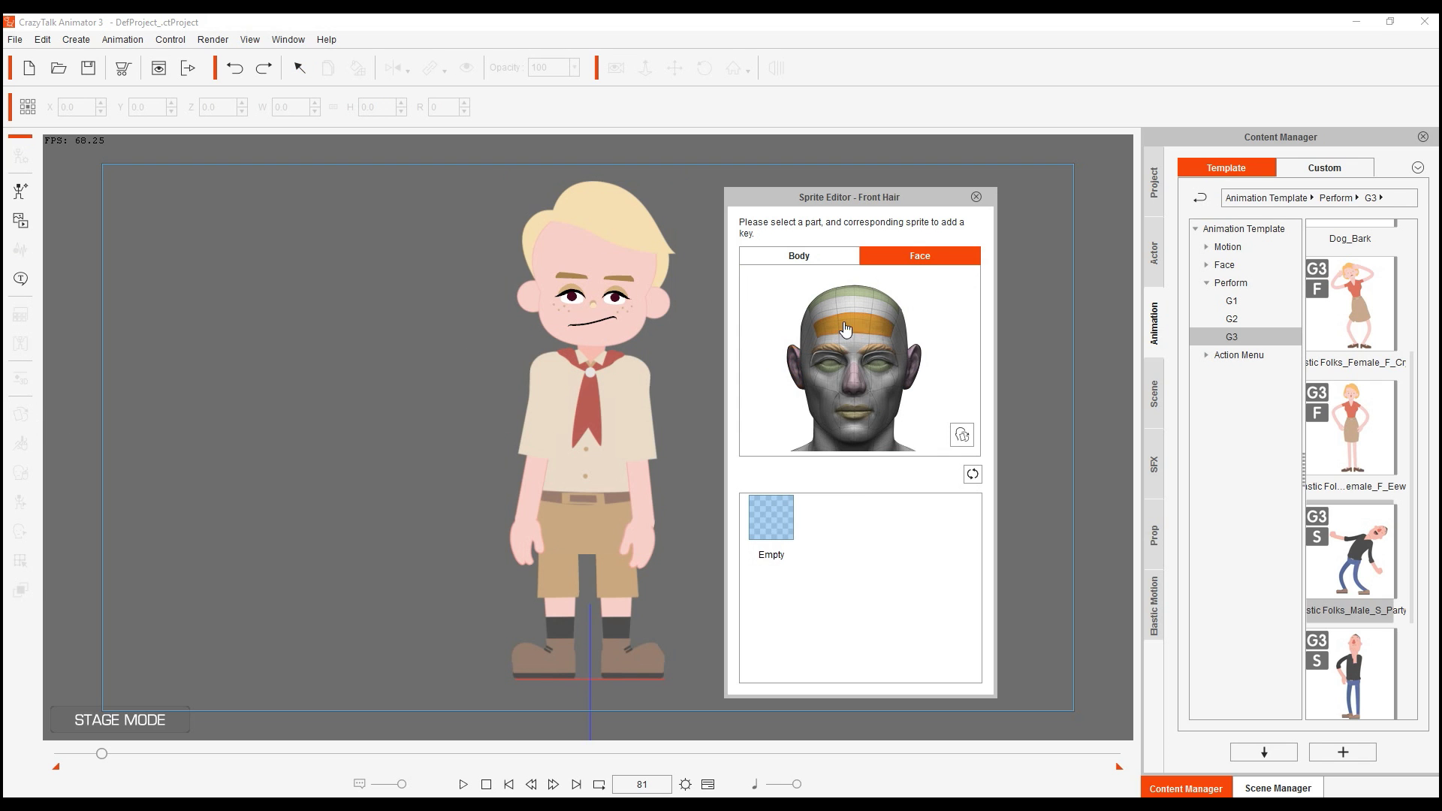
{"action": "left_click", "coordinate": [851, 373]}
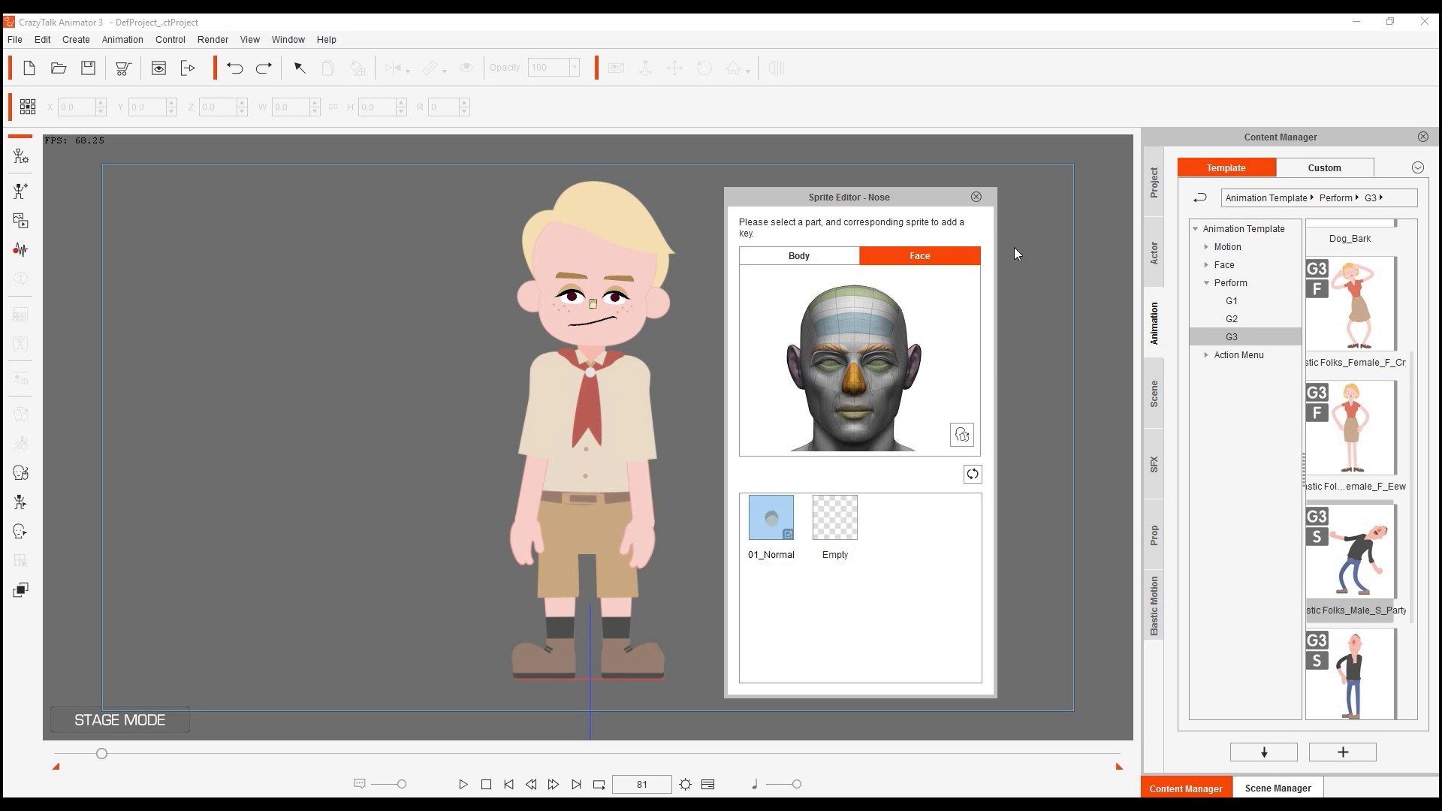
{"action": "left_click", "coordinate": [975, 197]}
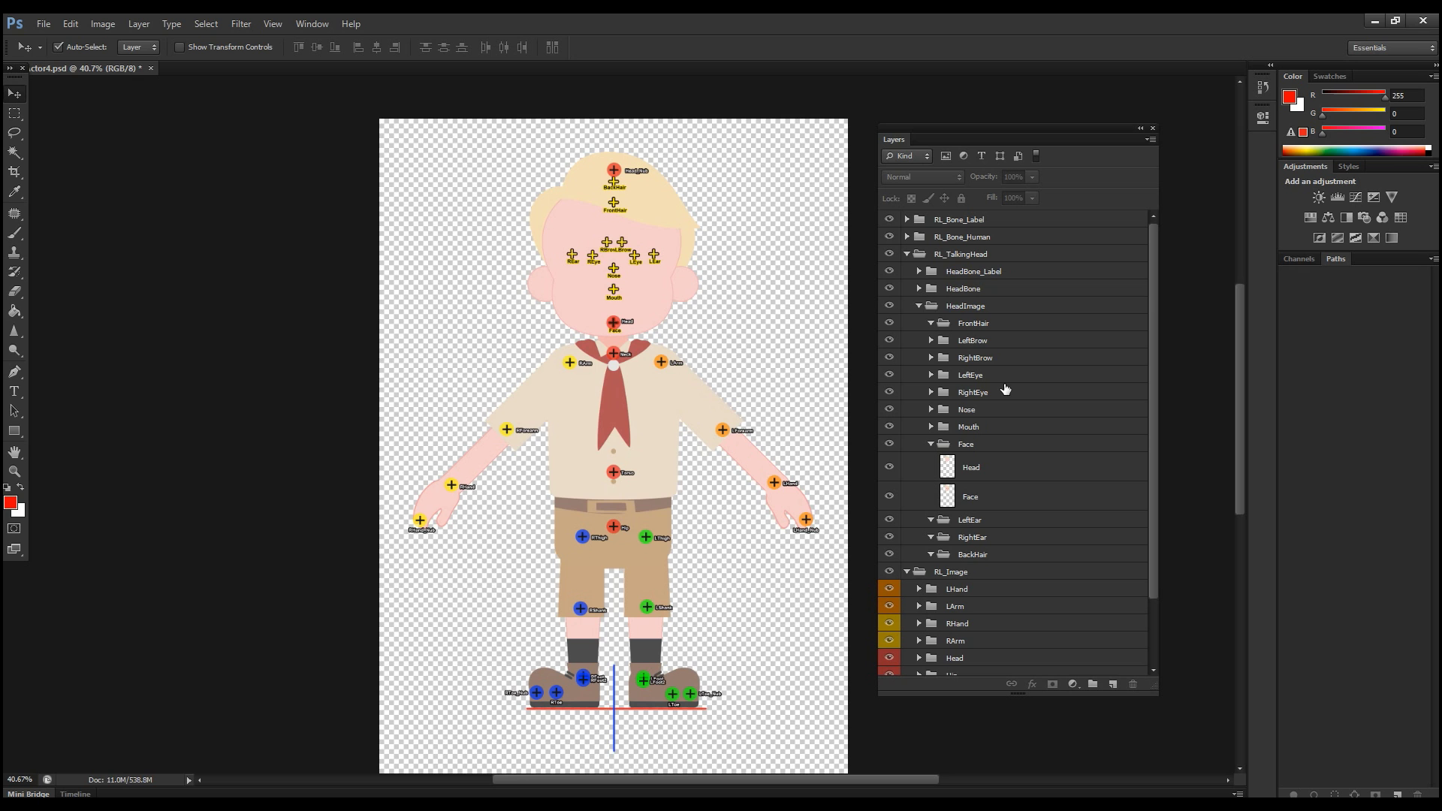
Zoom in on the boy's head and select the Face layer in the Face group
{"action": "scroll", "coordinate": [664, 405], "scroll_direction": "up", "scroll_amount": 2}
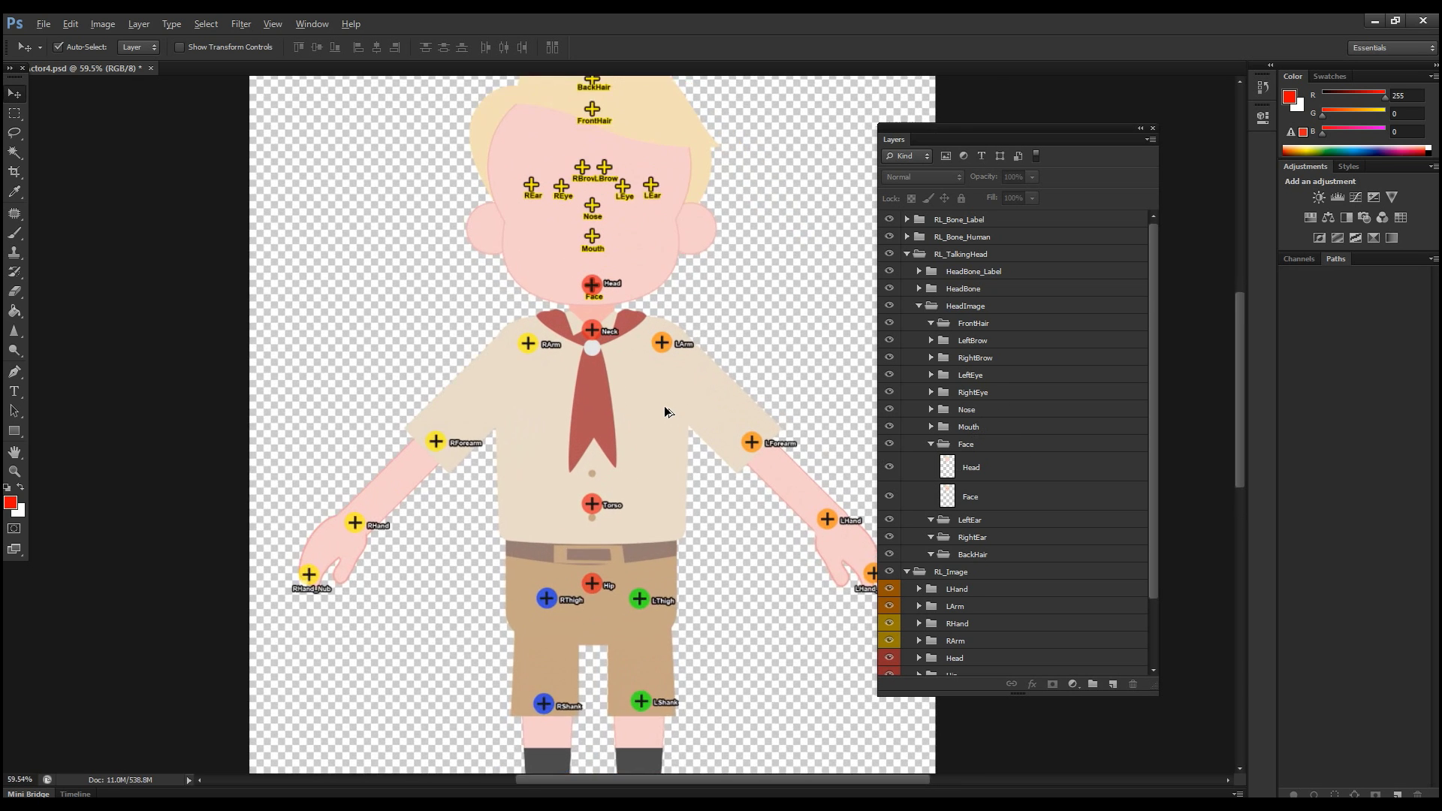
{"action": "scroll", "coordinate": [664, 406], "scroll_direction": "up", "scroll_amount": 1}
{"action": "scroll", "coordinate": [642, 375], "scroll_direction": "up", "scroll_amount": 4}
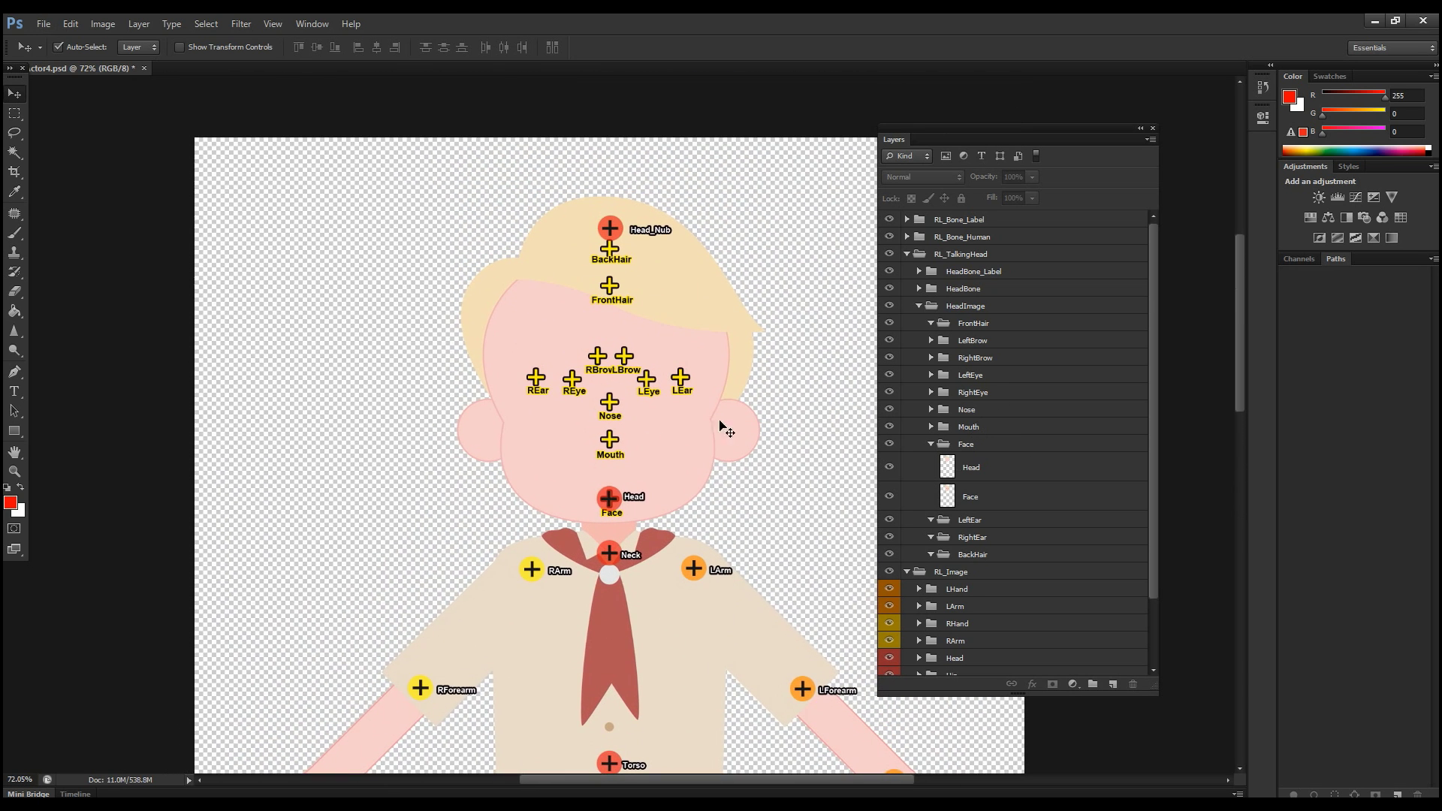
{"action": "left_click", "coordinate": [967, 503]}
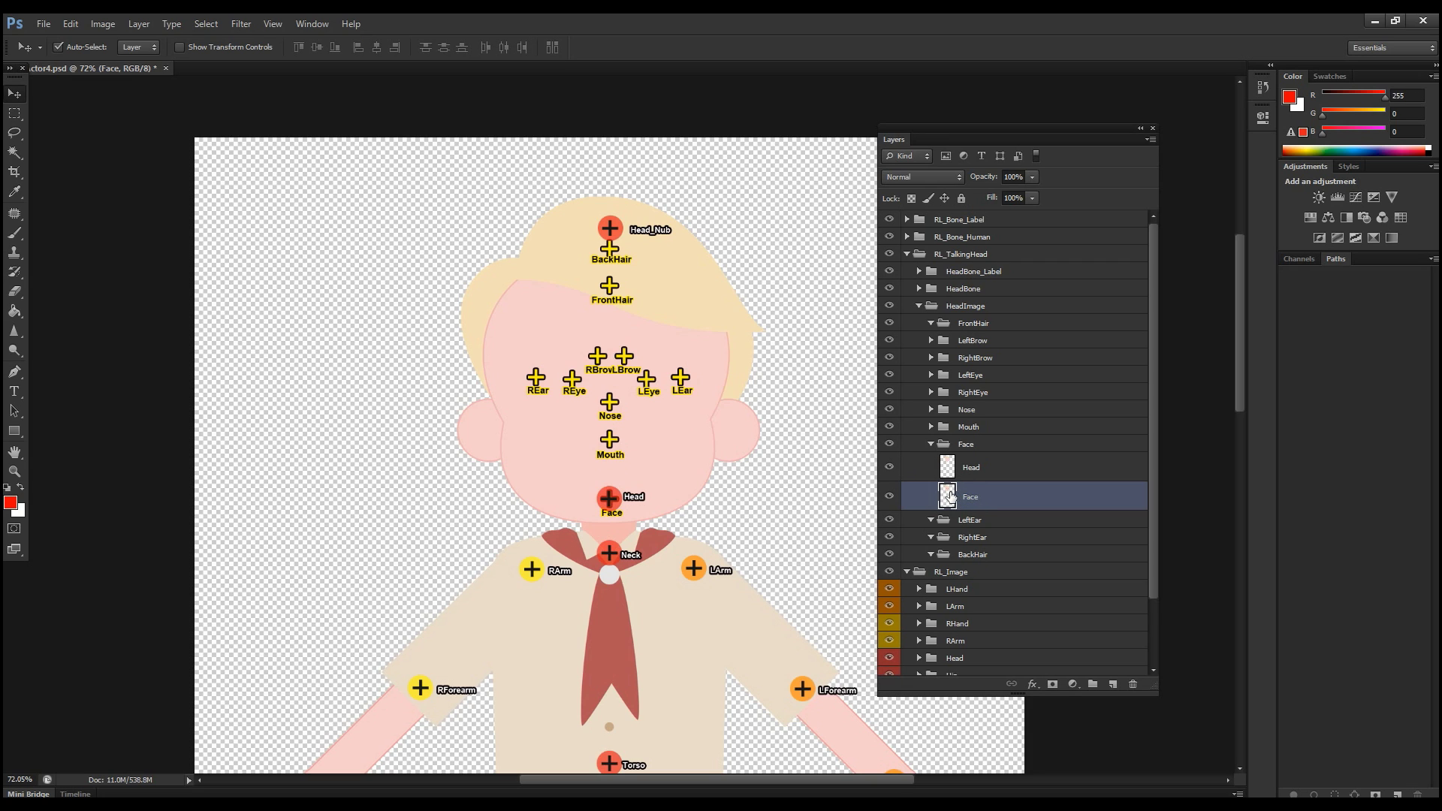
Move the Face layer above the Head layer and set its fill to 50%
{"action": "left_click_drag", "start_coordinate": [952, 498], "coordinate": [952, 456]}
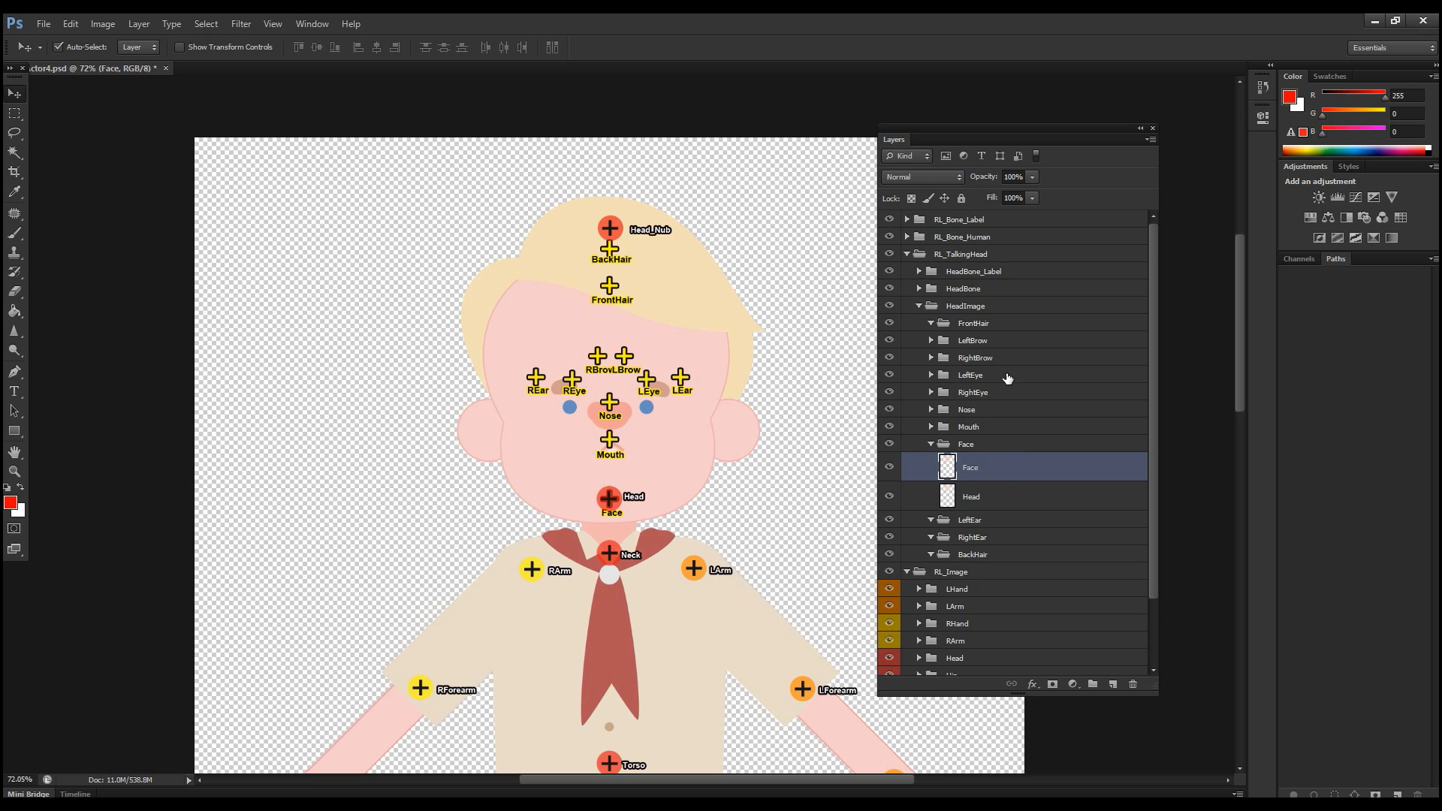
{"action": "left_click", "coordinate": [1022, 198]}
{"action": "type", "text": "50"}
{"action": "key", "text": "Return"}
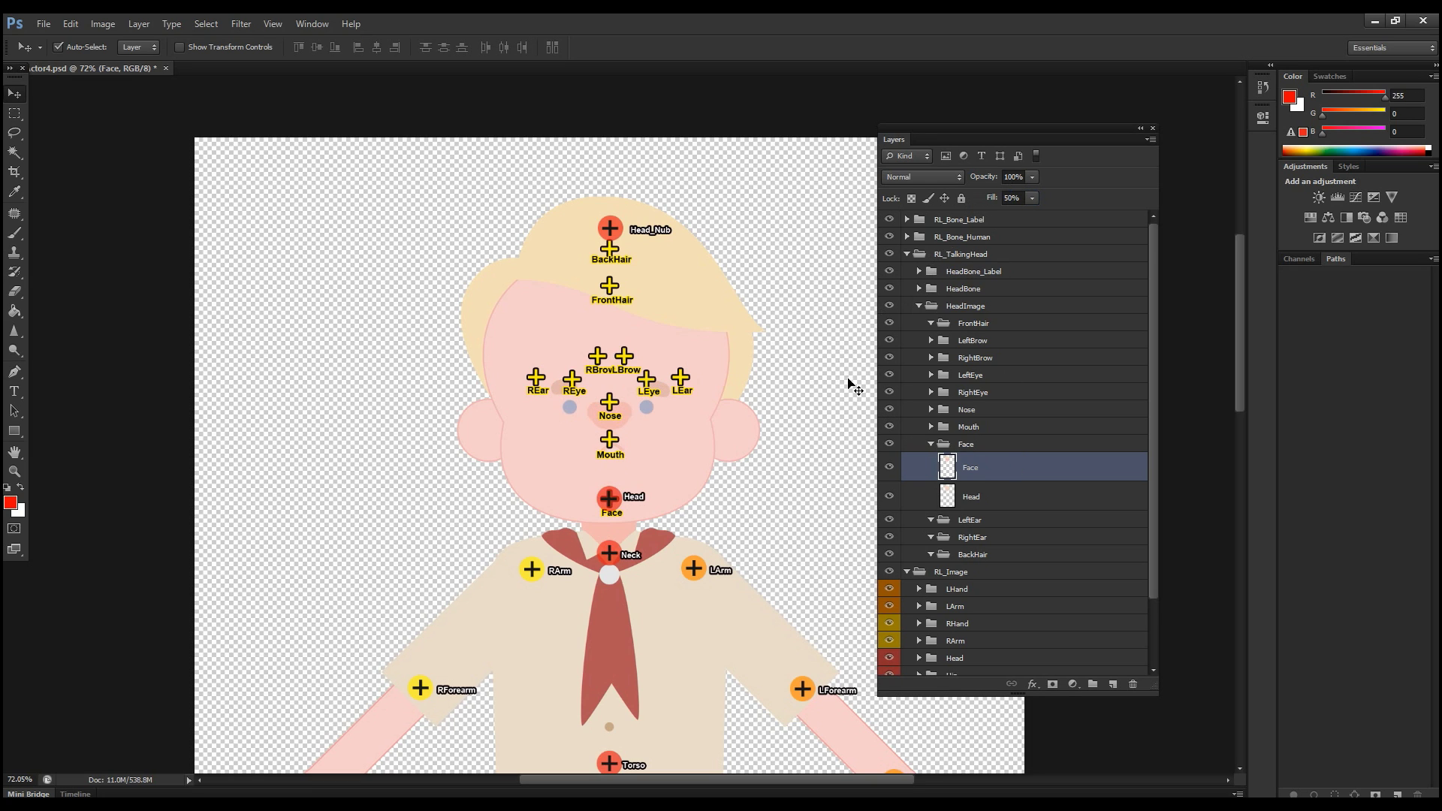
Lock both the Face and Head layers completely
{"action": "left_click", "coordinate": [965, 196]}
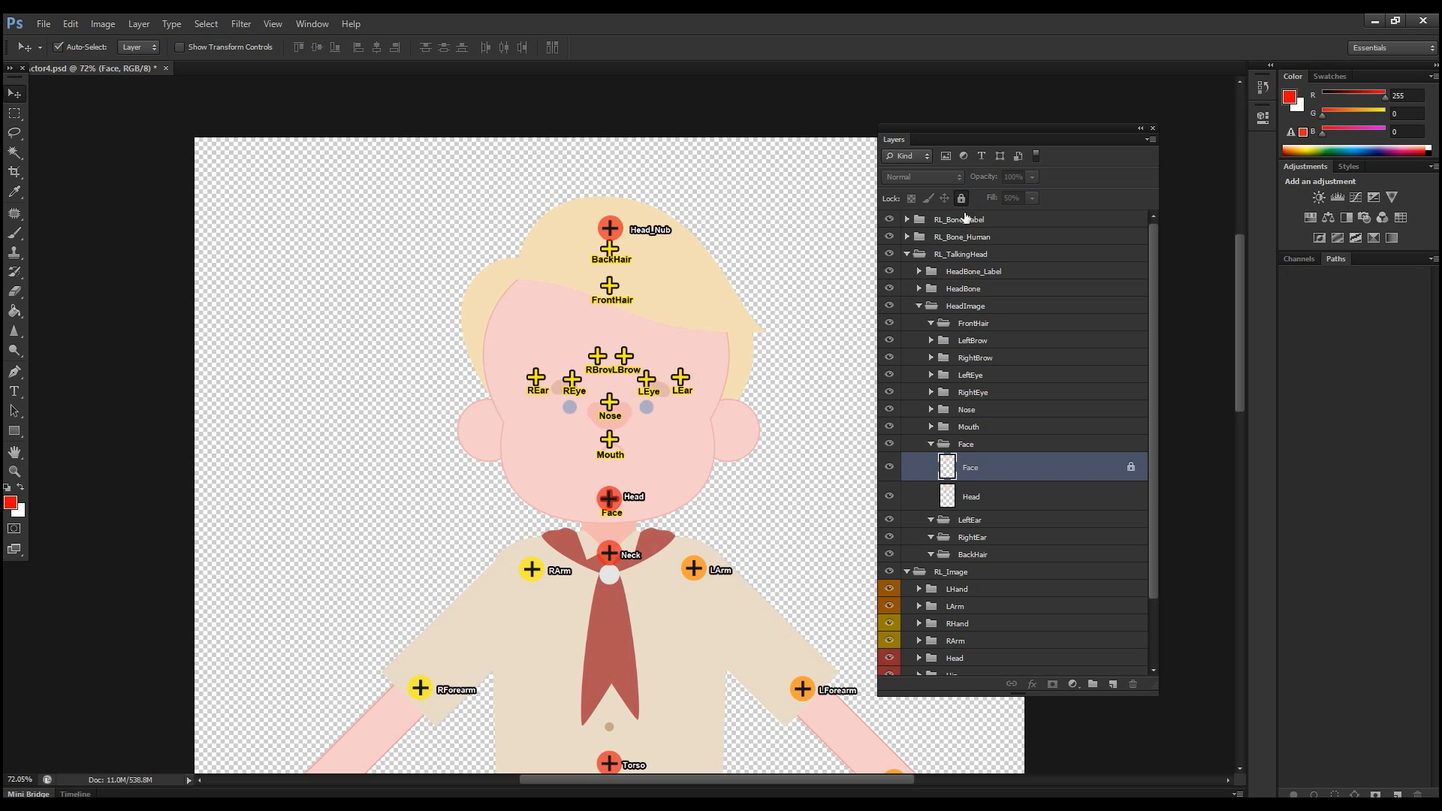
{"action": "left_click", "coordinate": [986, 496]}
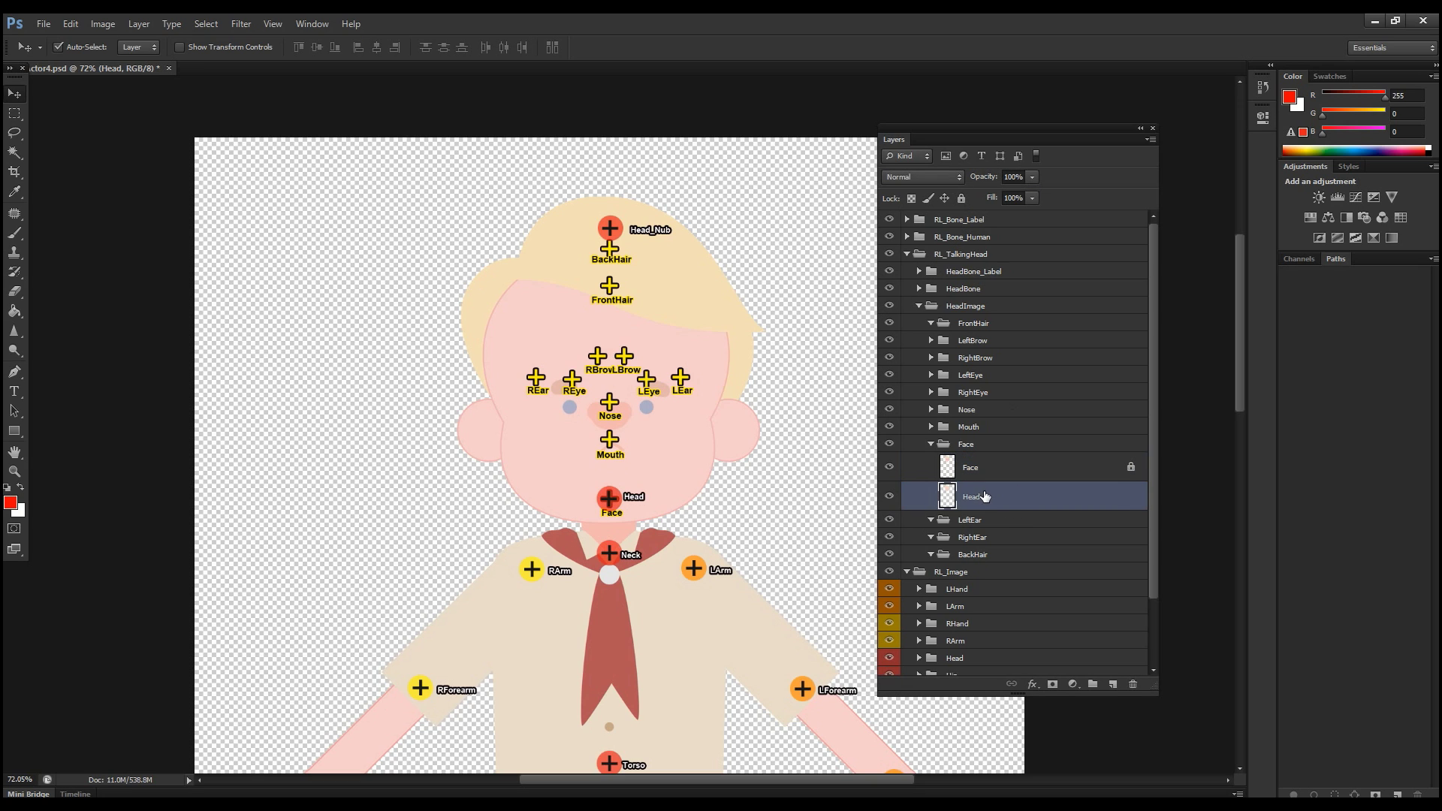
{"action": "left_click", "coordinate": [964, 197]}
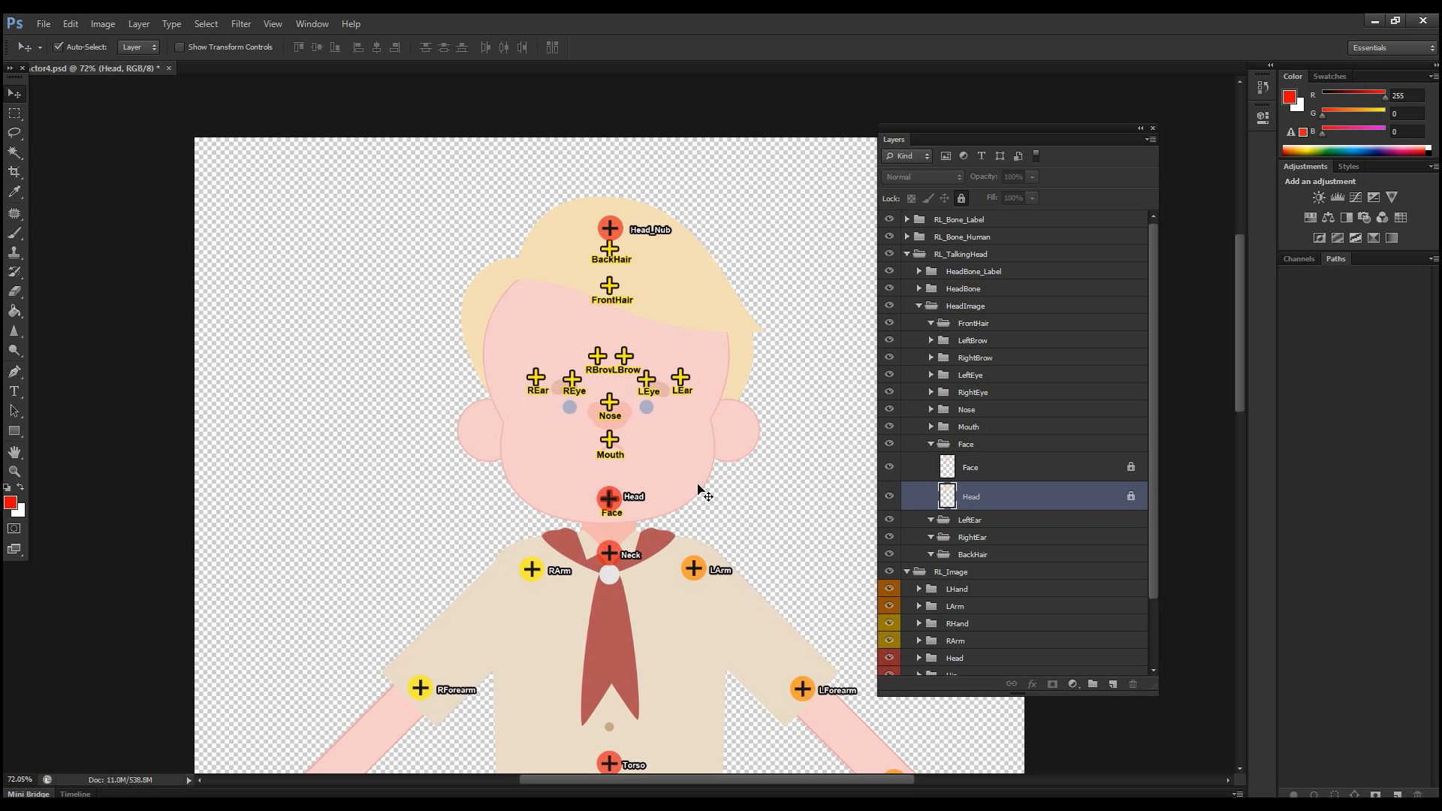
Drag the LEar, REar, Mouth and Nose markers onto the ears, mouth and nose
{"action": "scroll", "coordinate": [727, 493], "scroll_direction": "up", "scroll_amount": 5}
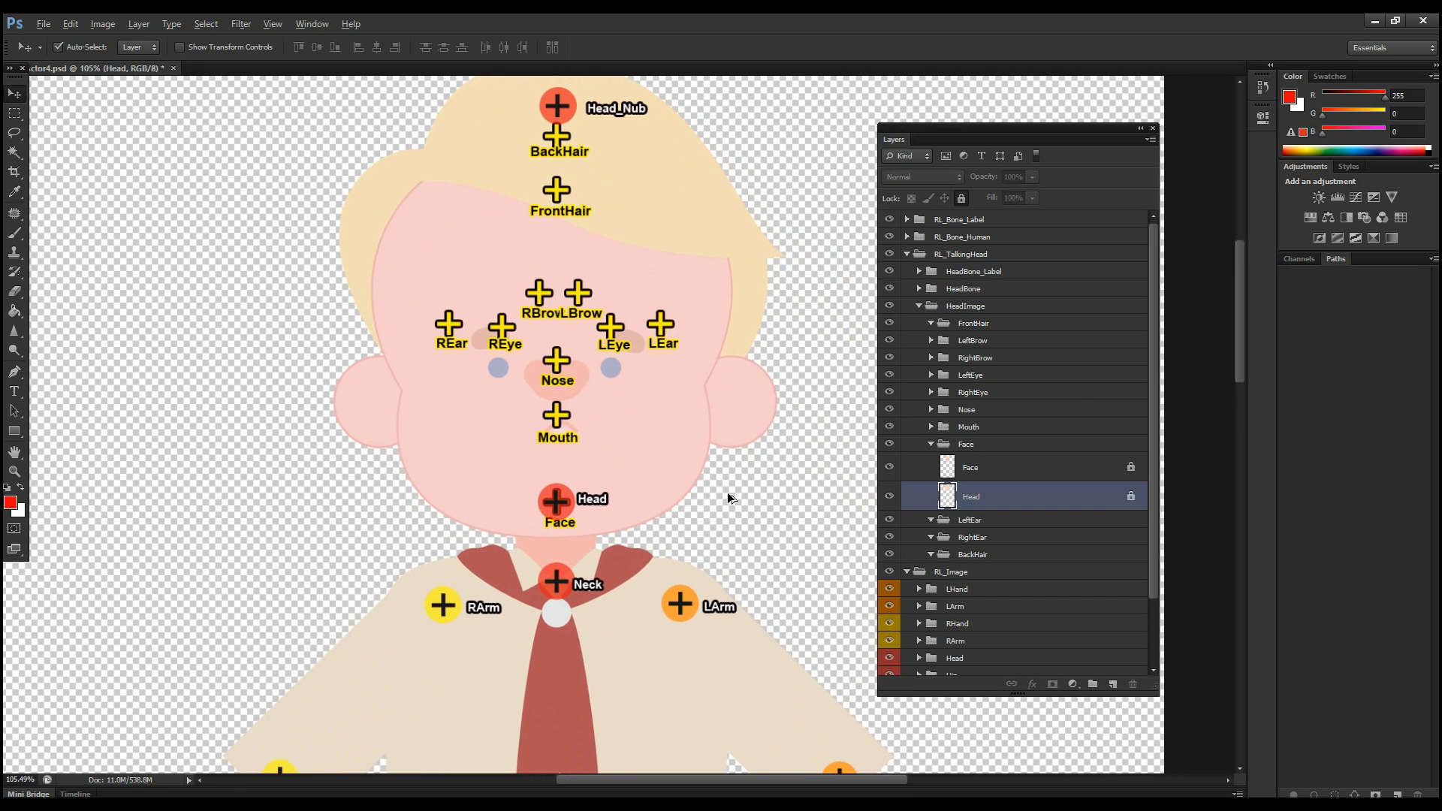
{"action": "left_click_drag", "start_coordinate": [665, 490], "coordinate": [670, 499]}
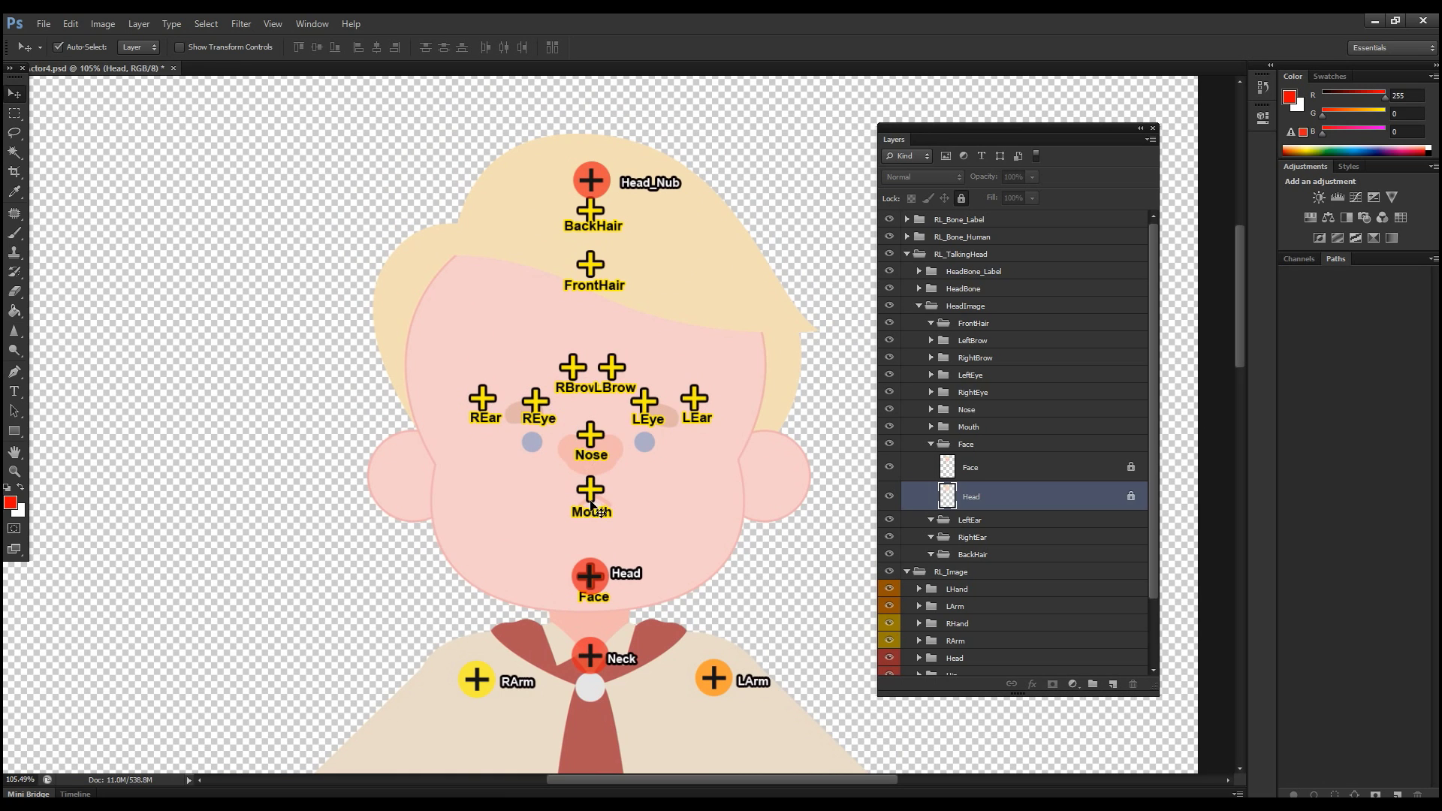
{"action": "left_click", "coordinate": [732, 409]}
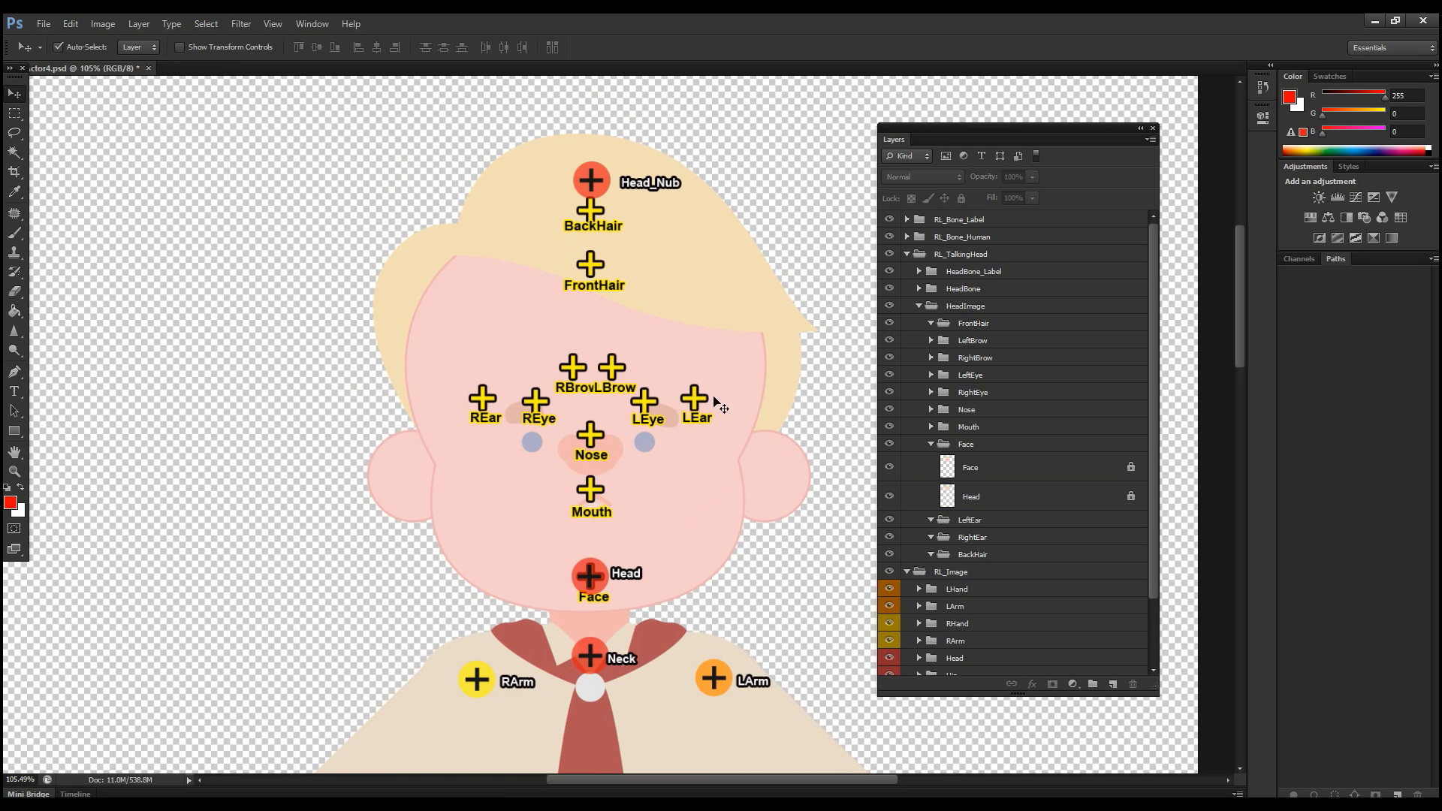
{"action": "left_click_drag", "start_coordinate": [704, 407], "coordinate": [740, 461]}
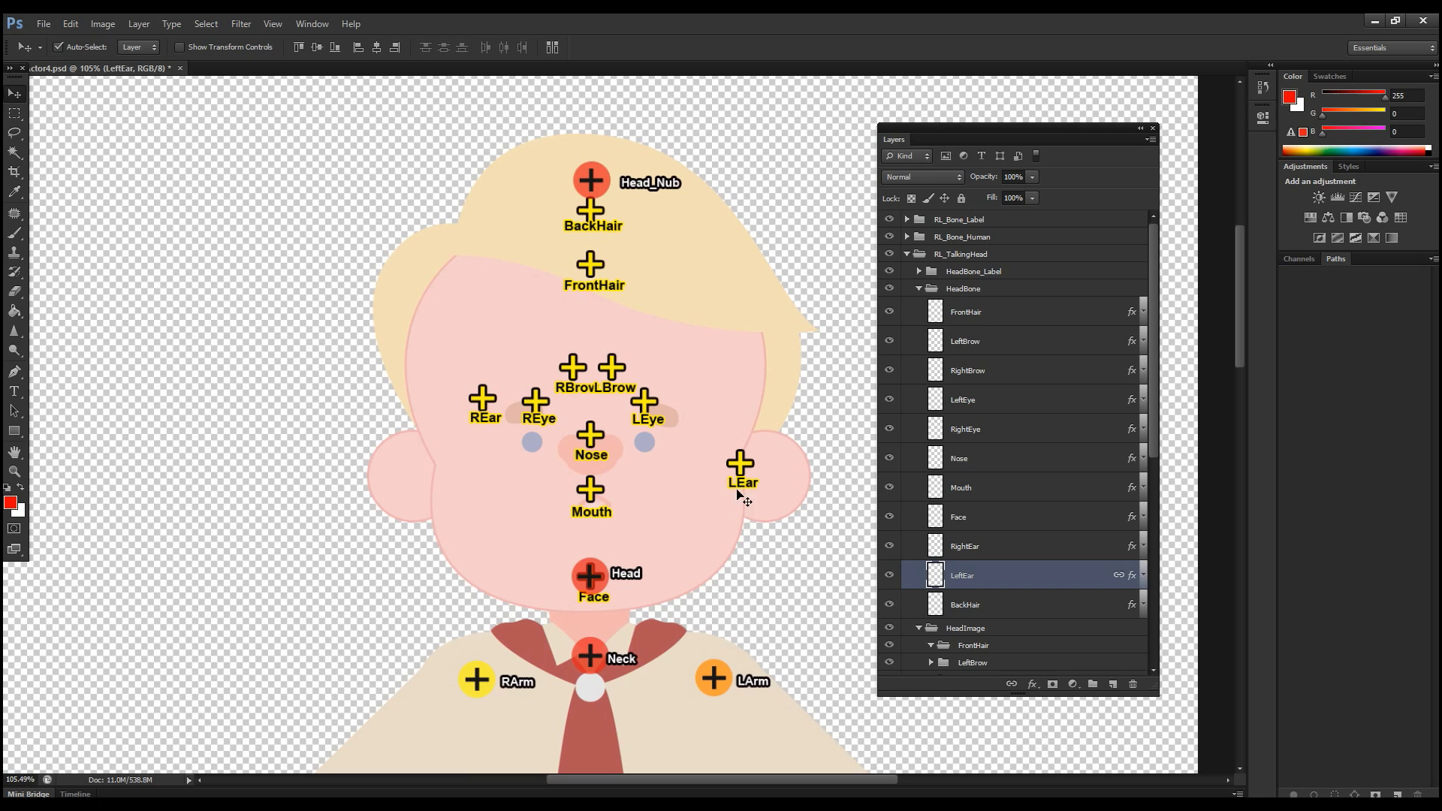
{"action": "left_click", "coordinate": [486, 404]}
{"action": "left_click_drag", "start_coordinate": [485, 405], "coordinate": [437, 473]}
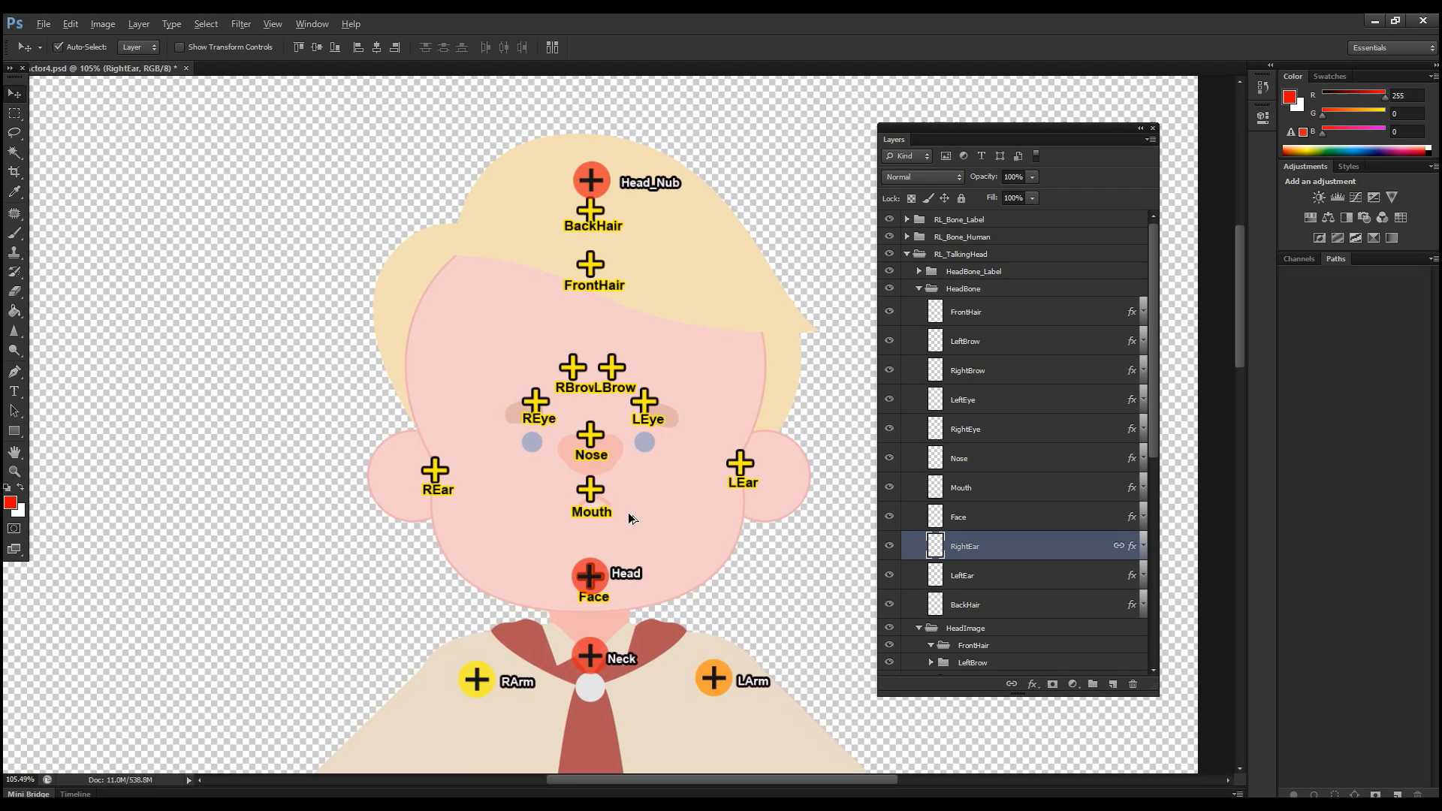
{"action": "left_click", "coordinate": [591, 491]}
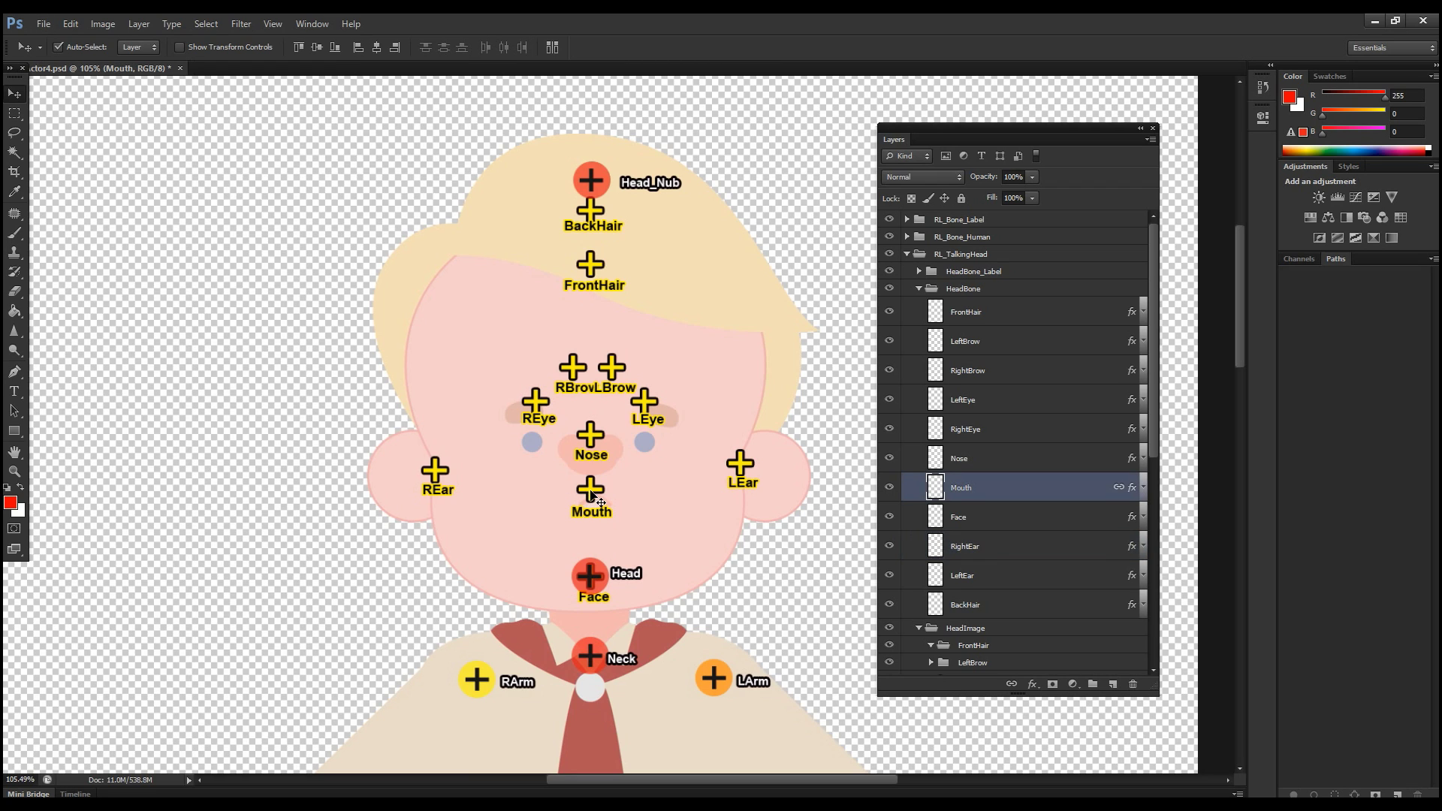
{"action": "mouse_move", "coordinate": [592, 492]}
{"action": "left_mouse_down"}
{"action": "mouse_move", "coordinate": [624, 539]}
{"action": "mouse_move", "coordinate": [638, 535]}
{"action": "mouse_move", "coordinate": [600, 499]}
{"action": "left_mouse_up"}
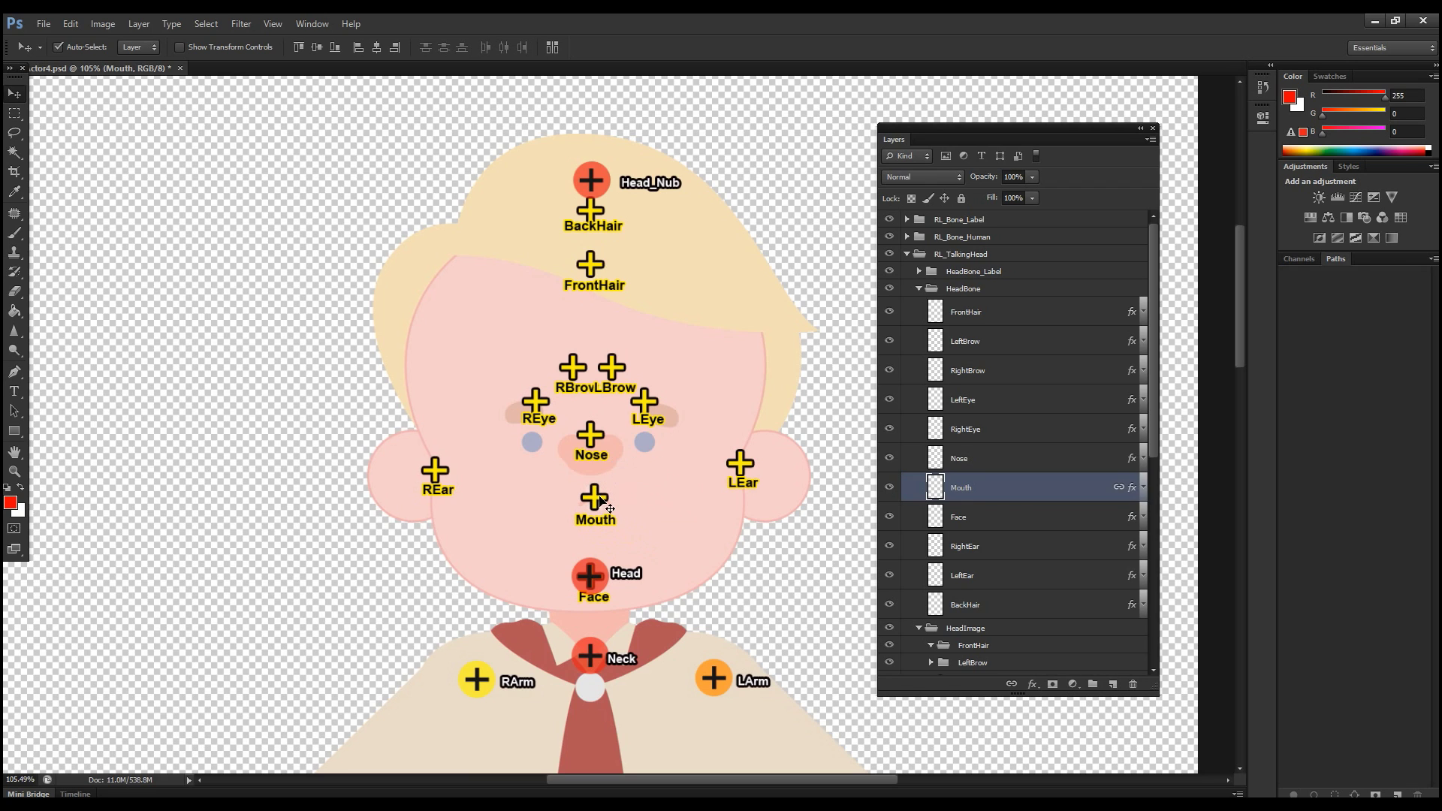
{"action": "left_click_drag", "start_coordinate": [592, 435], "coordinate": [592, 453]}
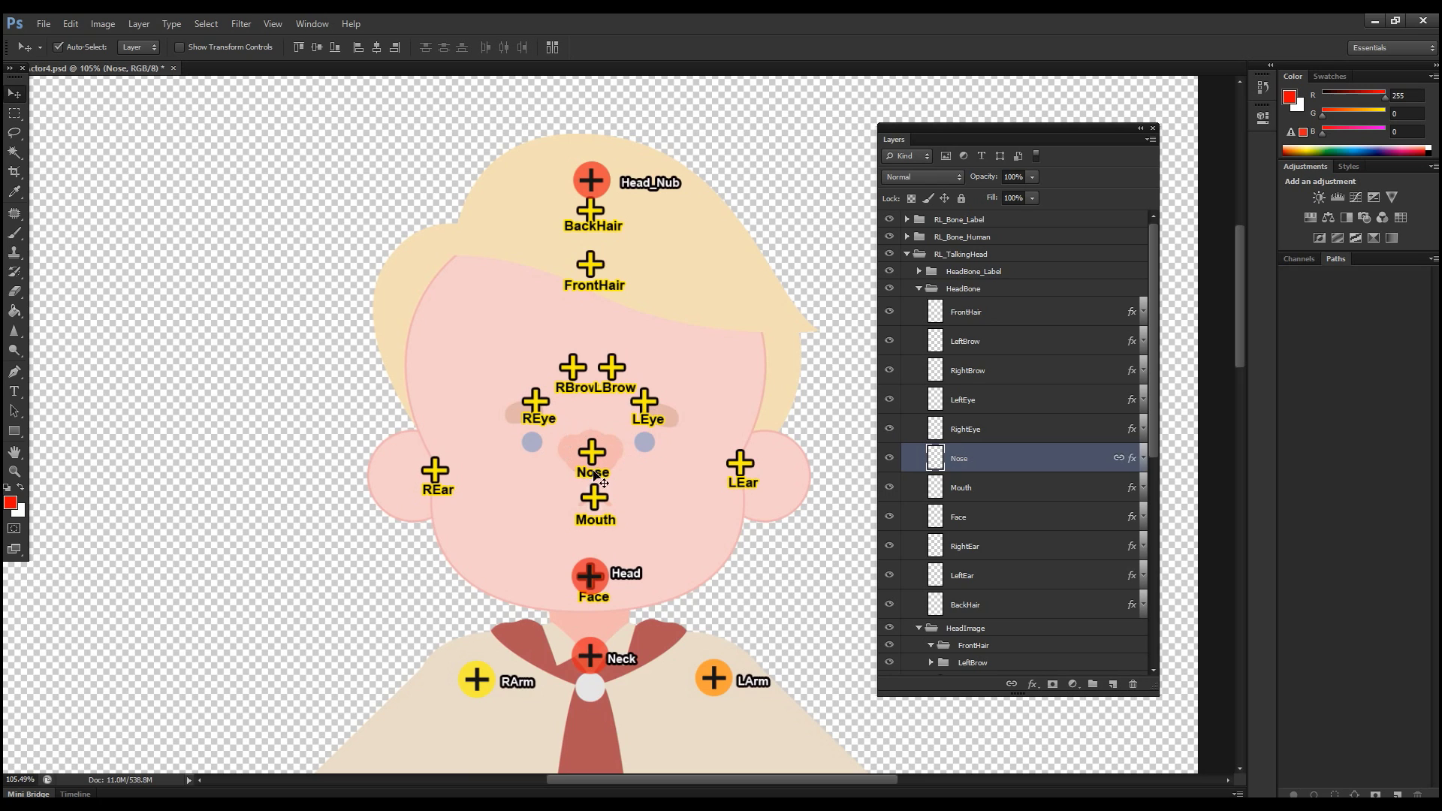
Align the REye, LEye, RBrow and LBrow markers to the eyes and brows, then collapse HeadBone
{"action": "left_click_drag", "start_coordinate": [535, 406], "coordinate": [532, 446]}
{"action": "left_click_drag", "start_coordinate": [643, 406], "coordinate": [643, 446]}
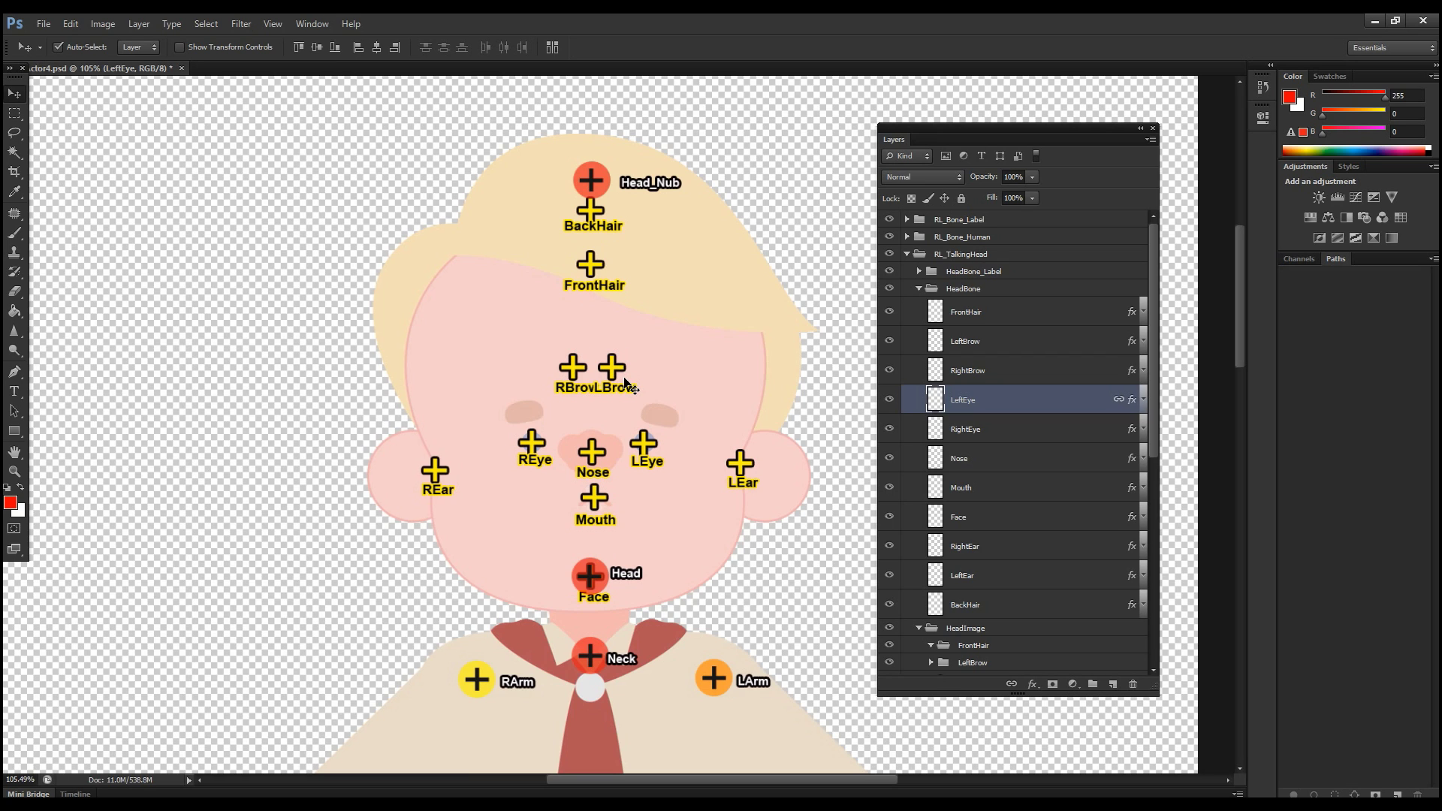
{"action": "left_click_drag", "start_coordinate": [572, 371], "coordinate": [548, 412]}
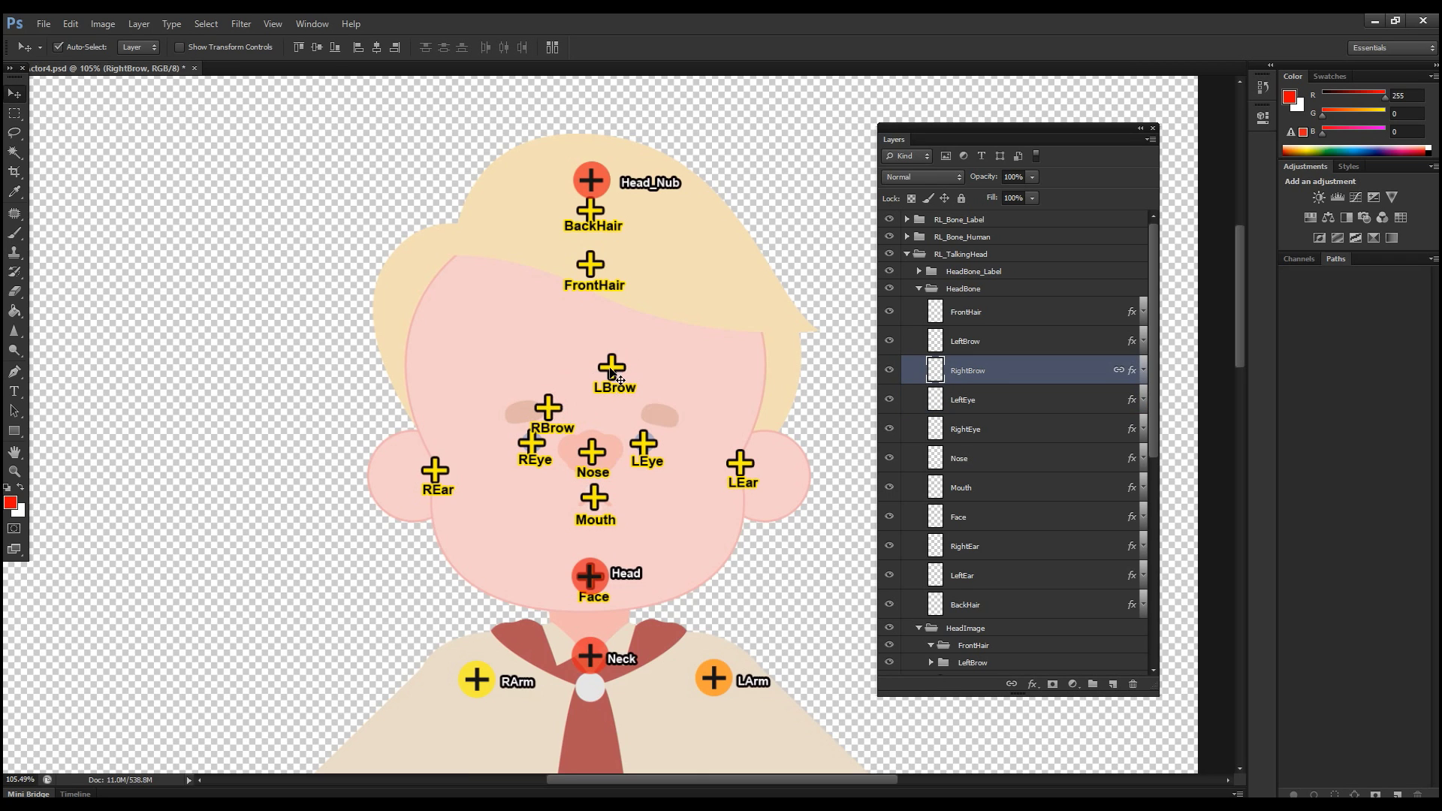
{"action": "left_click_drag", "start_coordinate": [614, 370], "coordinate": [637, 412]}
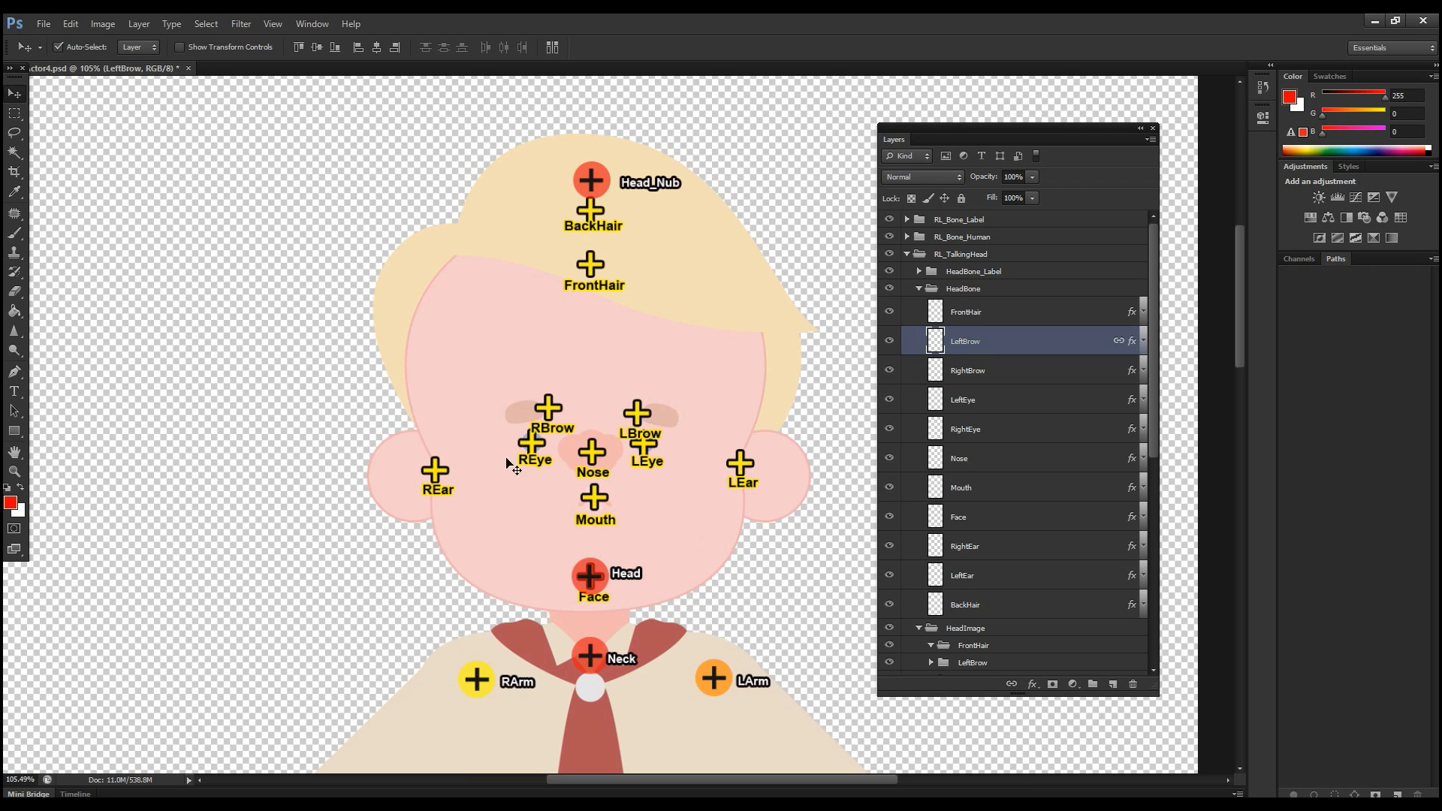
{"action": "left_click", "coordinate": [919, 289]}
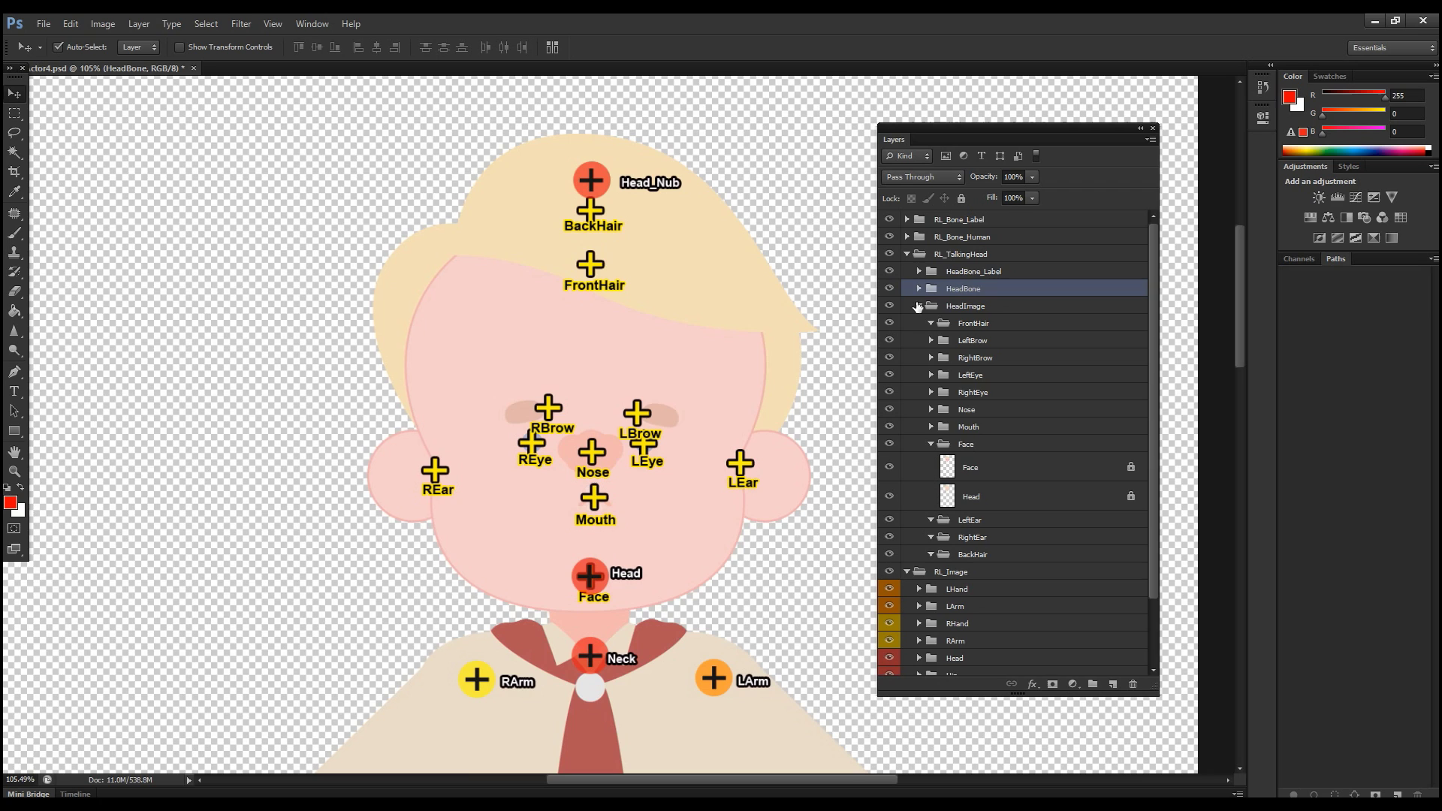
Collapse RL_Image and open Boy_Facialandhand.psd from the Source folder
{"action": "left_click", "coordinate": [907, 571]}
{"action": "left_click", "coordinate": [955, 602]}
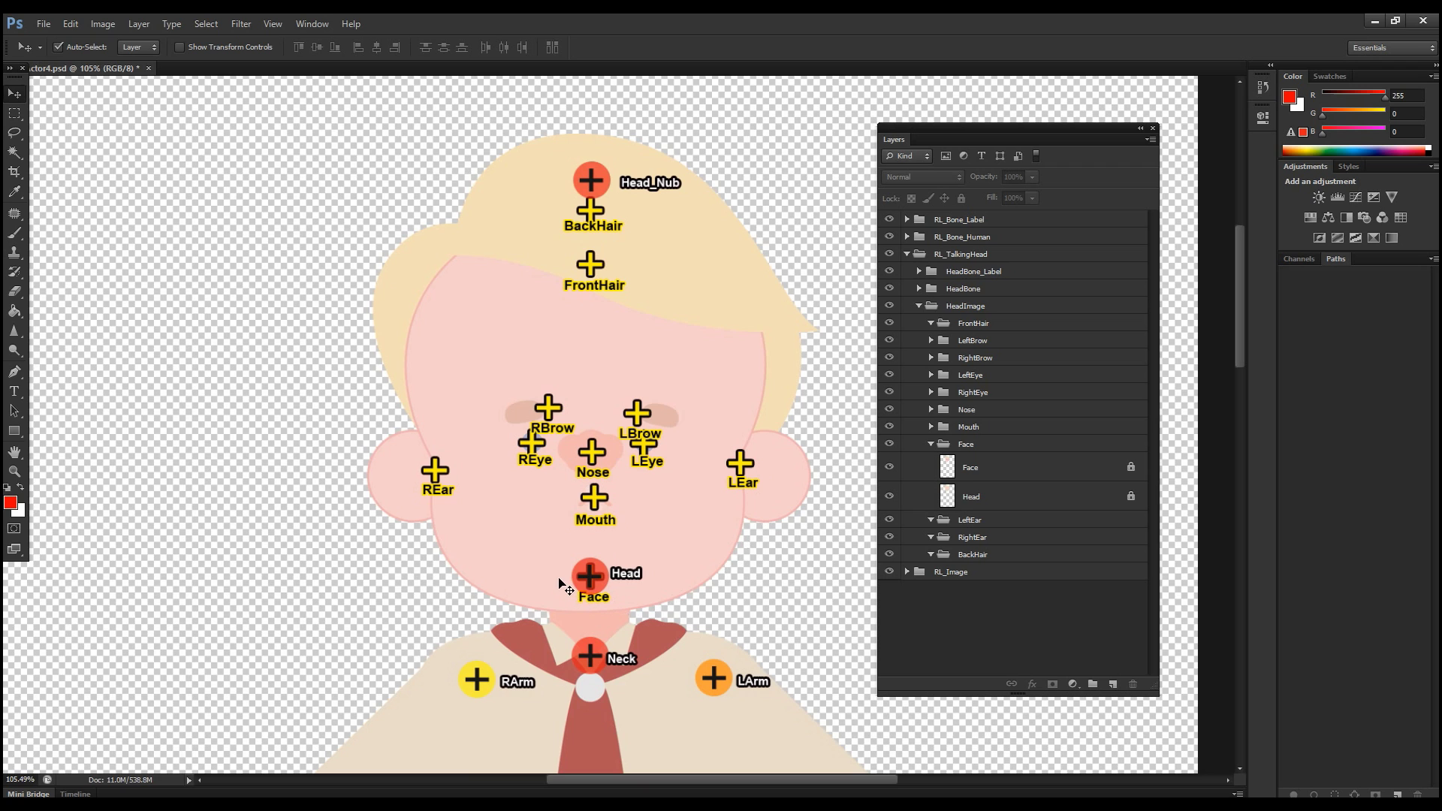
{"action": "left_click", "coordinate": [43, 24]}
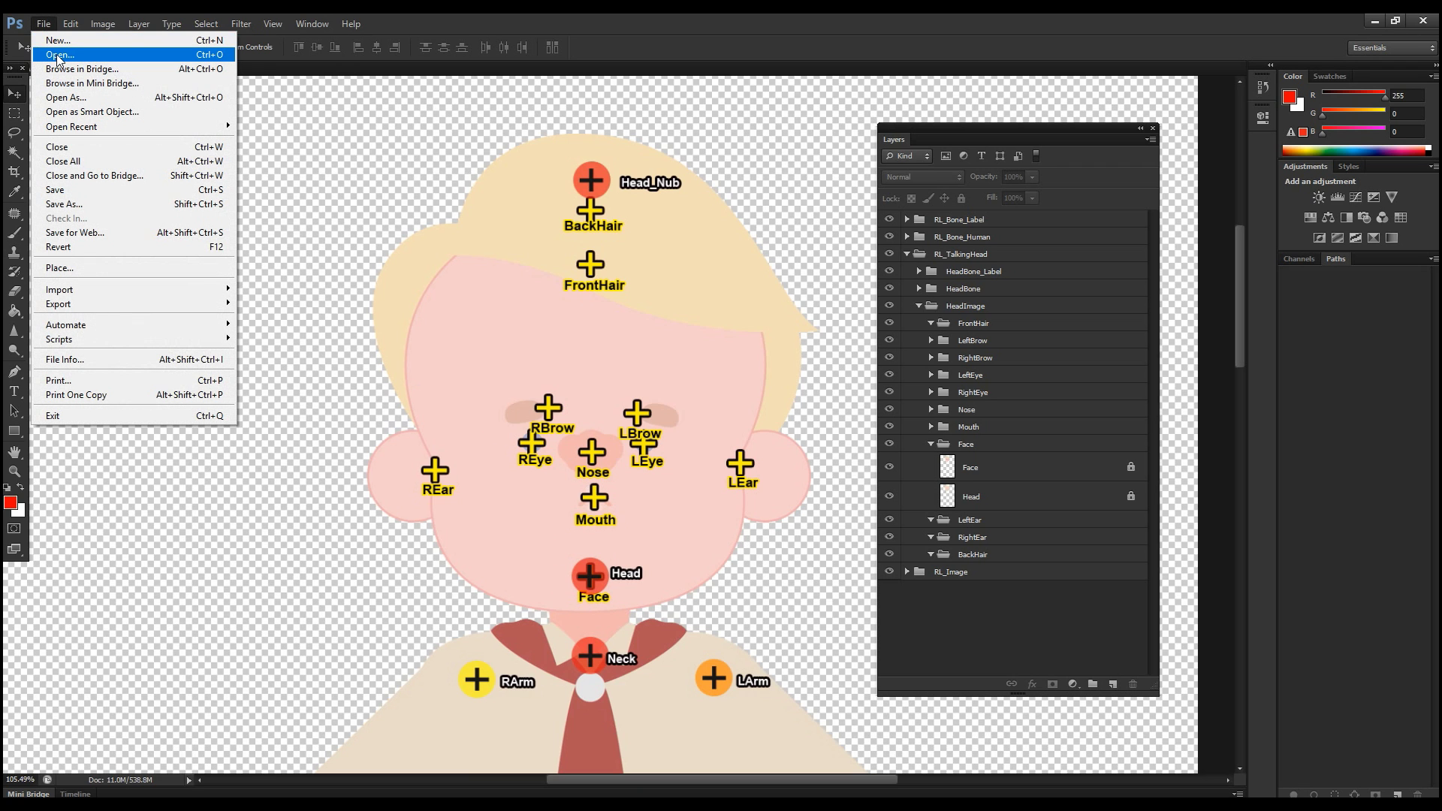
{"action": "left_click", "coordinate": [59, 55]}
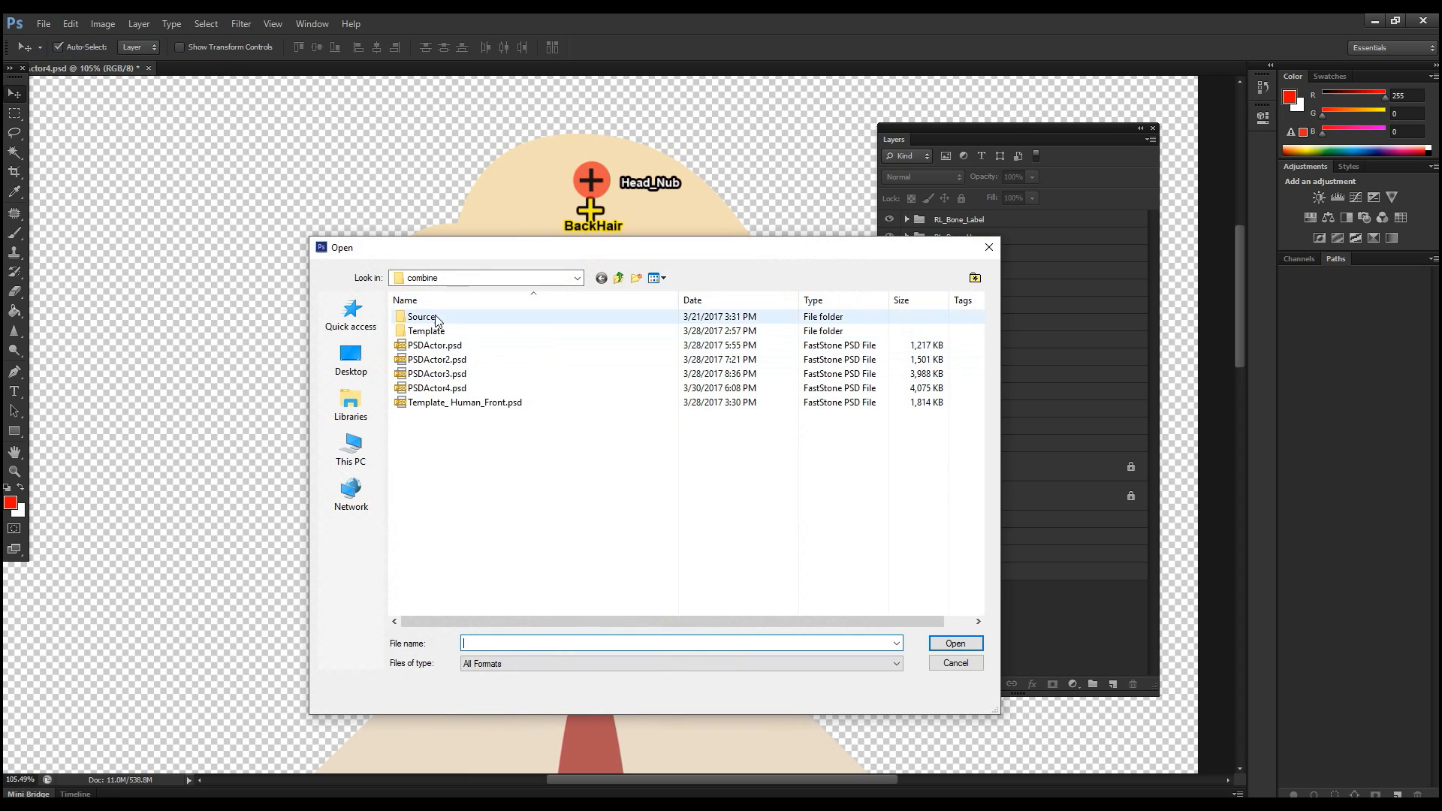
{"action": "double_click", "coordinate": [436, 318]}
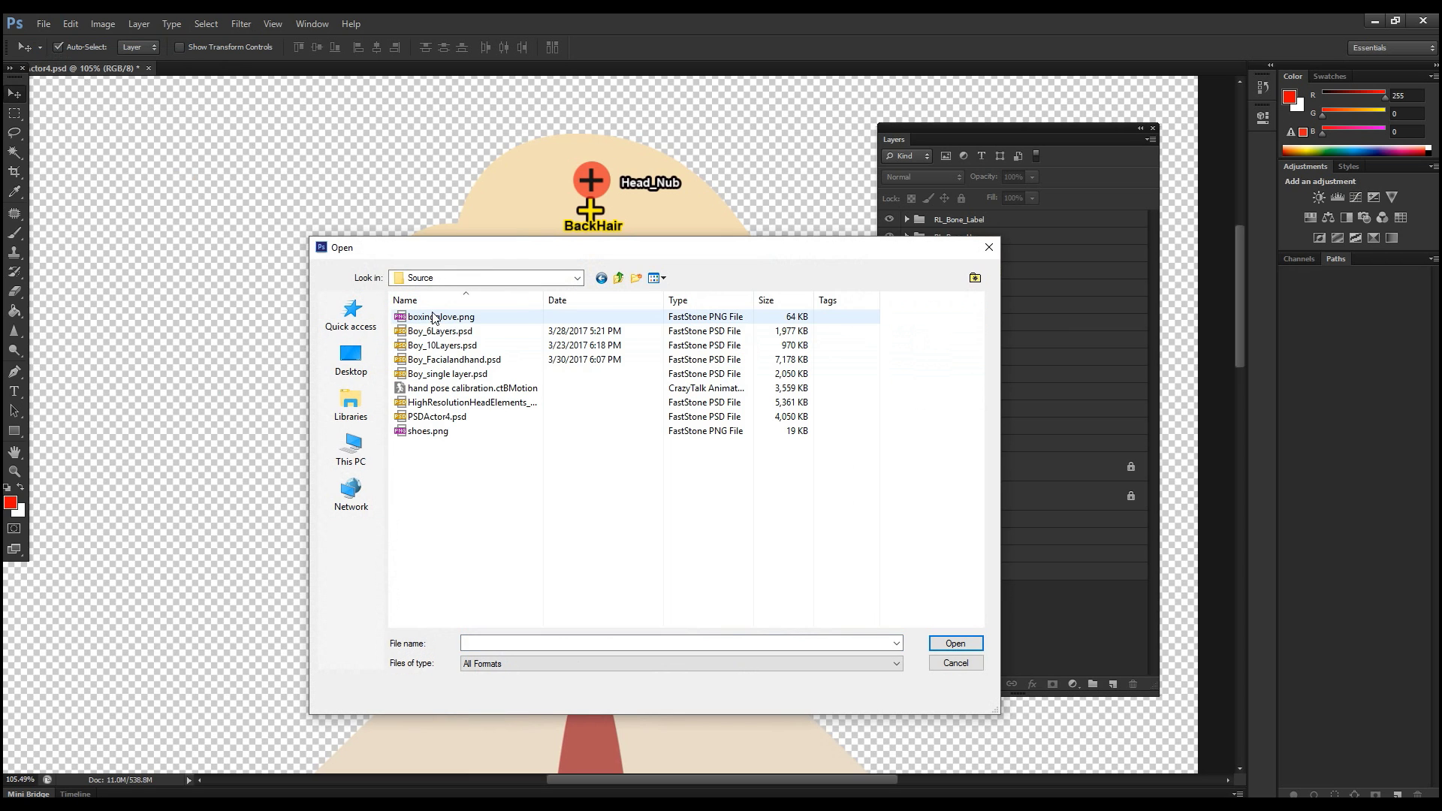
{"action": "double_click", "coordinate": [418, 362]}
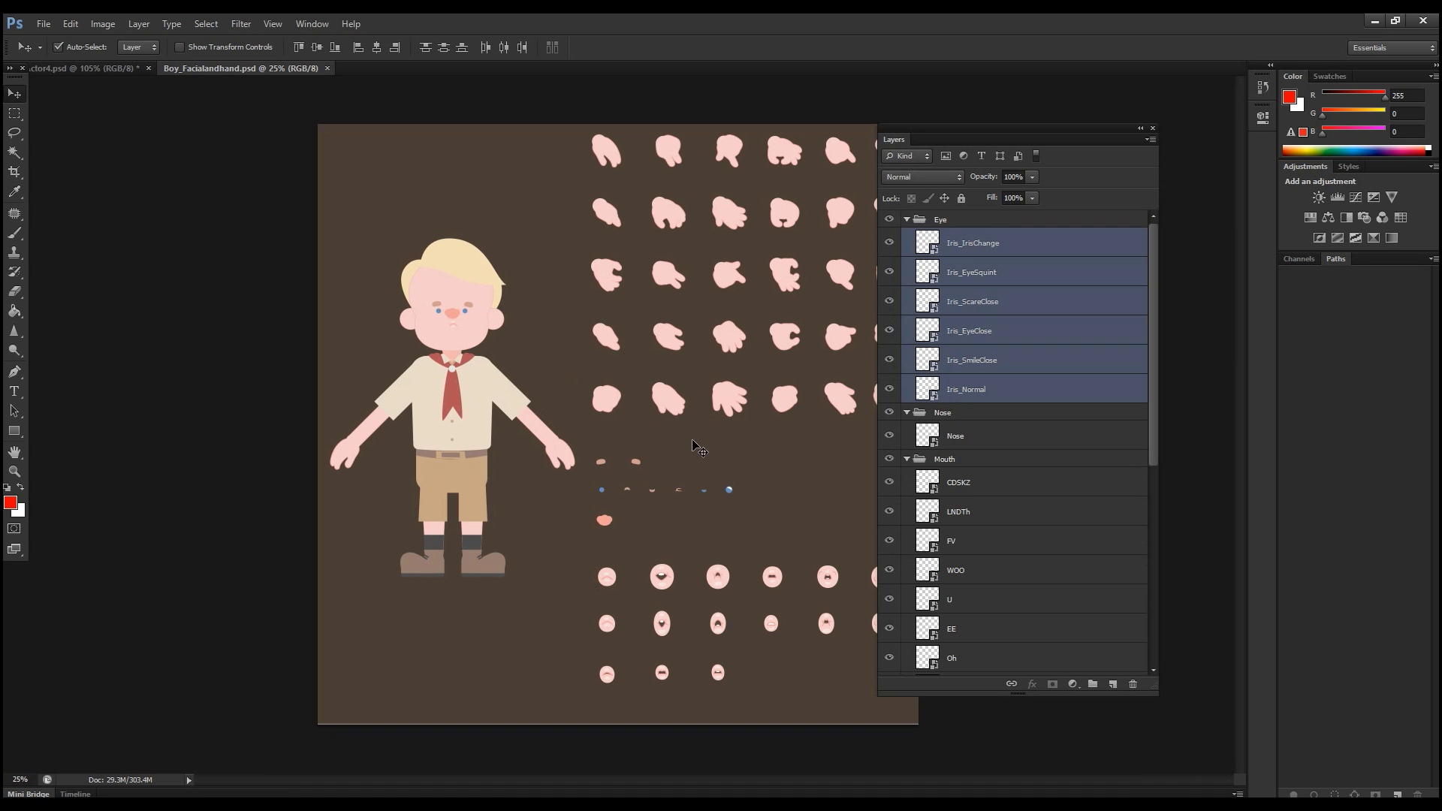
Zoom into the sprite sheet and marquee-select the two eyebrow shapes to inspect them
{"action": "left_click", "coordinate": [777, 449]}
{"action": "scroll", "coordinate": [783, 448], "scroll_direction": "up", "scroll_amount": 3}
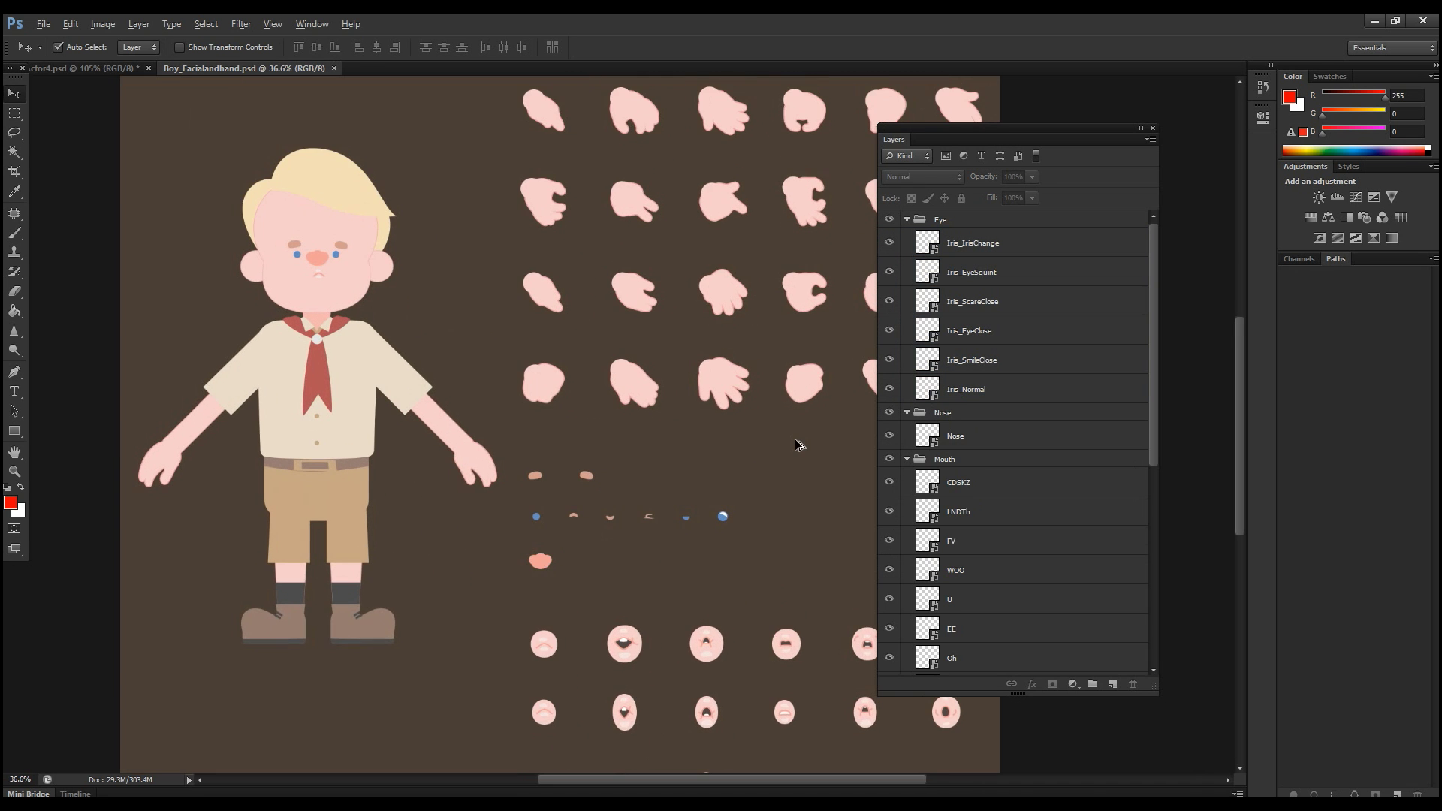
{"action": "left_click_drag", "start_coordinate": [682, 397], "coordinate": [570, 386]}
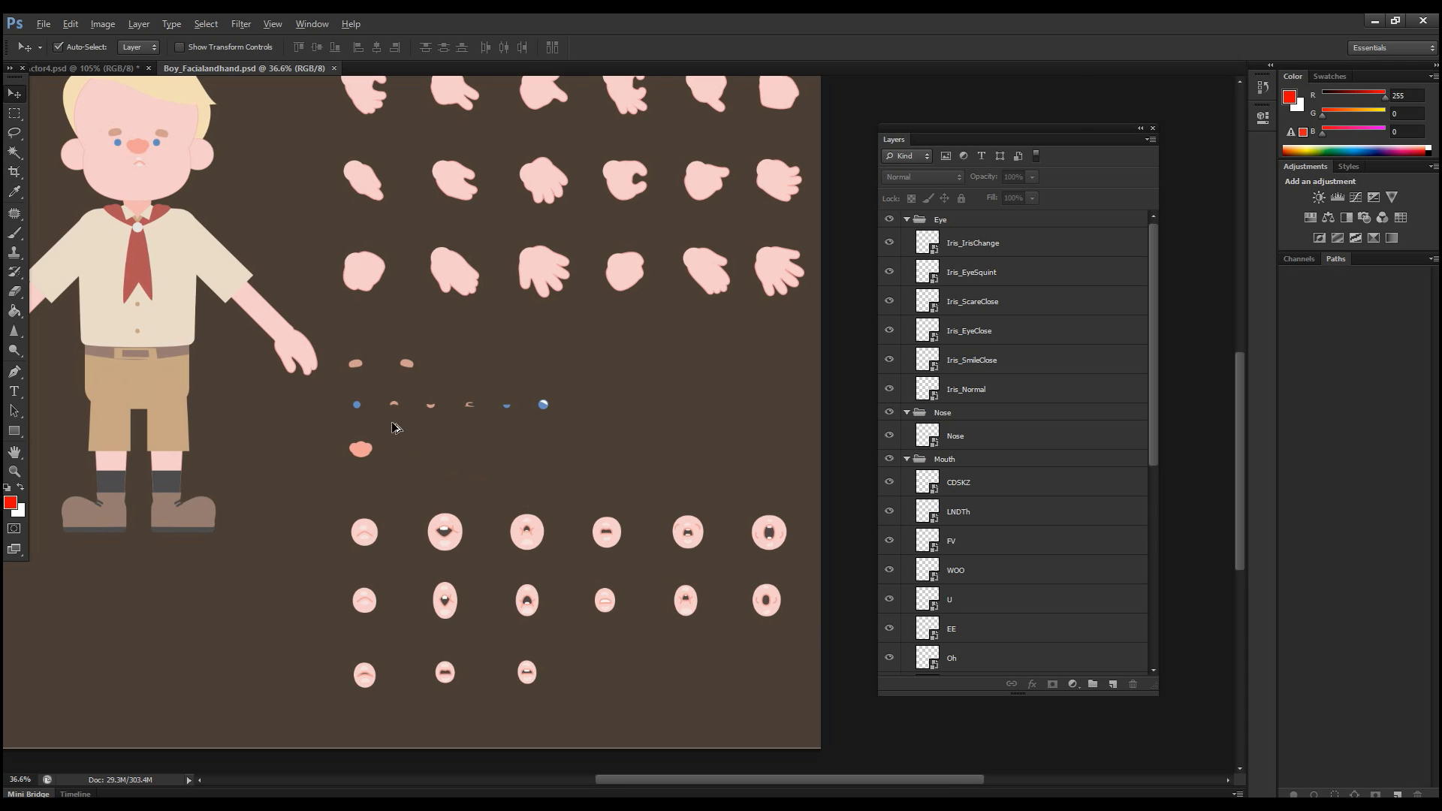
{"action": "scroll", "coordinate": [392, 424], "scroll_direction": "up", "scroll_amount": 3}
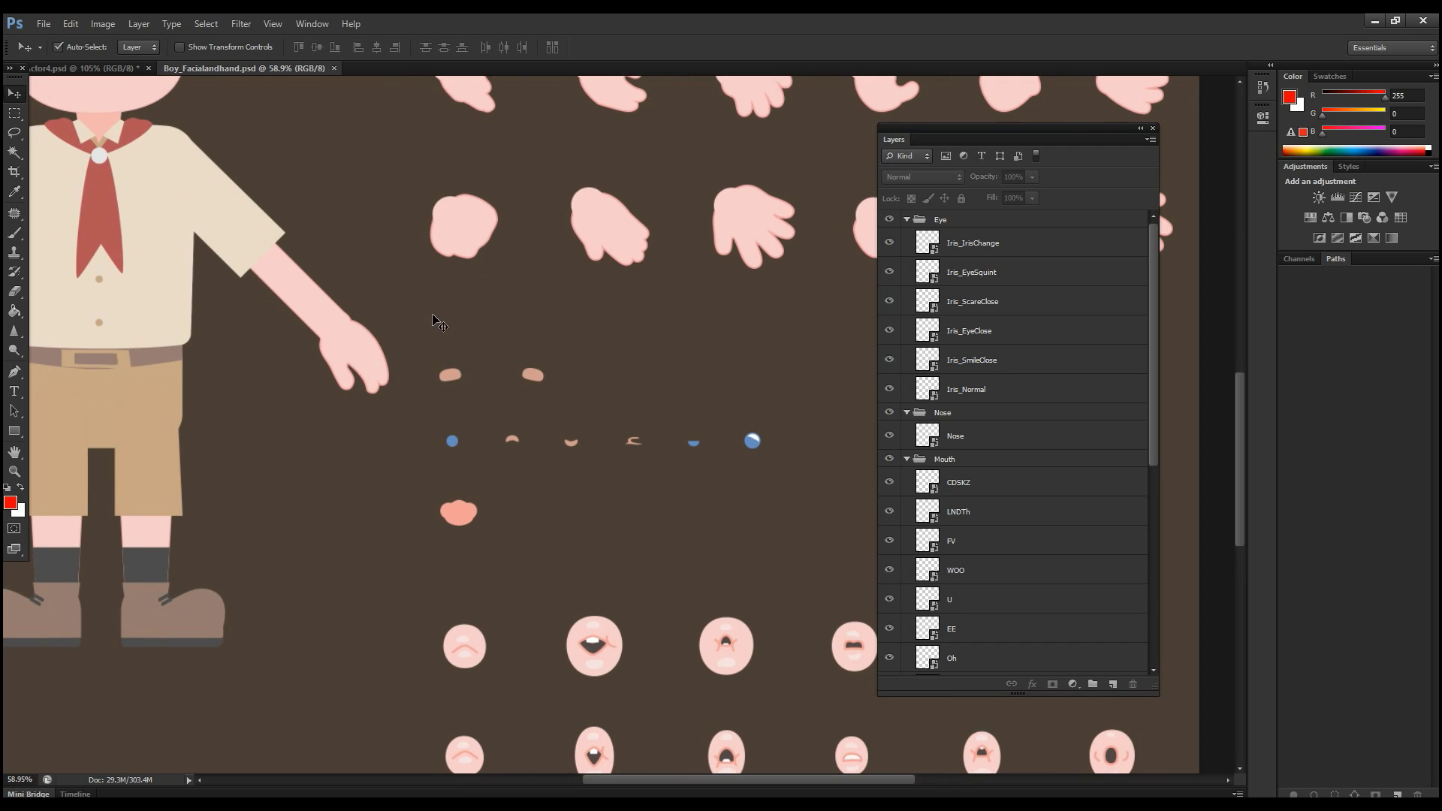
{"action": "left_click_drag", "start_coordinate": [431, 314], "coordinate": [544, 391]}
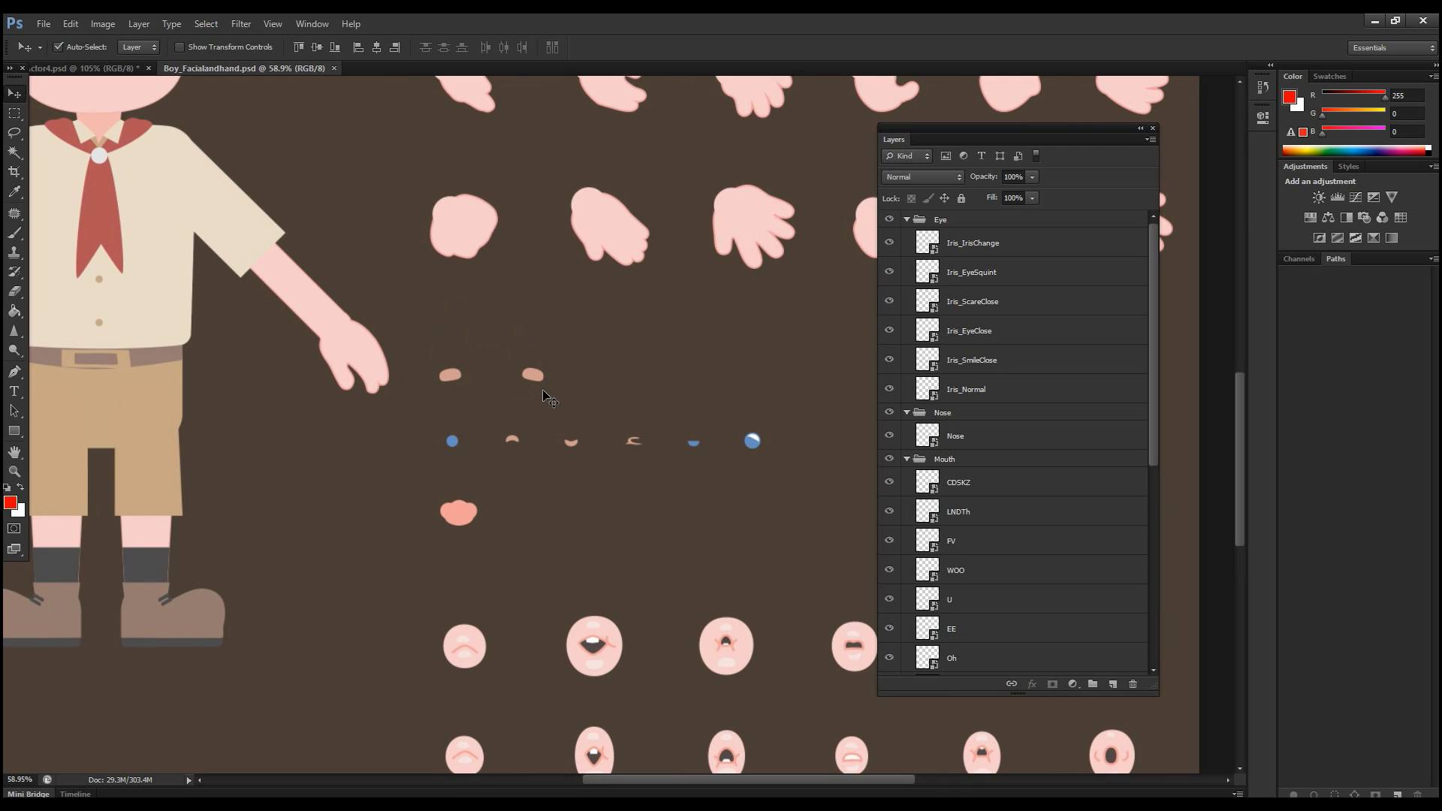
{"action": "left_click", "coordinate": [476, 355]}
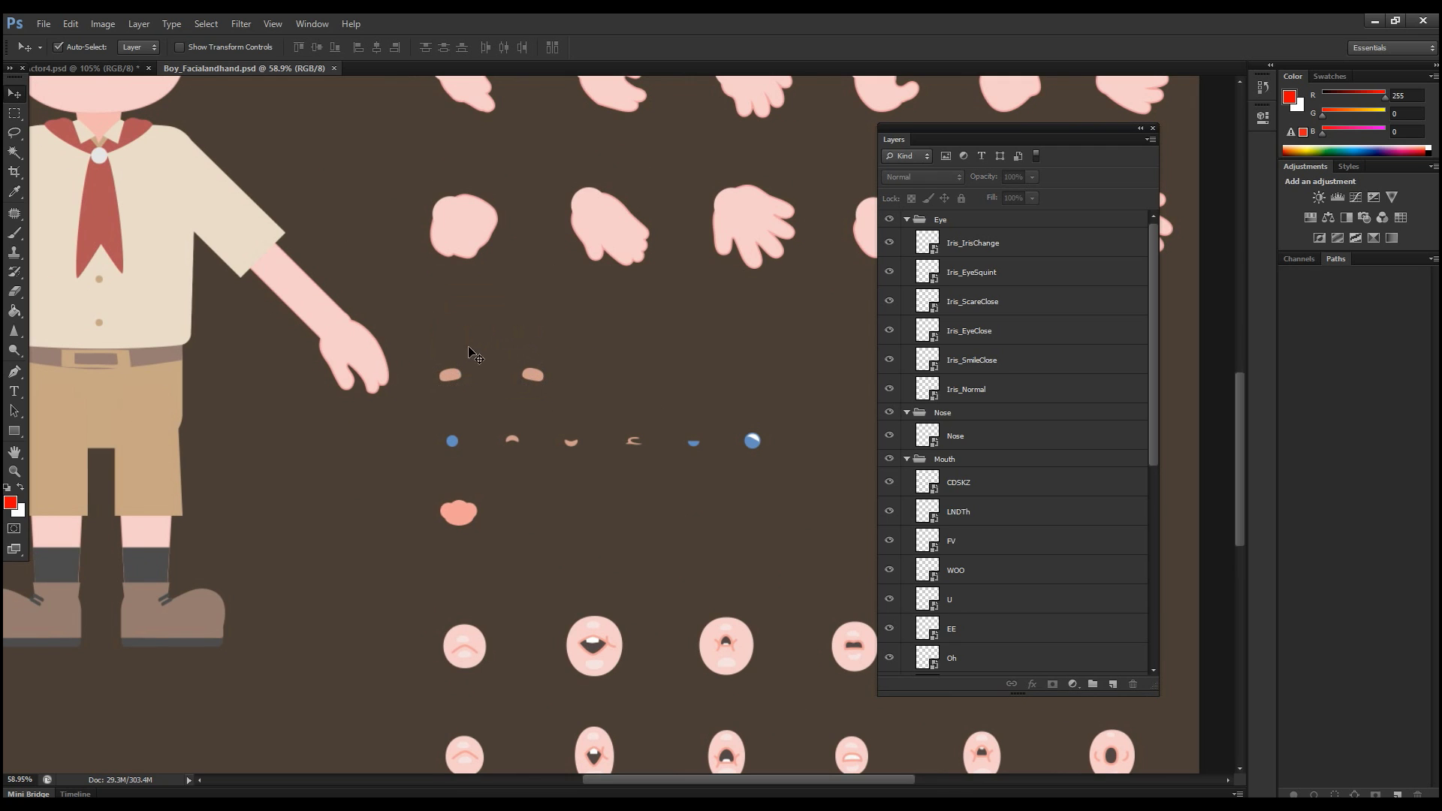
Copy both eyebrow sprites into PSDActor4.psd's LeftBrow > Normal group
{"action": "left_click", "coordinate": [84, 70]}
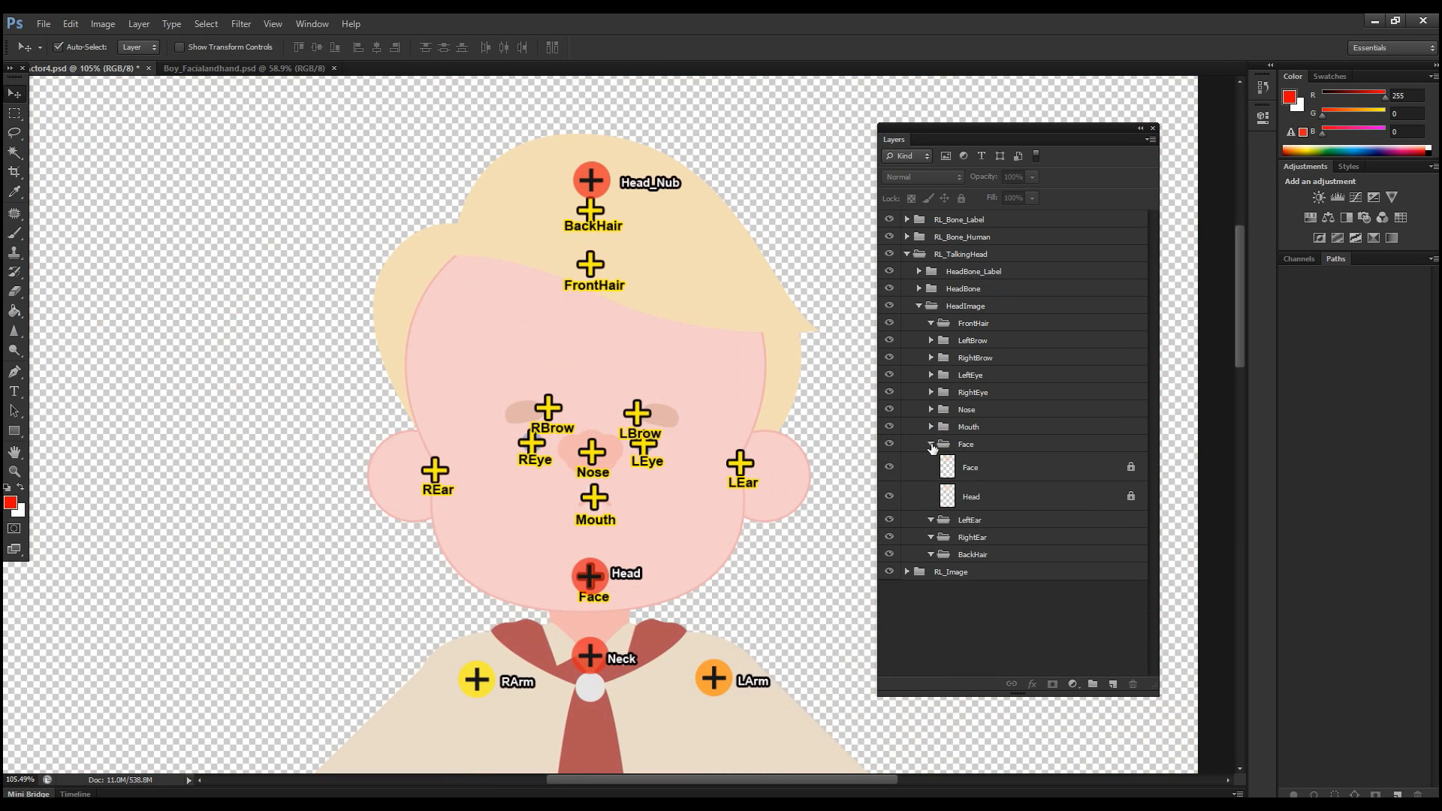
{"action": "left_click", "coordinate": [931, 444]}
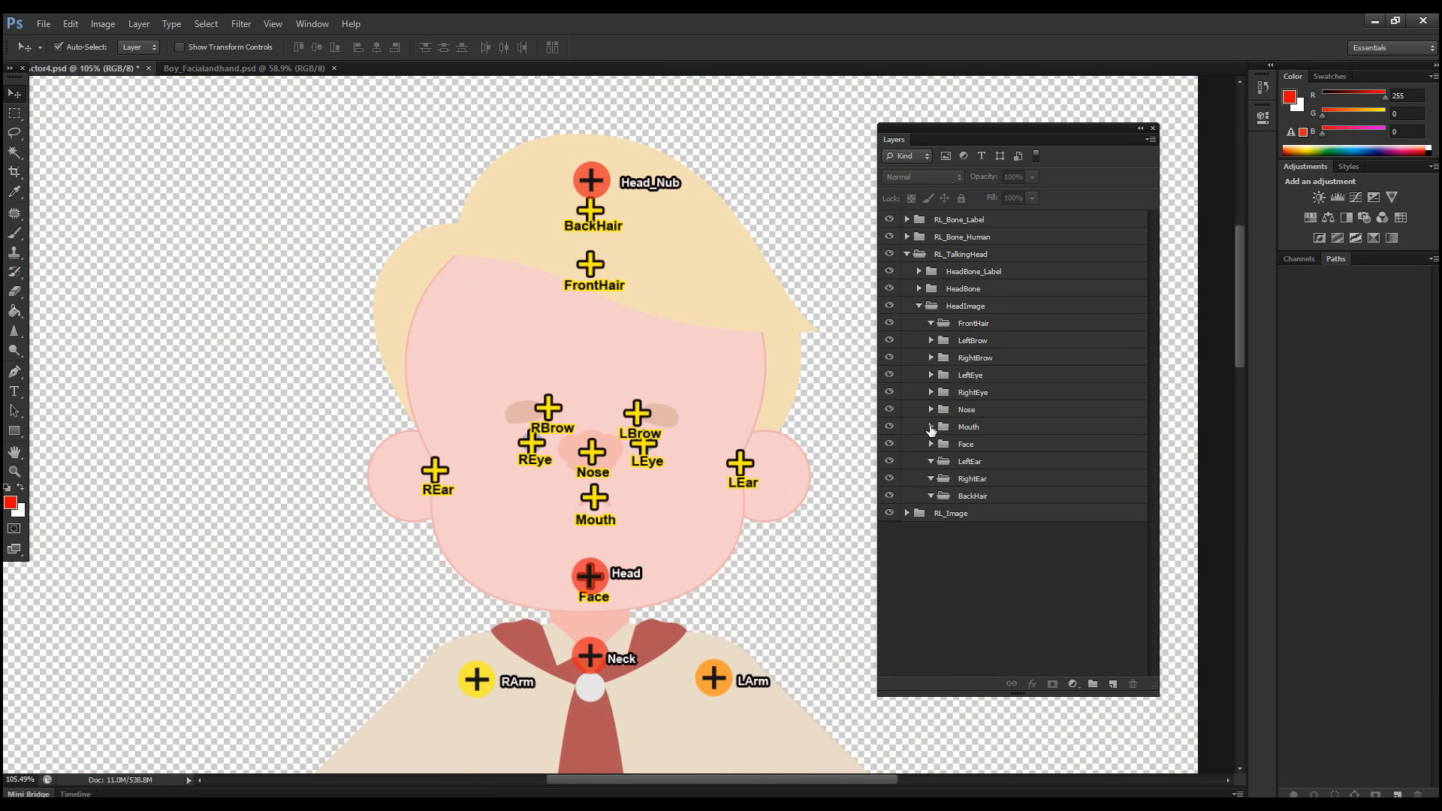
{"action": "left_click", "coordinate": [931, 342]}
{"action": "left_click", "coordinate": [995, 361]}
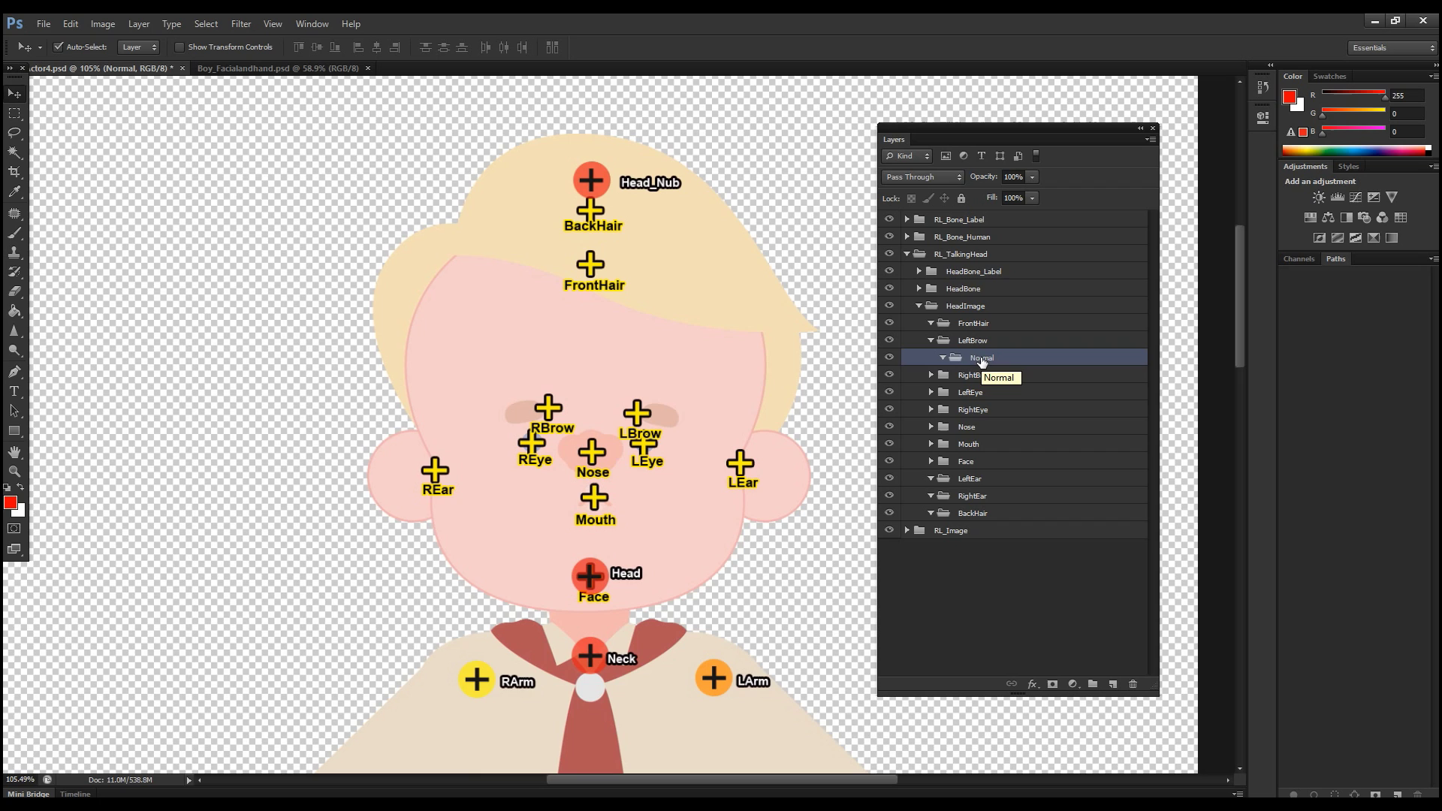
{"action": "left_click", "coordinate": [265, 70]}
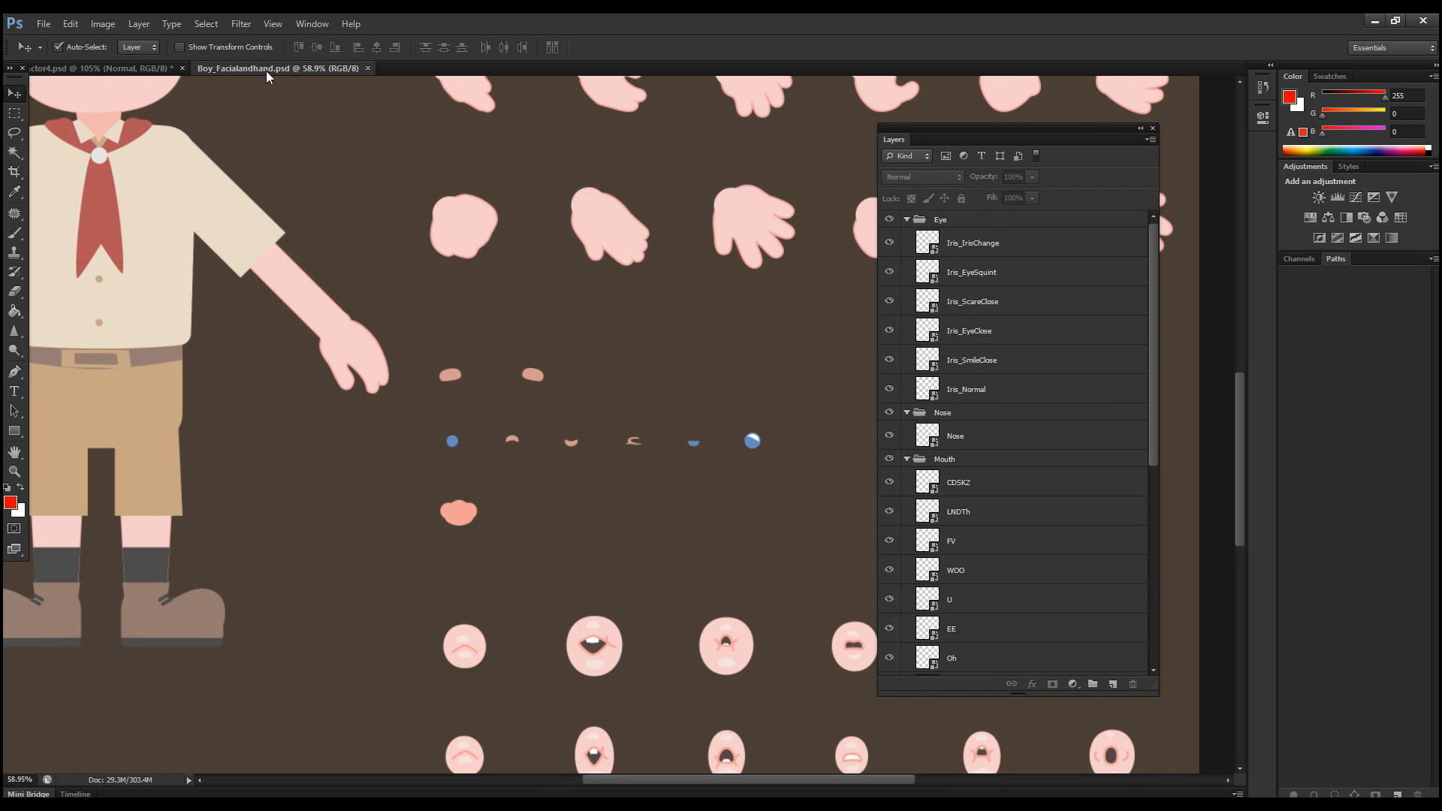
{"action": "left_click_drag", "start_coordinate": [431, 324], "coordinate": [656, 370]}
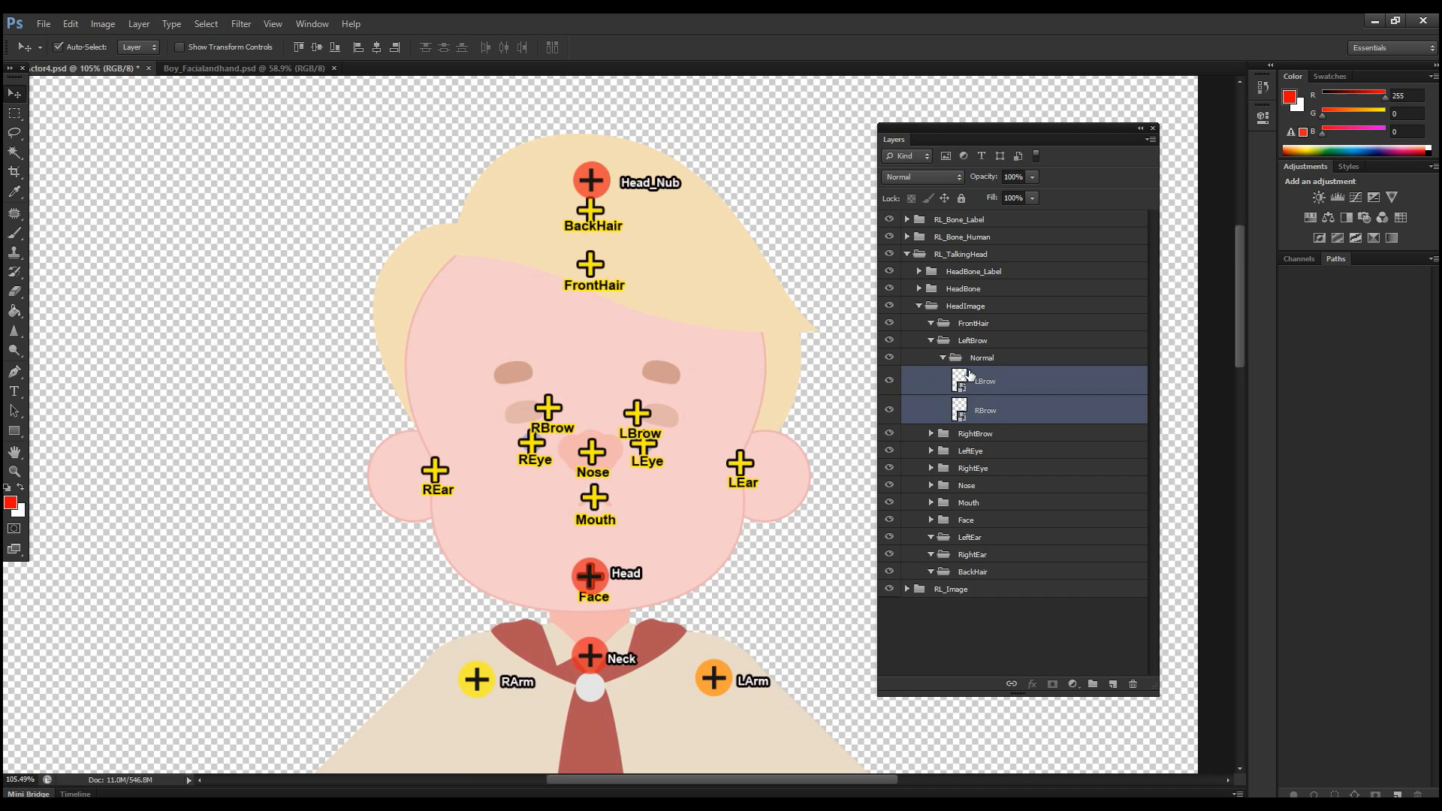
Move the RBrow layer into the RightBrow > Normal group
{"action": "left_click", "coordinate": [930, 434]}
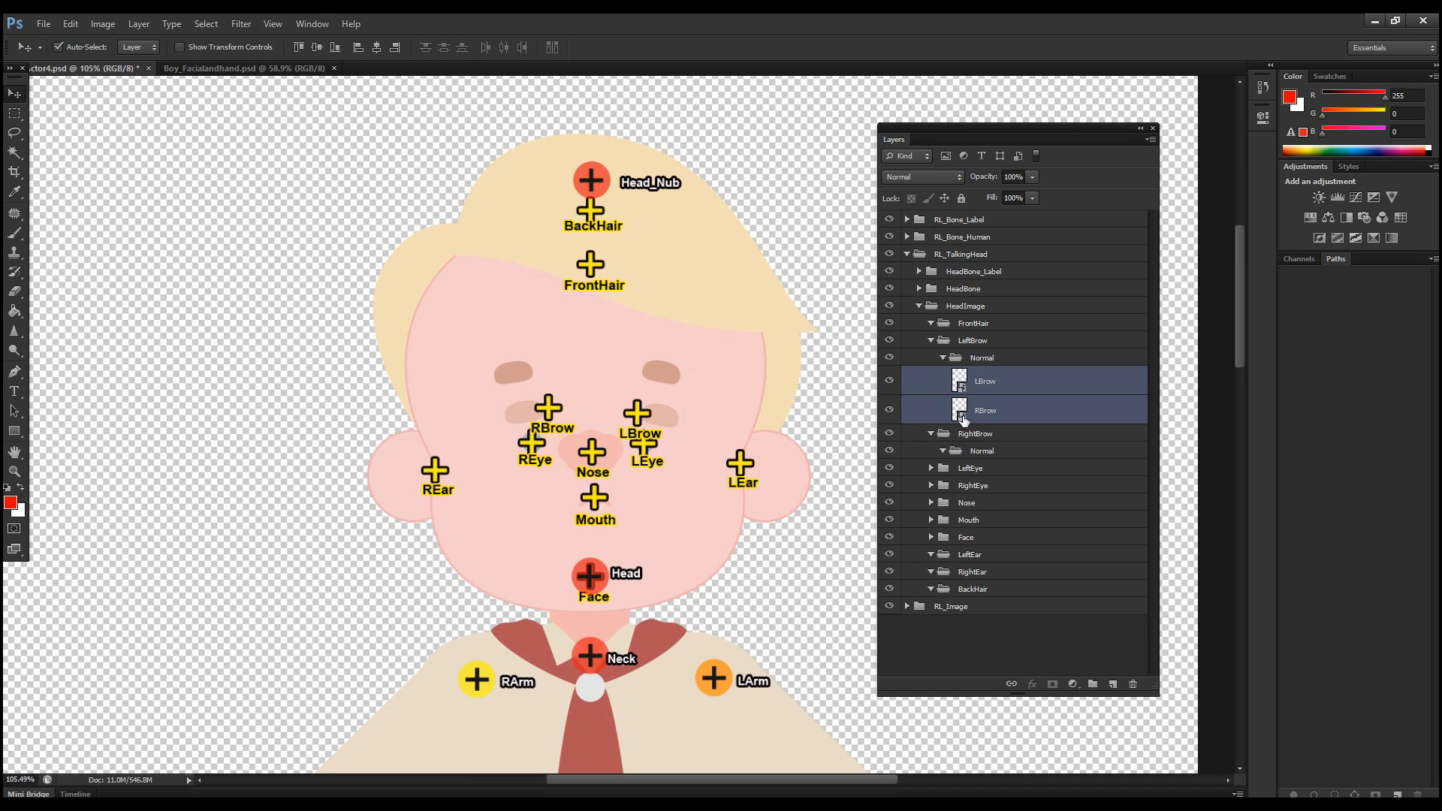
{"action": "left_click", "coordinate": [976, 452]}
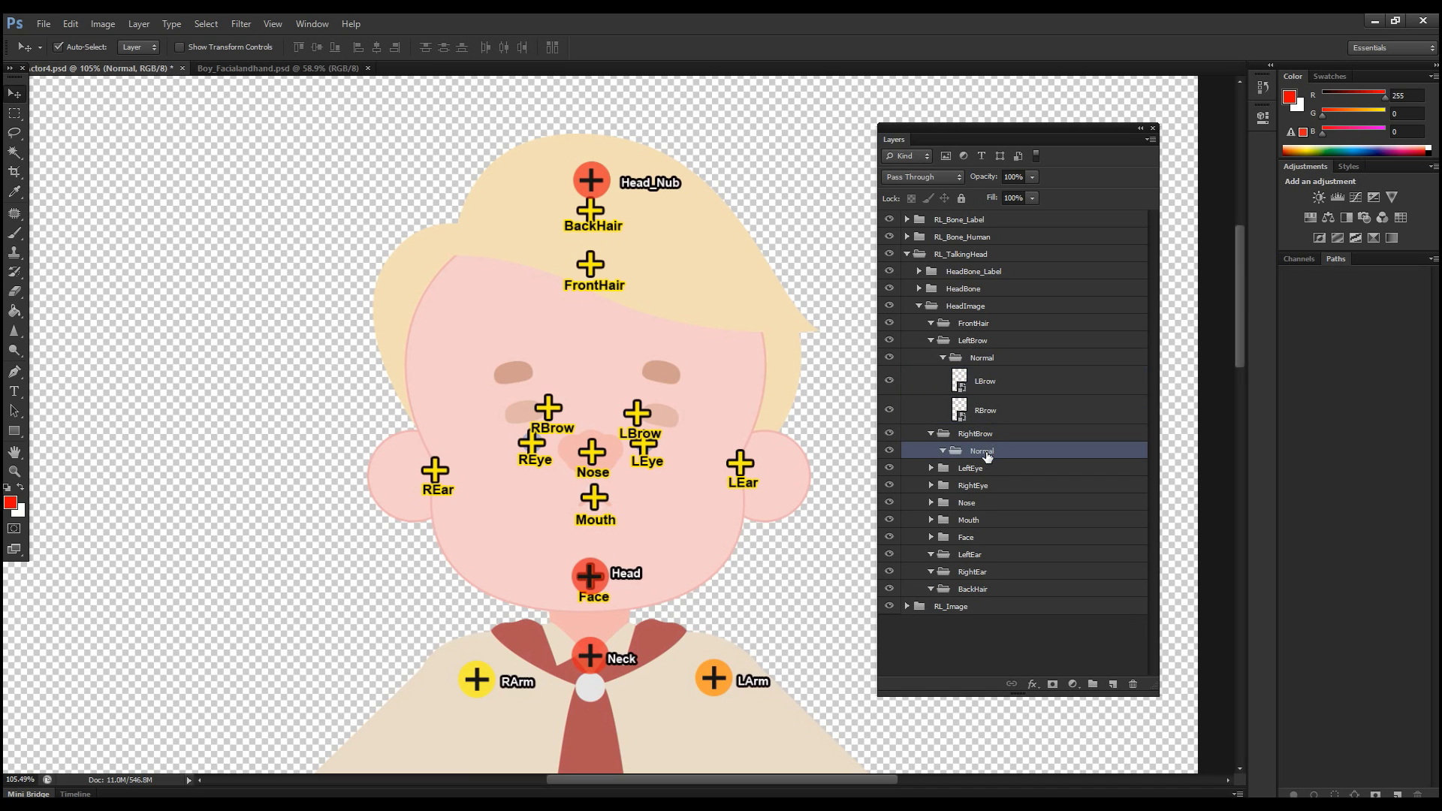
{"action": "left_click_drag", "start_coordinate": [984, 412], "coordinate": [988, 453]}
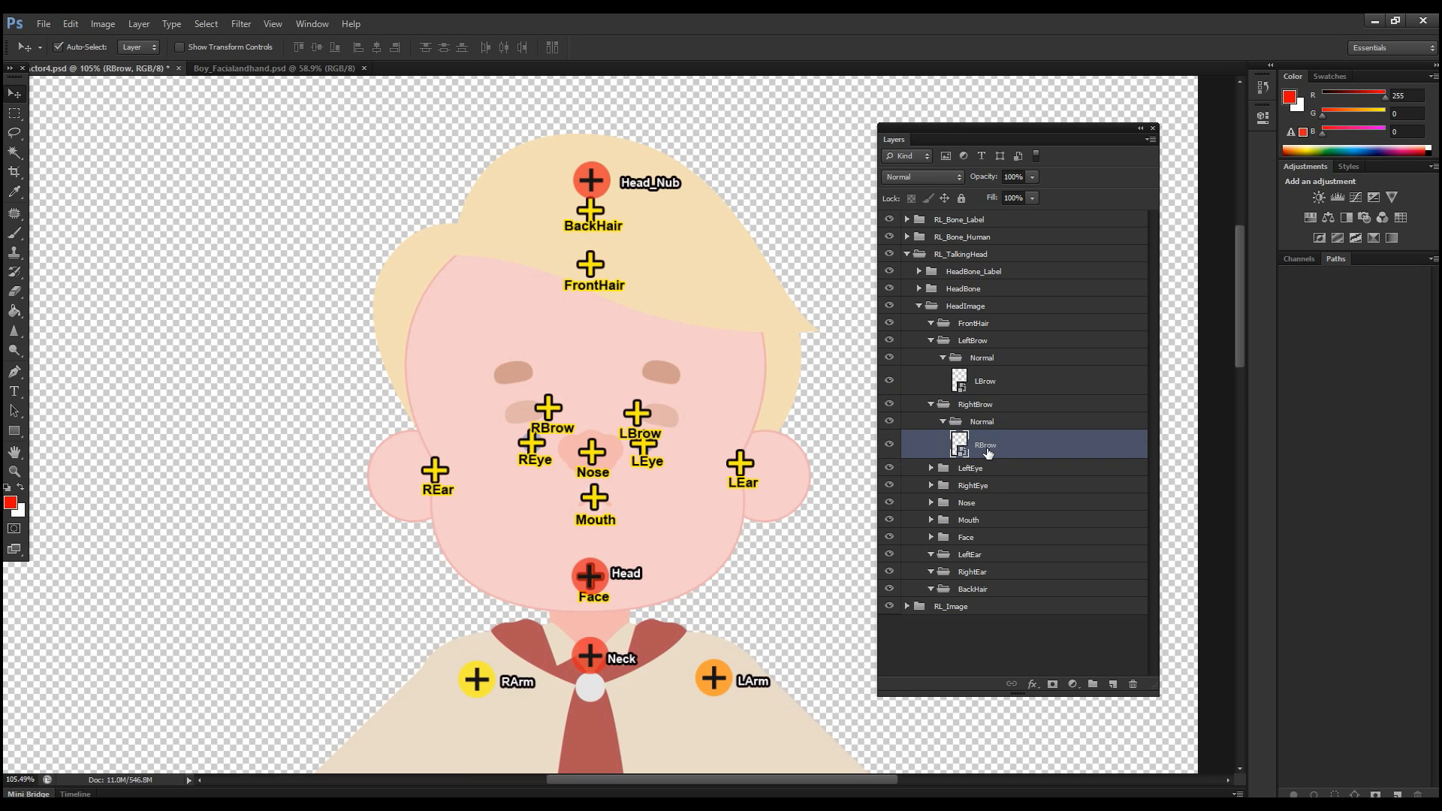
Place the LBrow and RBrow eyebrows on their markers, then collapse both brow groups
{"action": "left_click", "coordinate": [979, 382]}
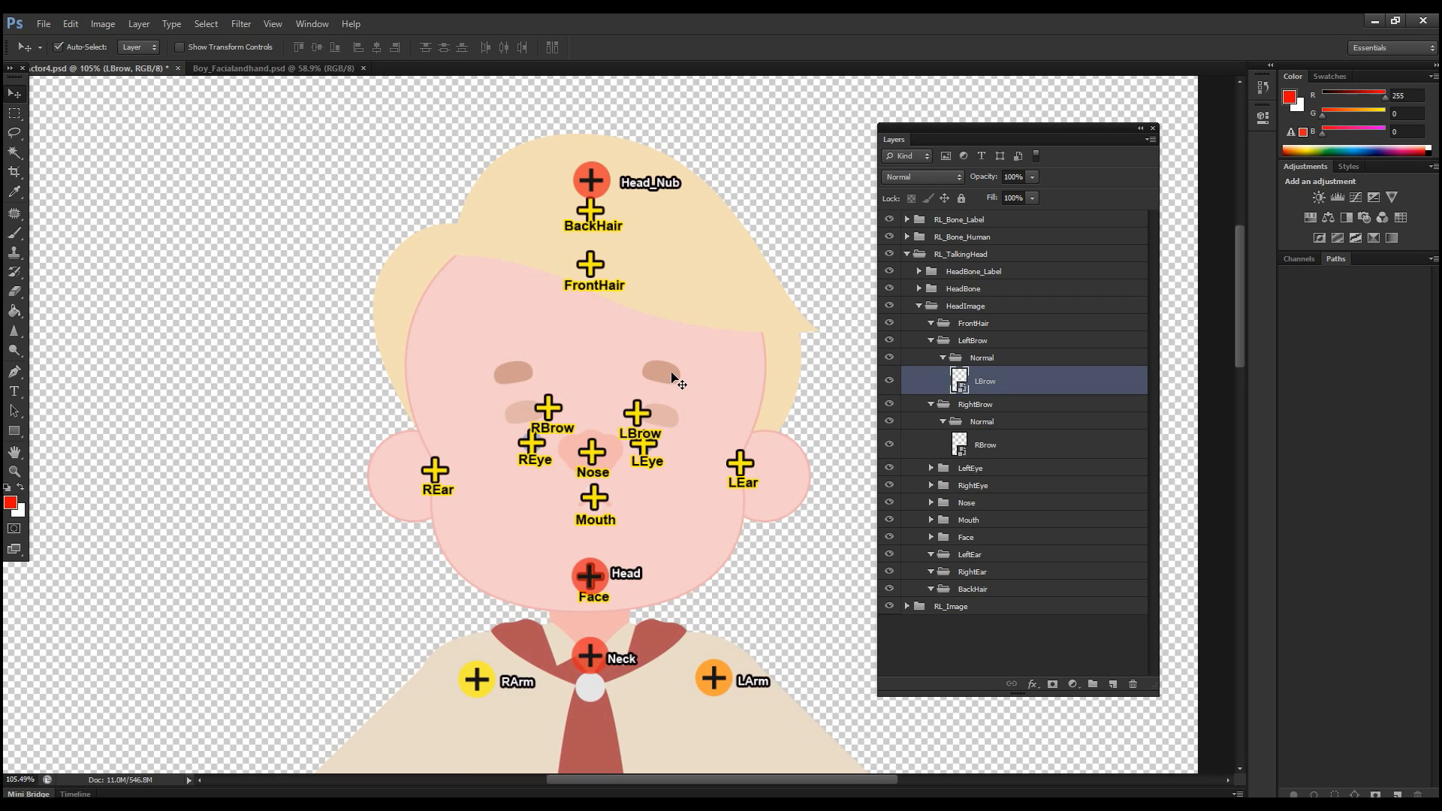
{"action": "left_click_drag", "start_coordinate": [672, 377], "coordinate": [669, 415]}
{"action": "left_click", "coordinate": [983, 444]}
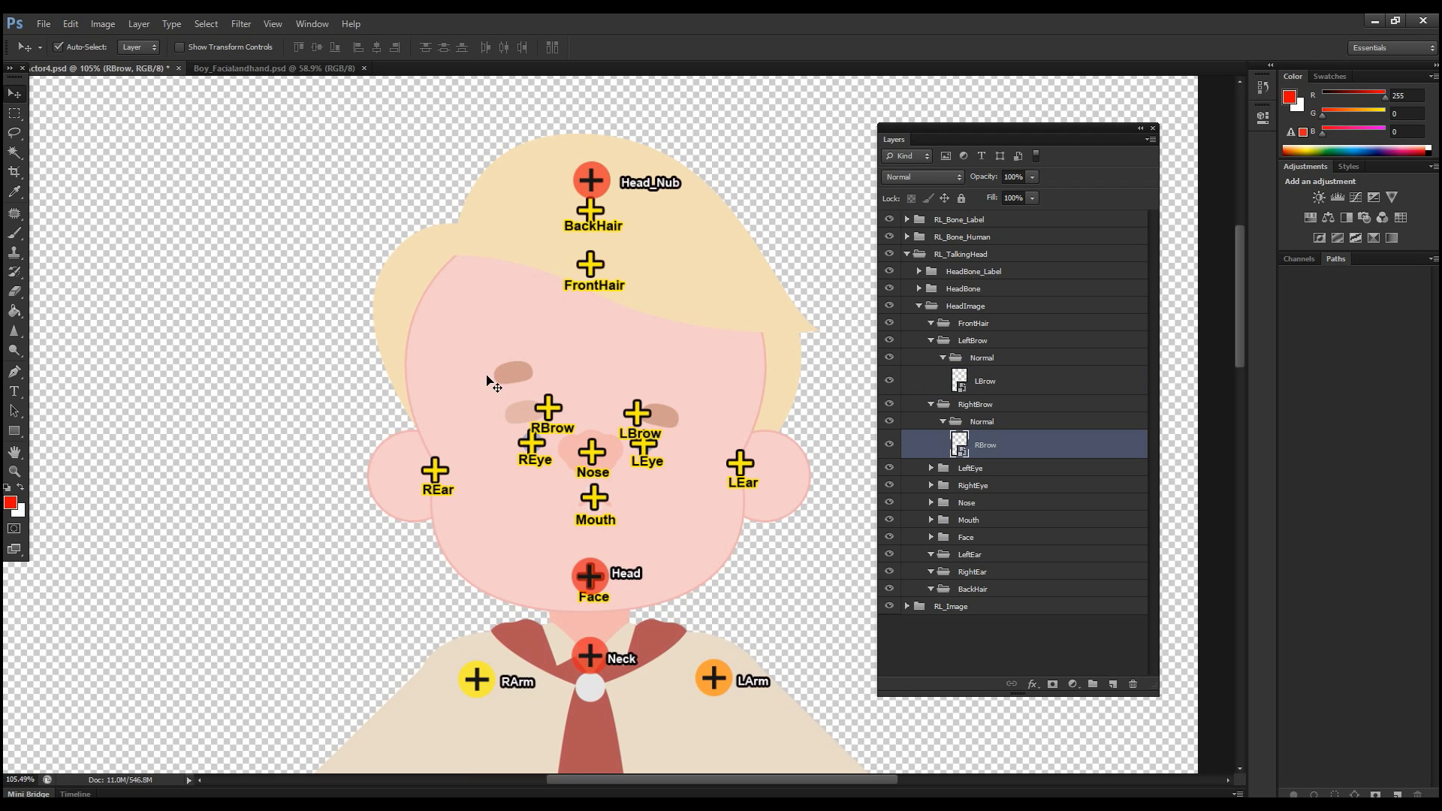
{"action": "left_click_drag", "start_coordinate": [520, 374], "coordinate": [530, 408]}
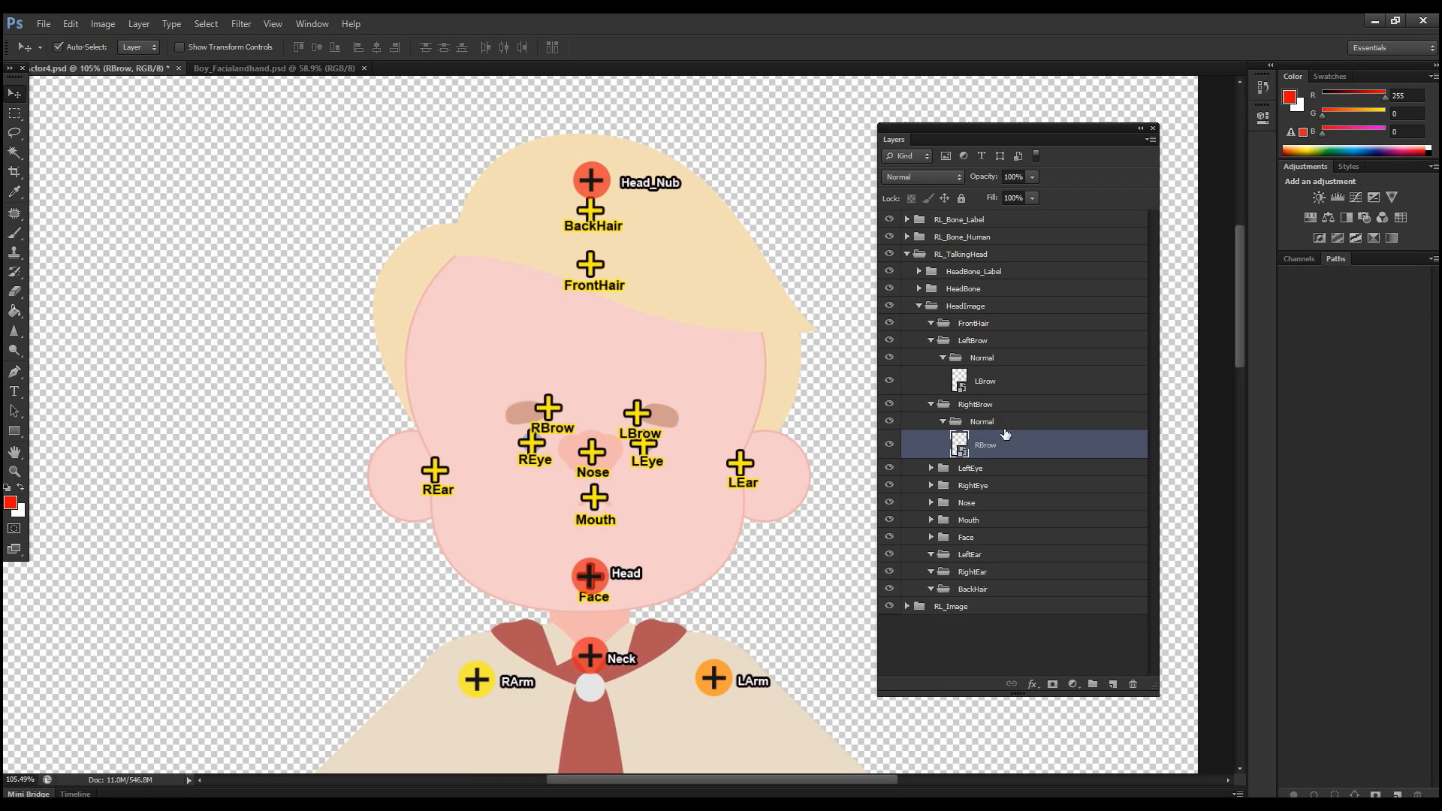
{"action": "left_click", "coordinate": [931, 409]}
{"action": "left_click", "coordinate": [931, 340]}
{"action": "left_click", "coordinate": [932, 358]}
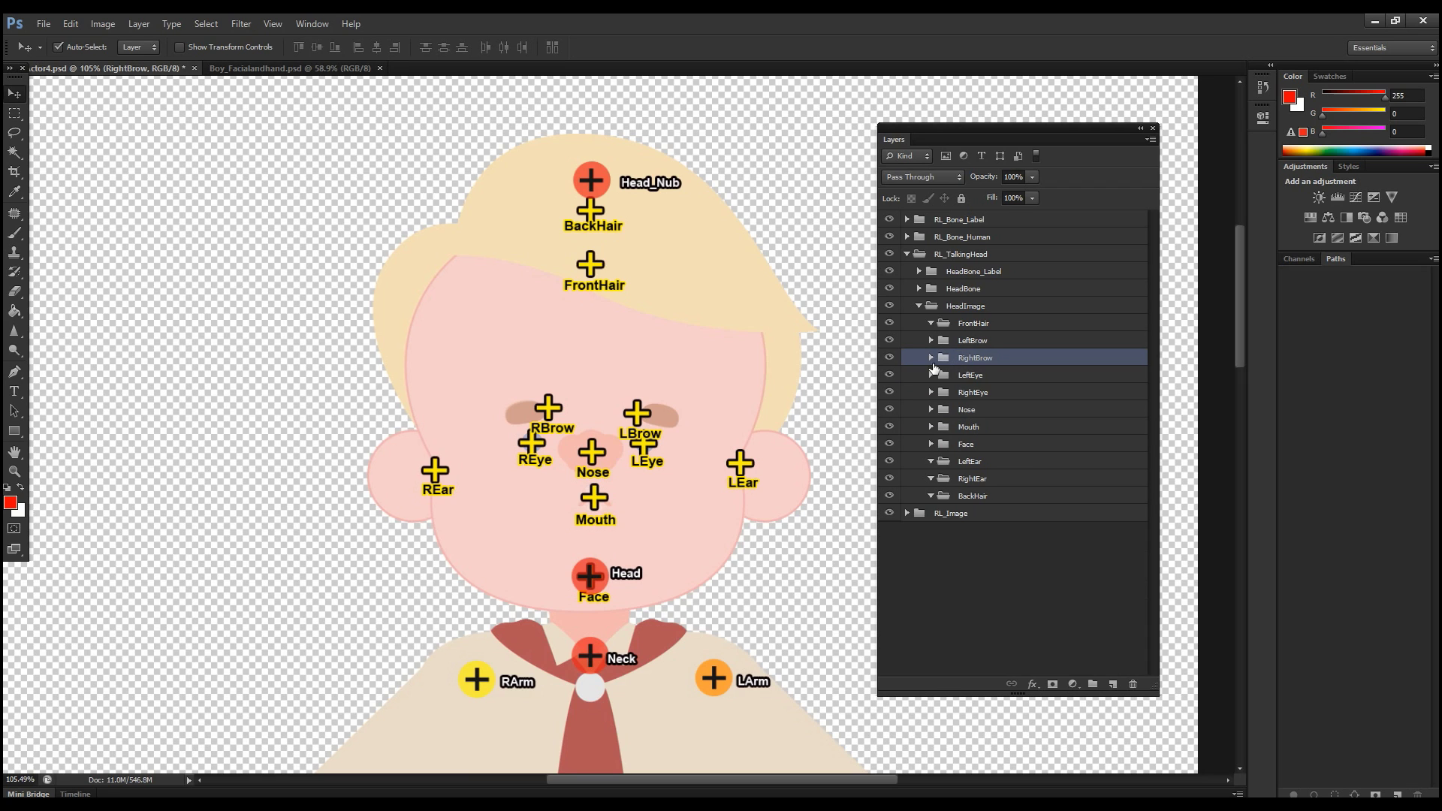
Expand LeftEye > Normal to show Iris, EyeWhite and Mask, and target the Iris group
{"action": "left_click", "coordinate": [950, 371]}
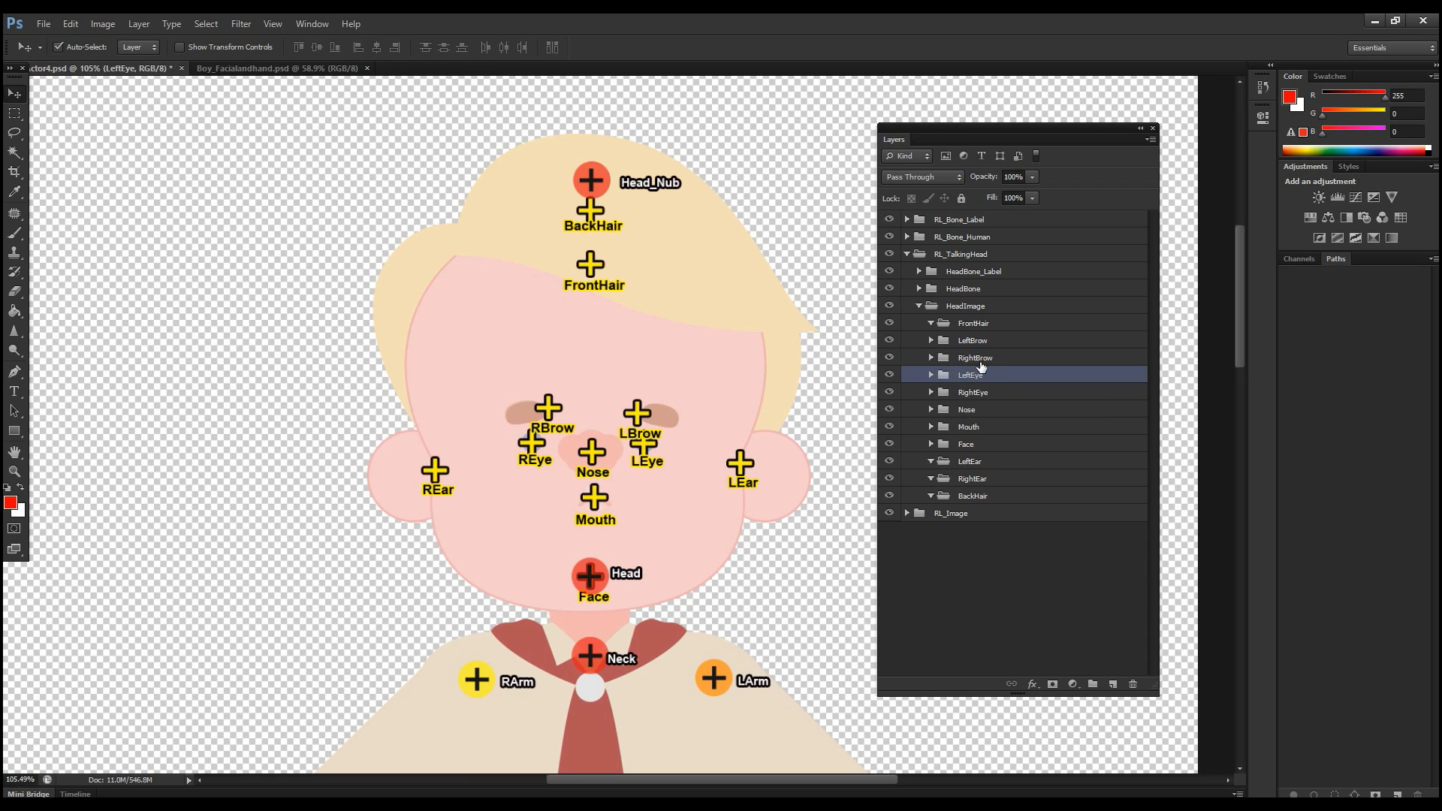
{"action": "left_click", "coordinate": [930, 375]}
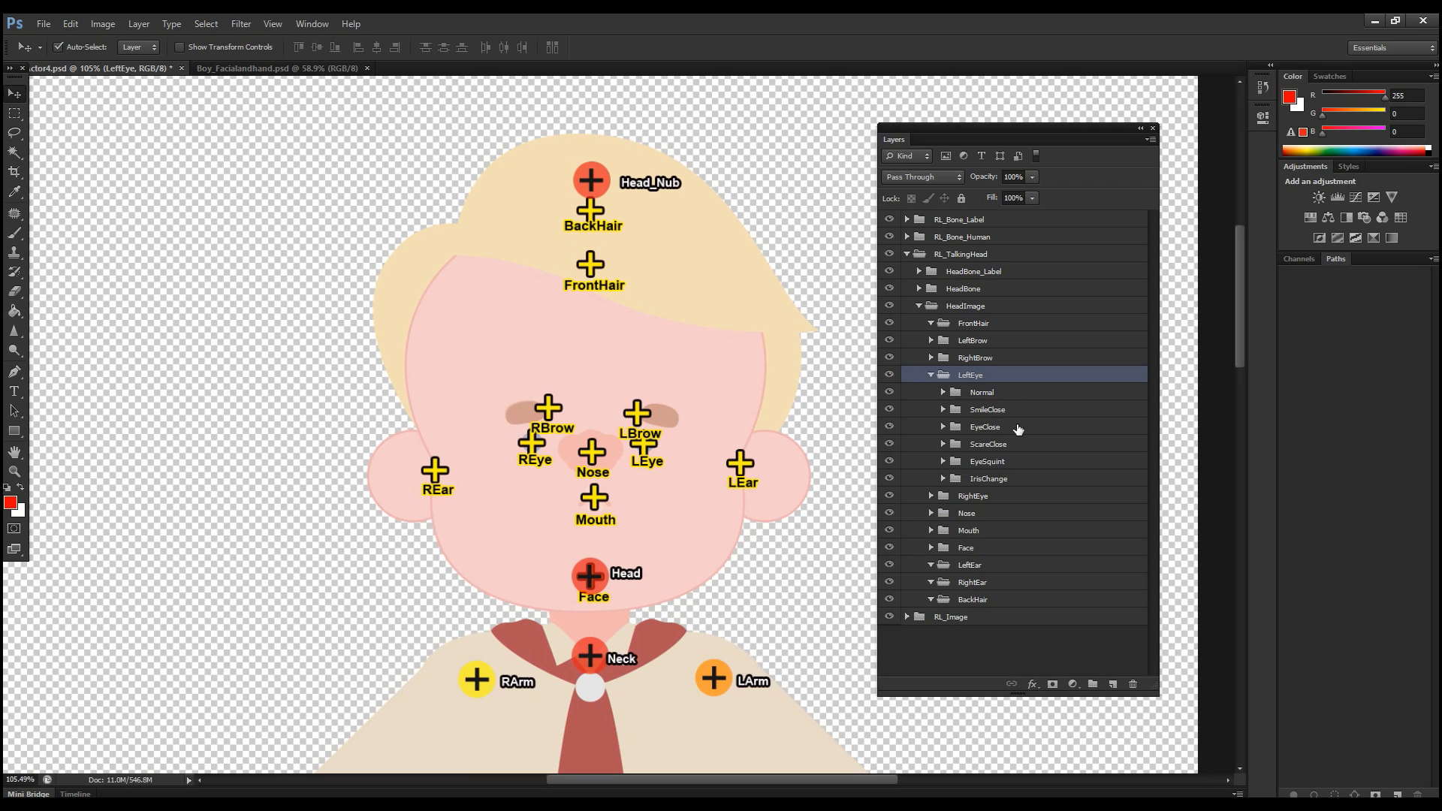
{"action": "left_click", "coordinate": [977, 394]}
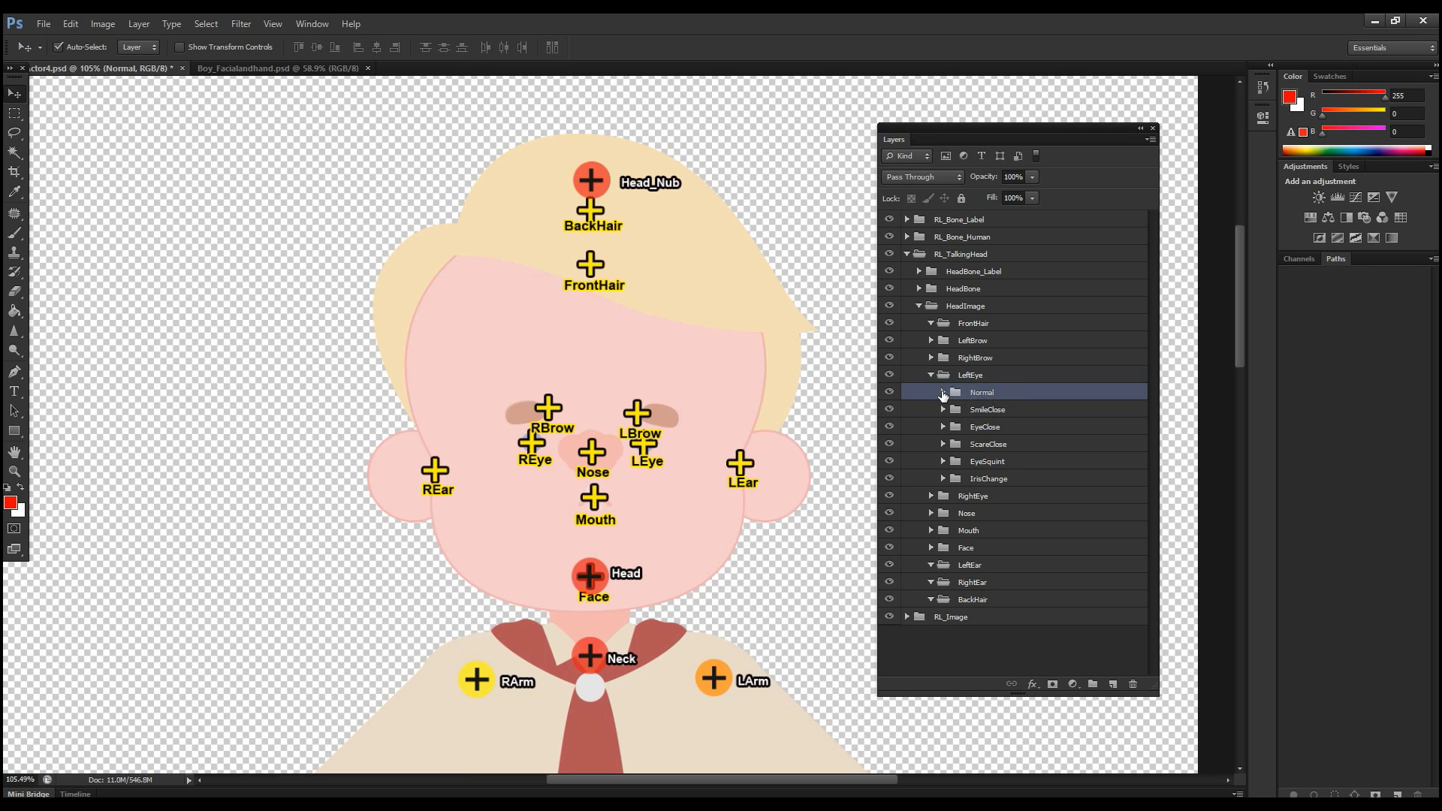
{"action": "left_click", "coordinate": [942, 392]}
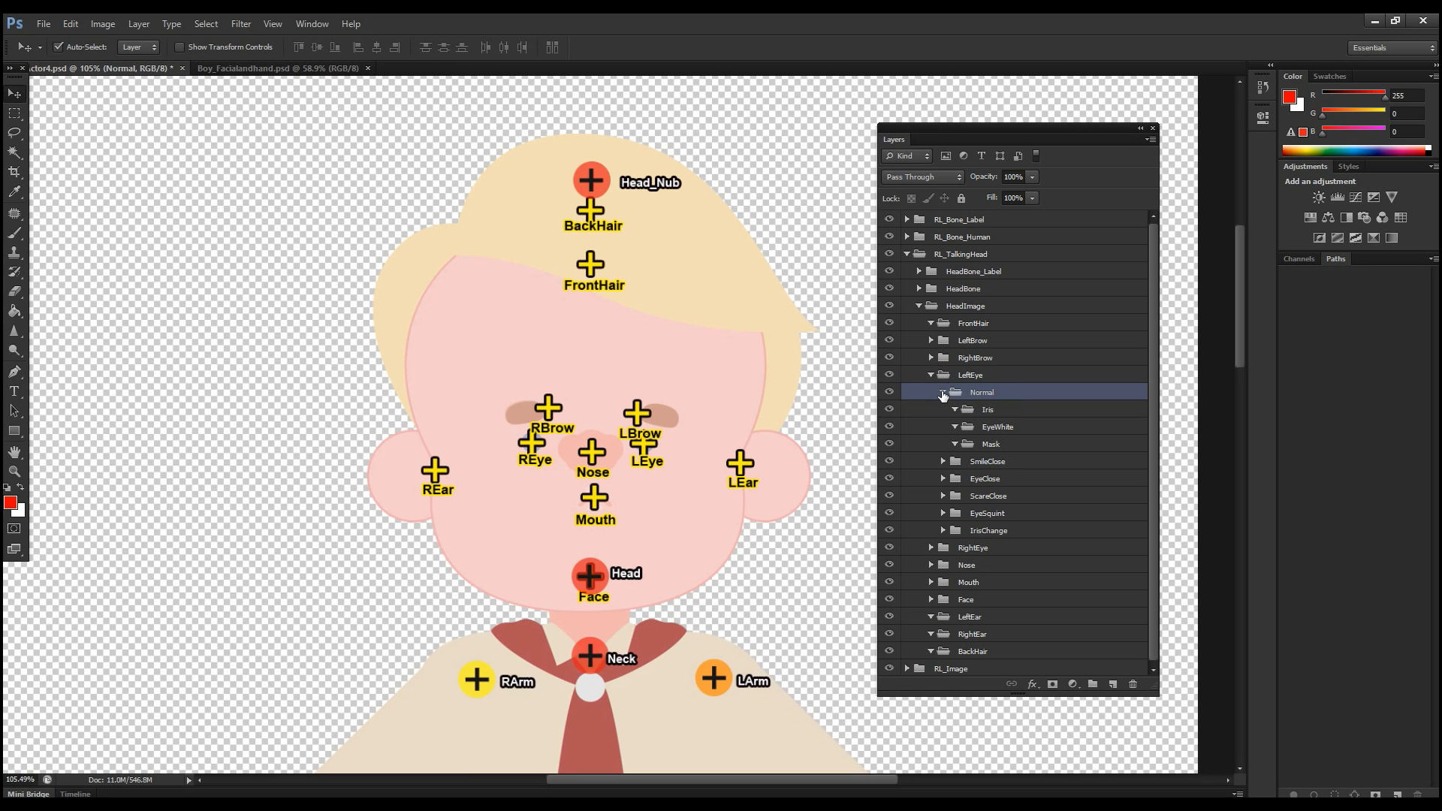
{"action": "left_click", "coordinate": [991, 410]}
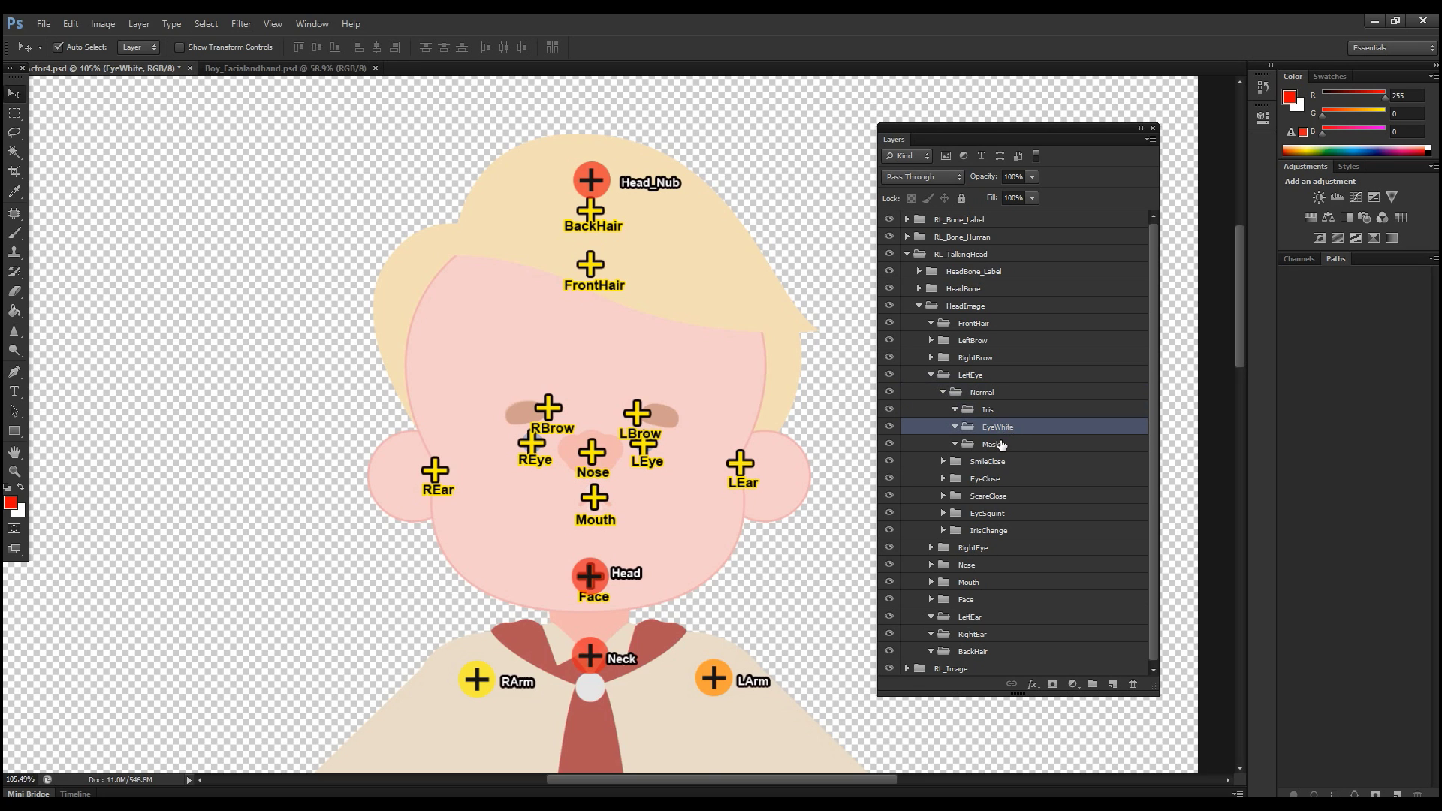
{"action": "left_click", "coordinate": [1001, 444]}
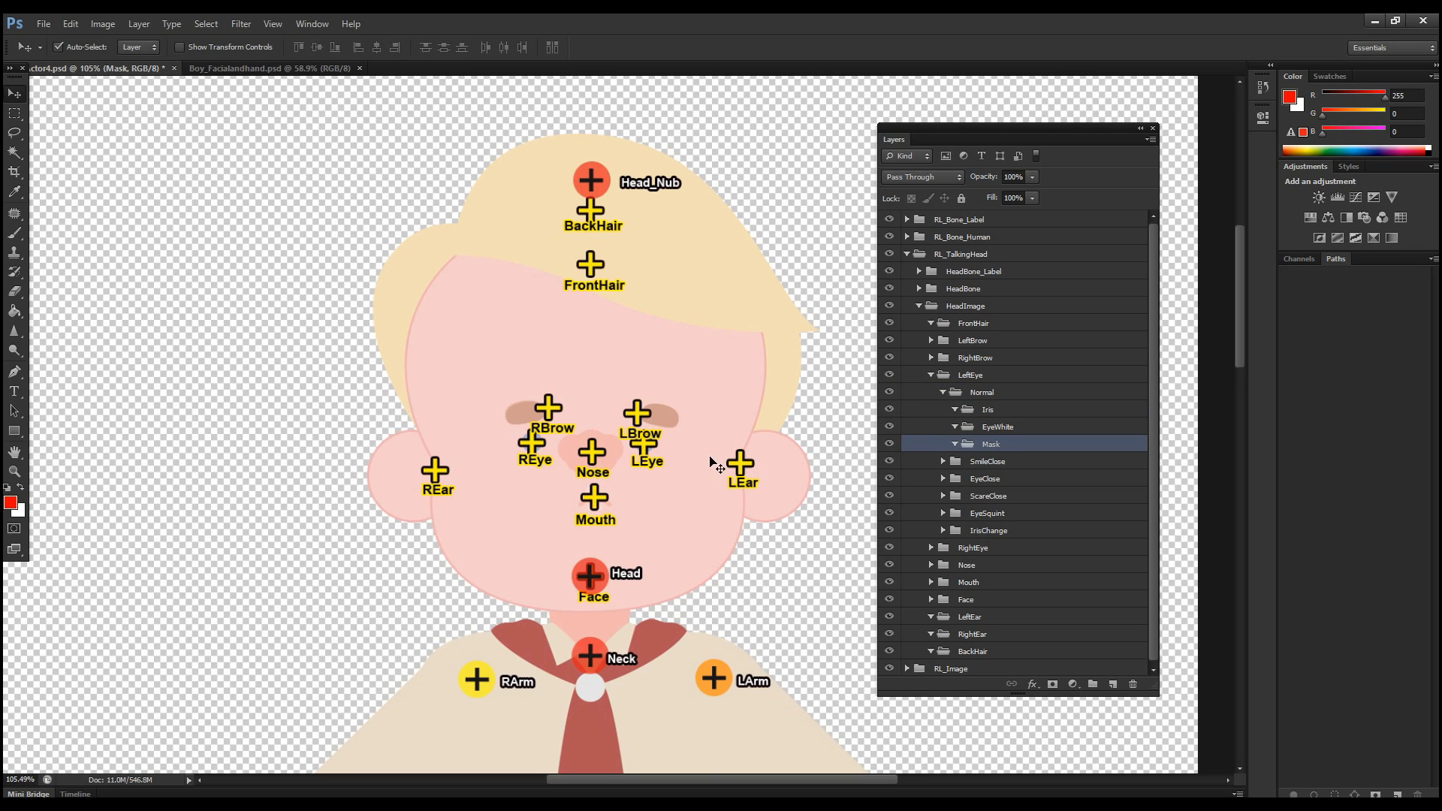
{"action": "left_click", "coordinate": [1004, 412]}
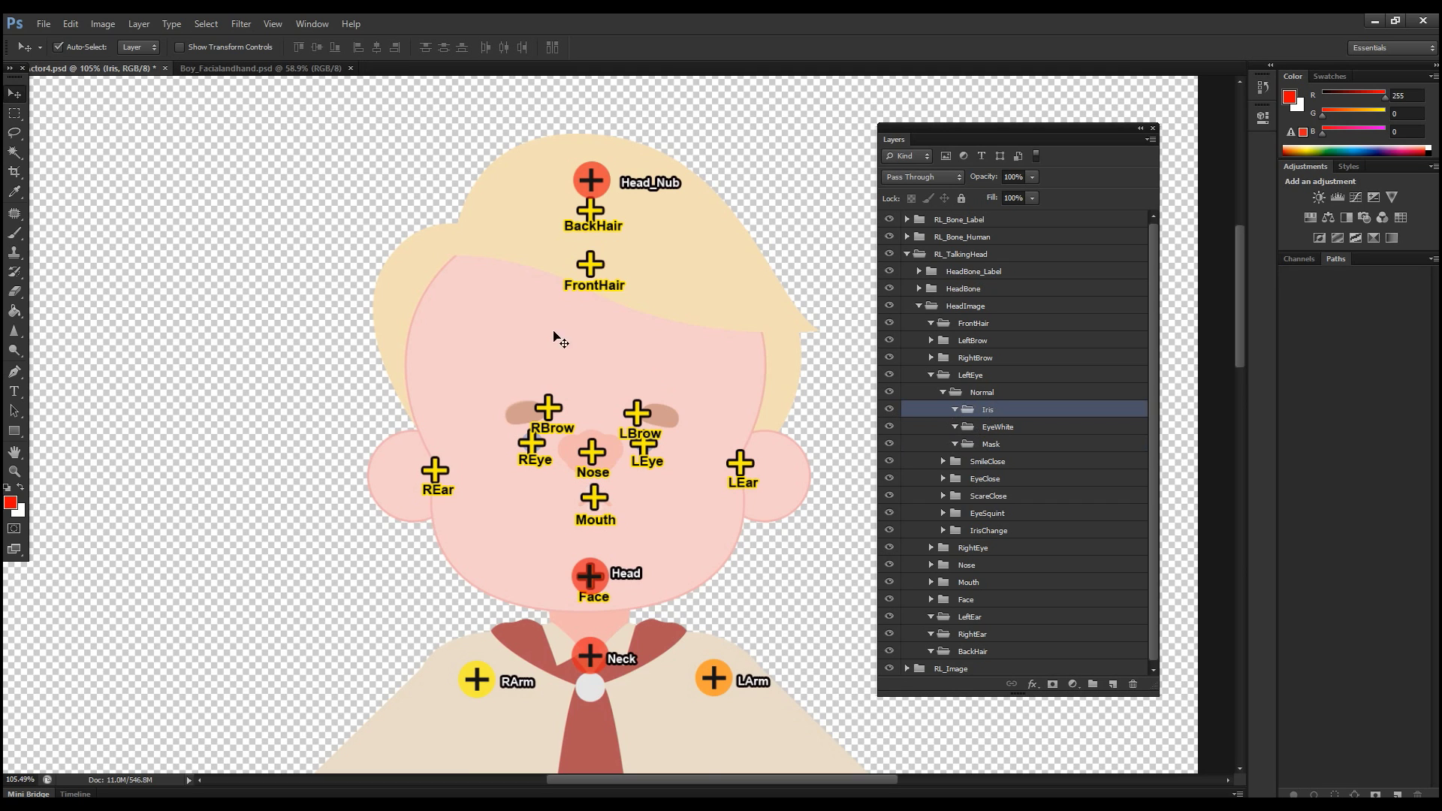
Drag Iris_Normal into the Iris group, place it on LEye, and hide HeadBone and HeadBone_Label
{"action": "left_click", "coordinate": [307, 70]}
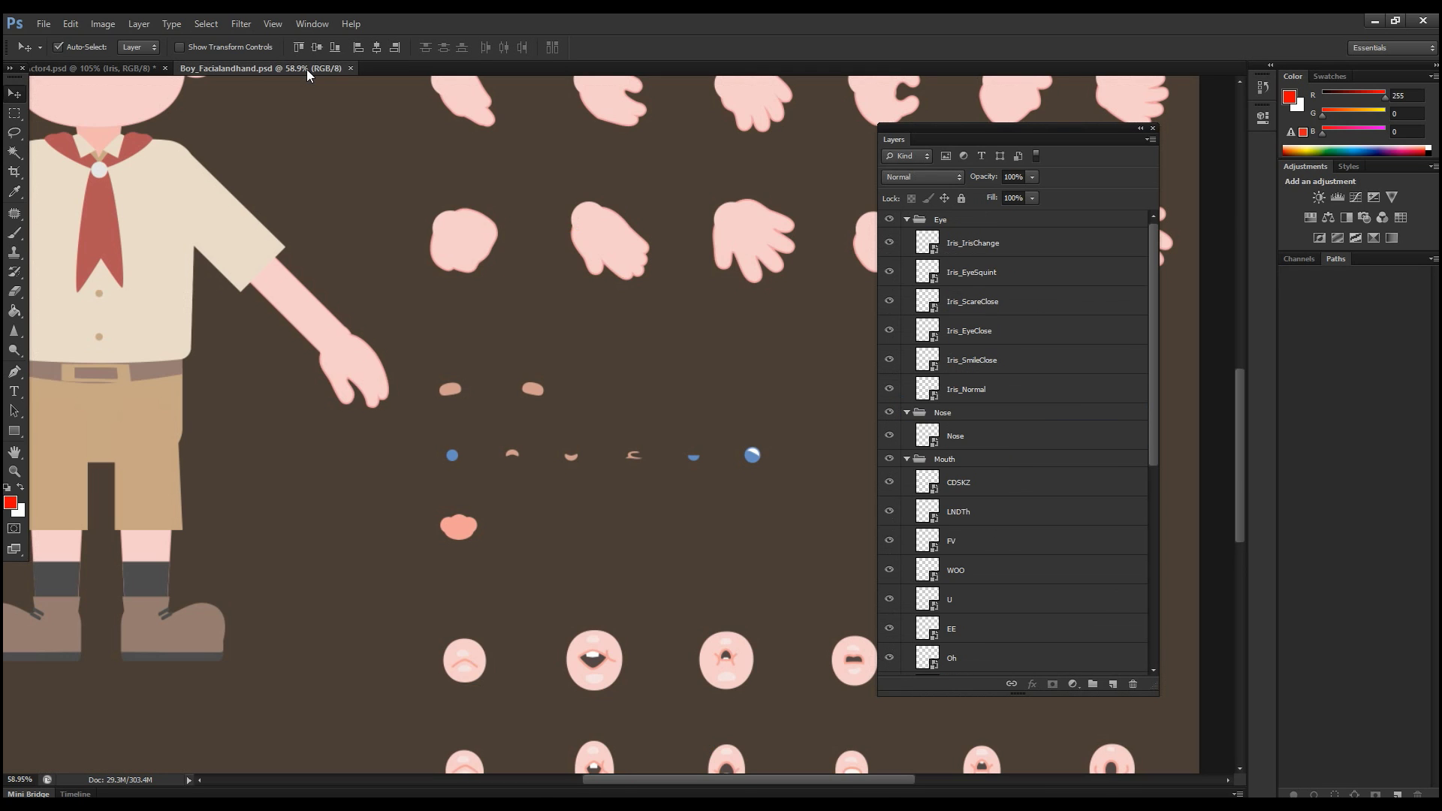
{"action": "mouse_move", "coordinate": [430, 429]}
{"action": "left_mouse_down"}
{"action": "mouse_move", "coordinate": [466, 475]}
{"action": "mouse_move", "coordinate": [323, 332]}
{"action": "mouse_move", "coordinate": [147, 68]}
{"action": "mouse_move", "coordinate": [202, 187]}
{"action": "mouse_move", "coordinate": [509, 484]}
{"action": "mouse_move", "coordinate": [697, 450]}
{"action": "left_mouse_up"}
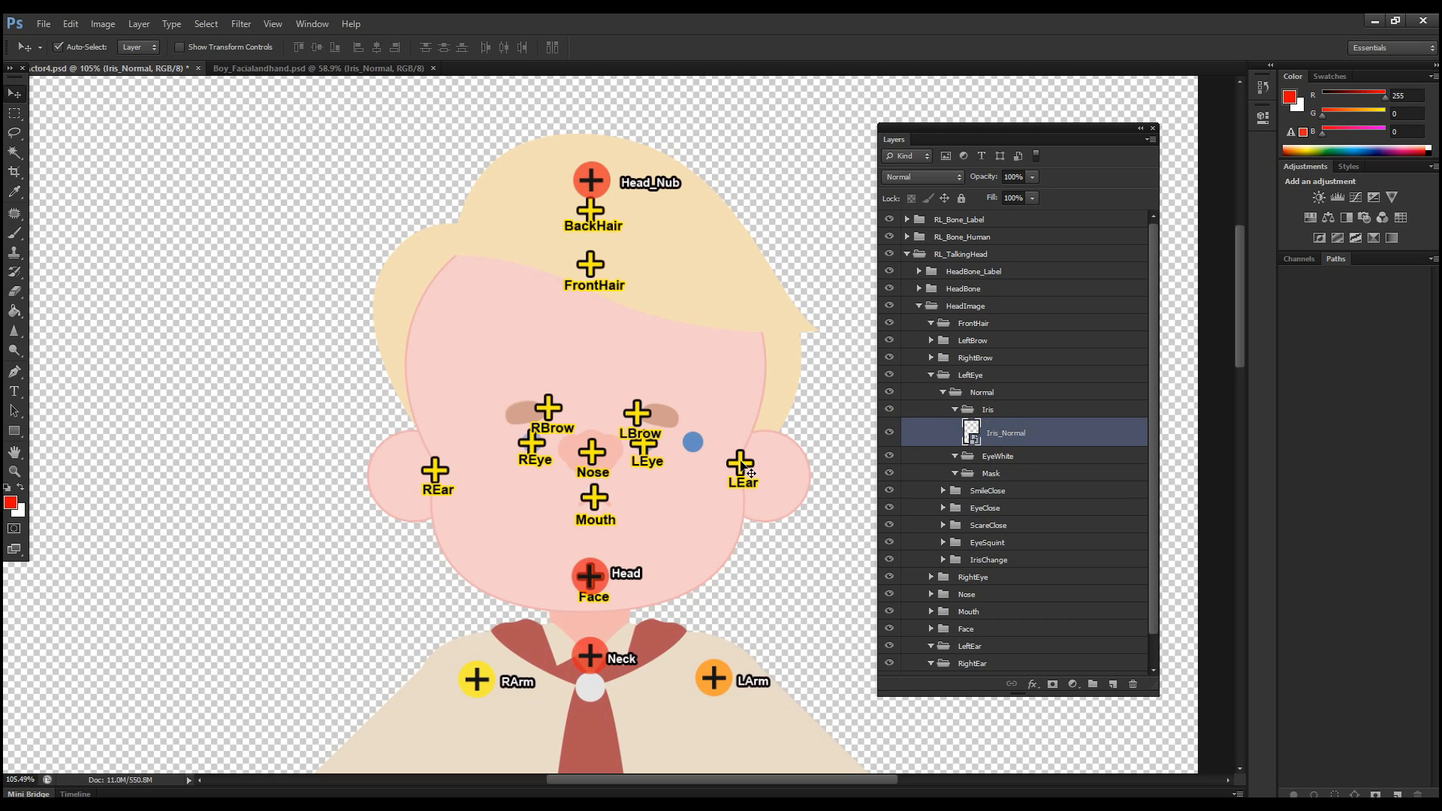
{"action": "left_click_drag", "start_coordinate": [691, 445], "coordinate": [643, 446]}
{"action": "left_click", "coordinate": [889, 289]}
{"action": "left_click", "coordinate": [889, 271]}
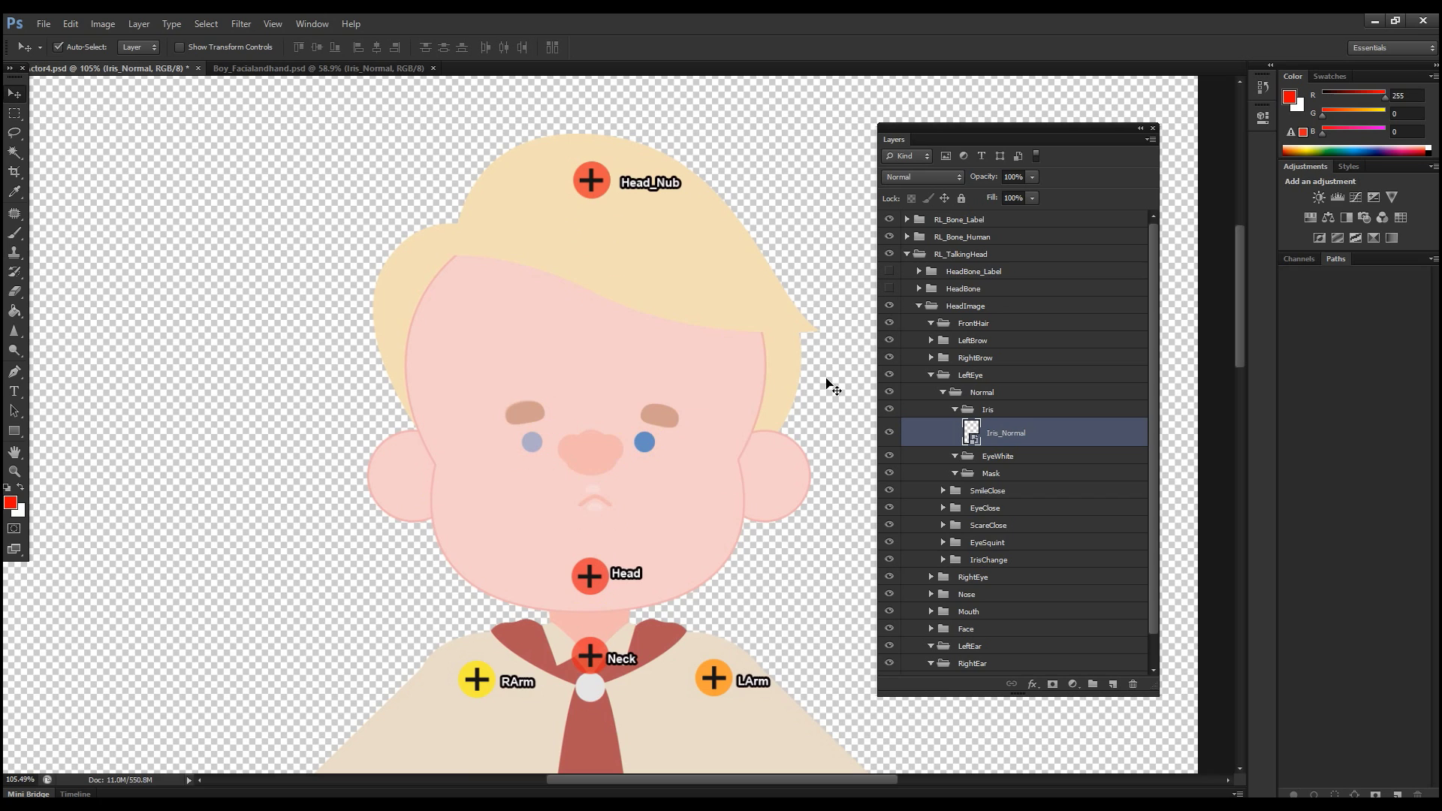
{"action": "left_click_drag", "start_coordinate": [659, 443], "coordinate": [651, 440]}
Duplicate Iris_Normal, removing ' copy' so both layers are named Iris_Normal
{"action": "left_click", "coordinate": [705, 514]}
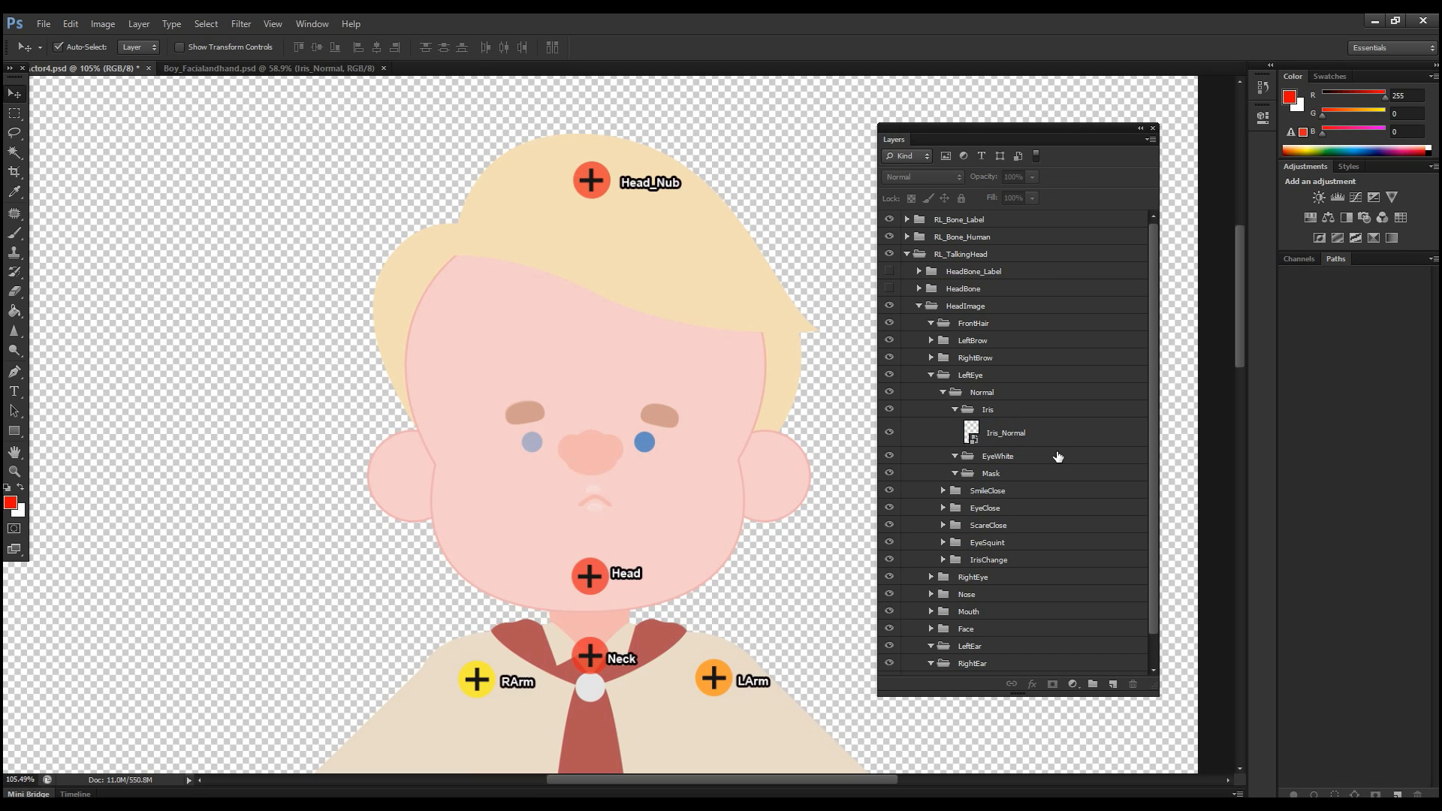
{"action": "left_click", "coordinate": [1022, 436]}
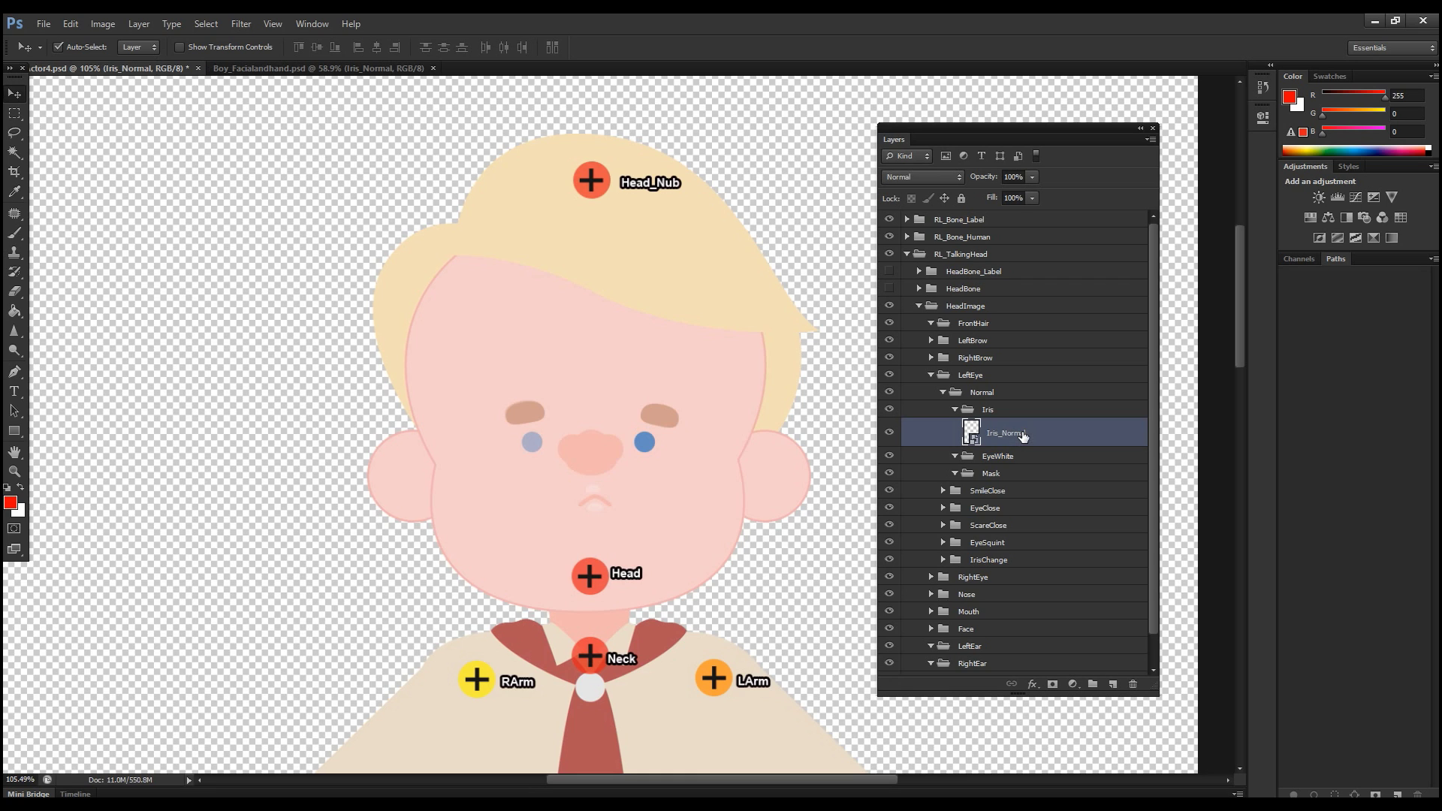
{"action": "right_click", "coordinate": [1023, 437]}
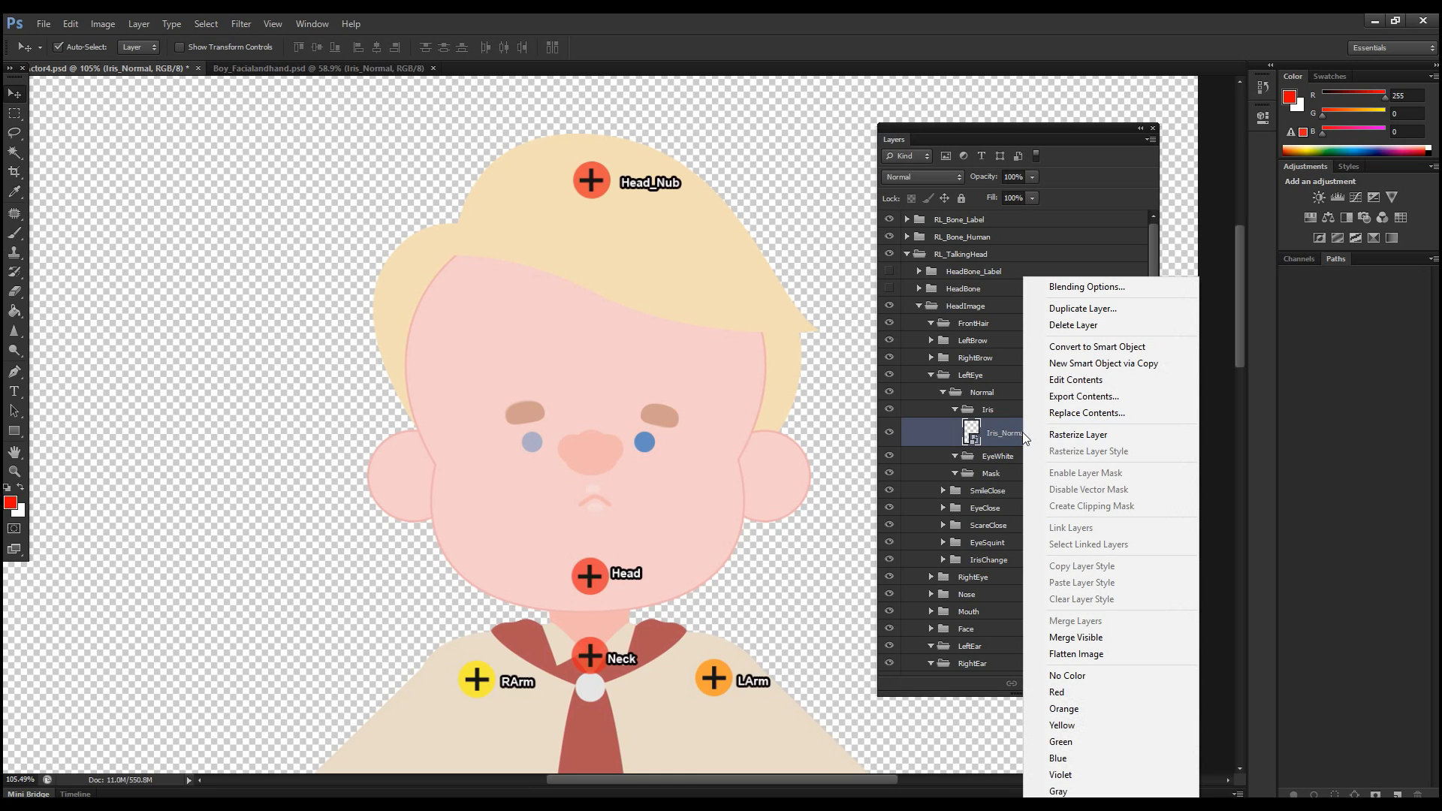
{"action": "left_click", "coordinate": [1125, 313]}
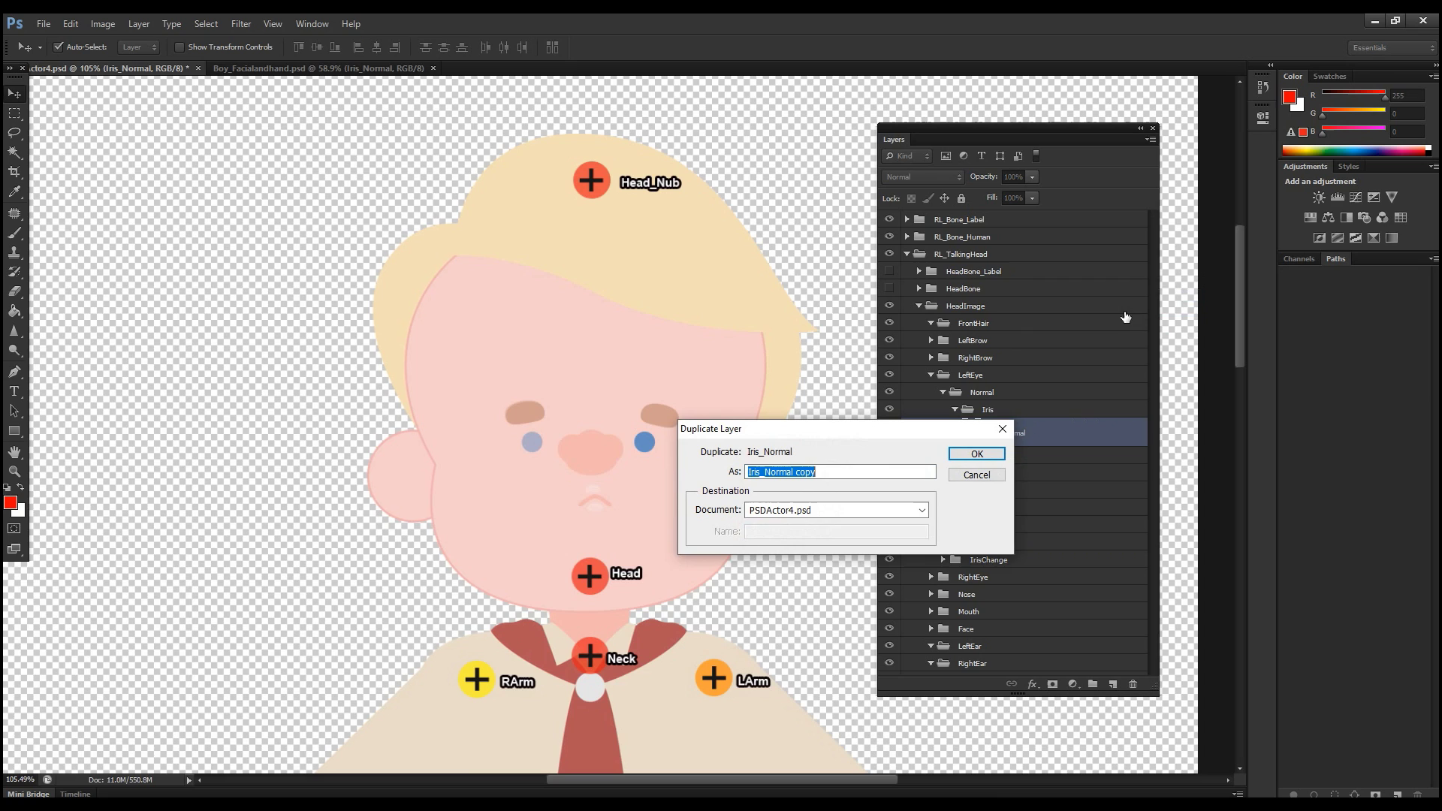
{"action": "left_click", "coordinate": [820, 471]}
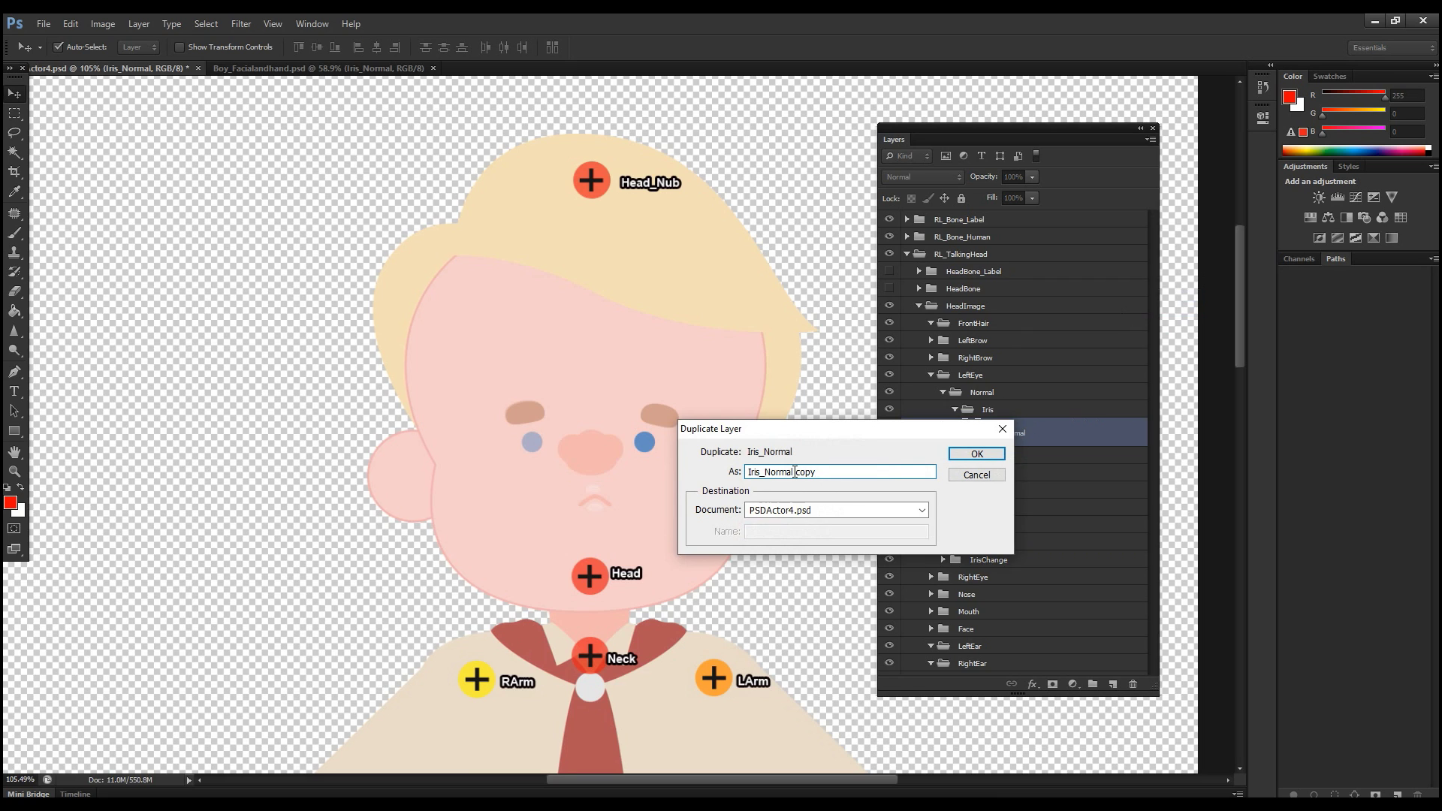
{"action": "key", "text": "BackSpace"}
{"action": "key", "text": "BackSpace"}
{"action": "key", "text": "Return"}
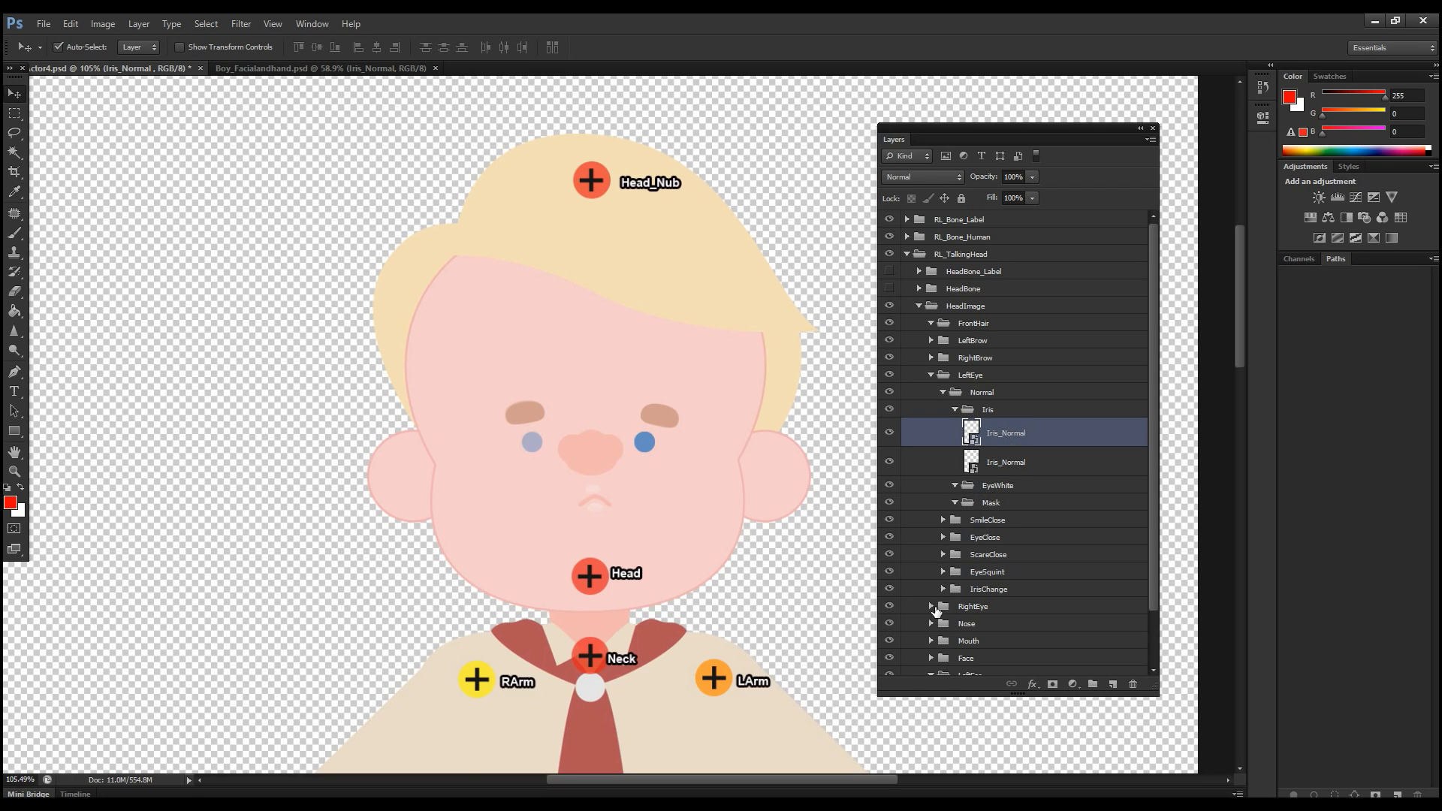
Expand RightEye > Normal and move the spare Iris_Normal layer into RightEye's Iris group
{"action": "left_click", "coordinate": [931, 606]}
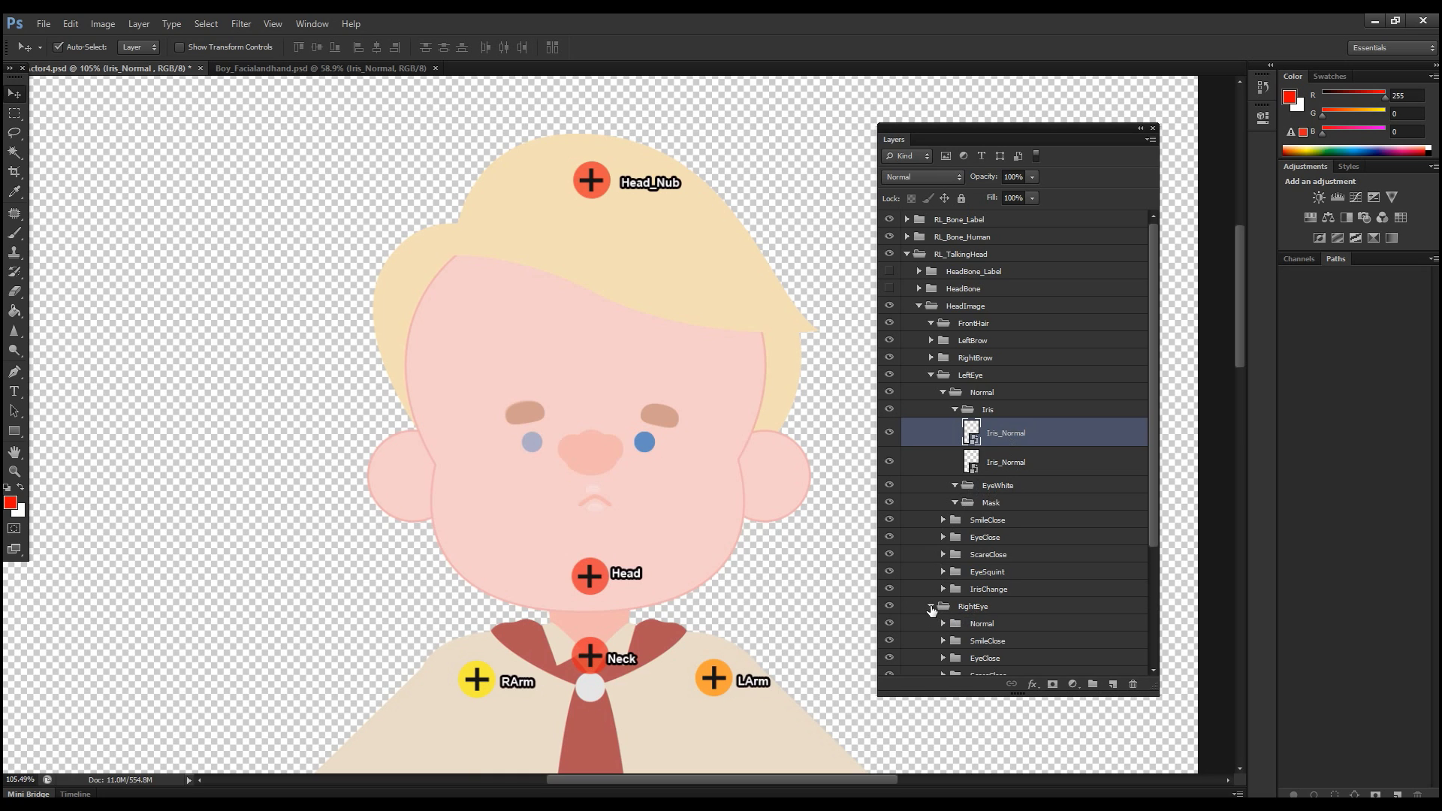
{"action": "scroll", "coordinate": [1010, 590], "scroll_direction": "down", "scroll_amount": 1}
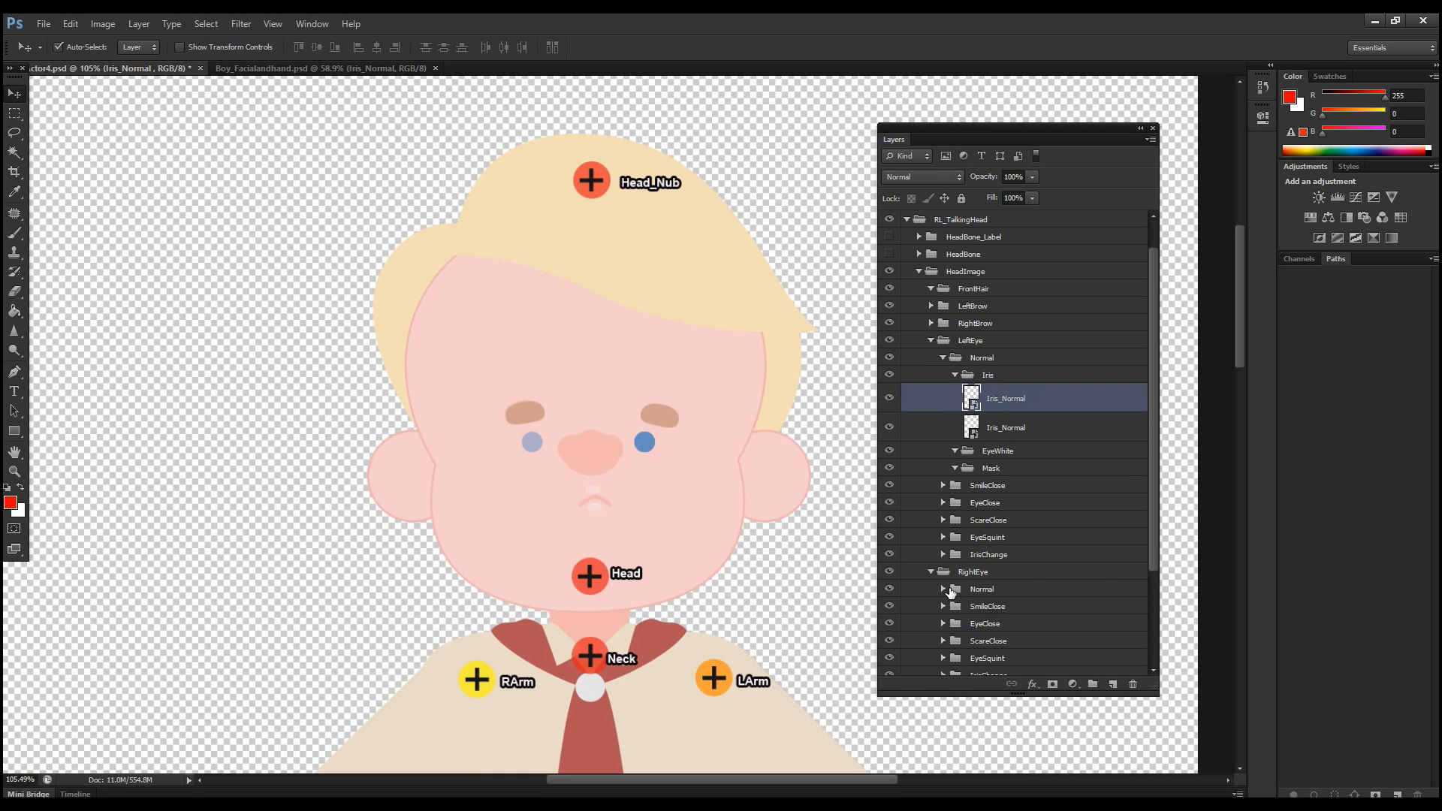
{"action": "left_click", "coordinate": [943, 589]}
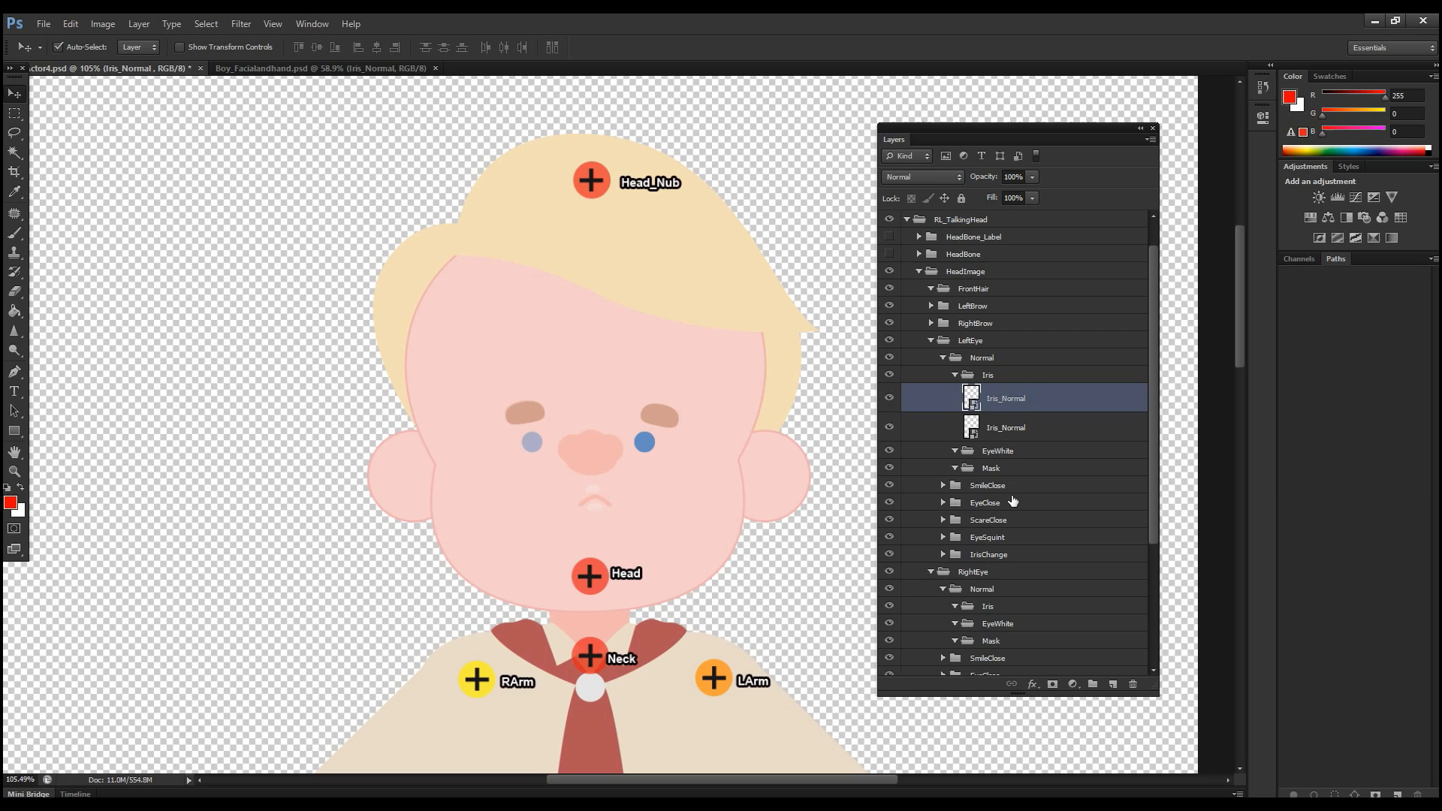
{"action": "left_click", "coordinate": [989, 609]}
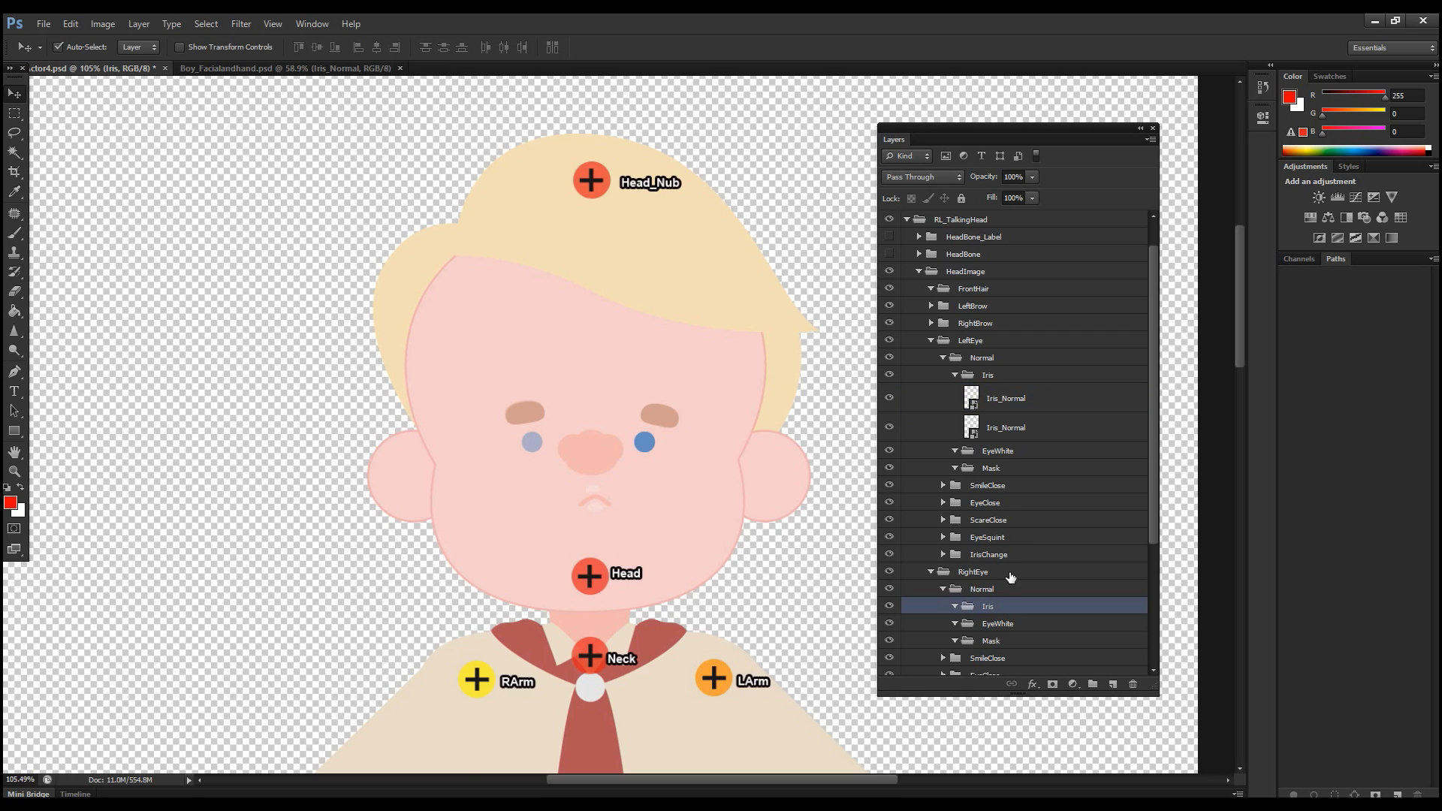
{"action": "left_click", "coordinate": [1018, 428]}
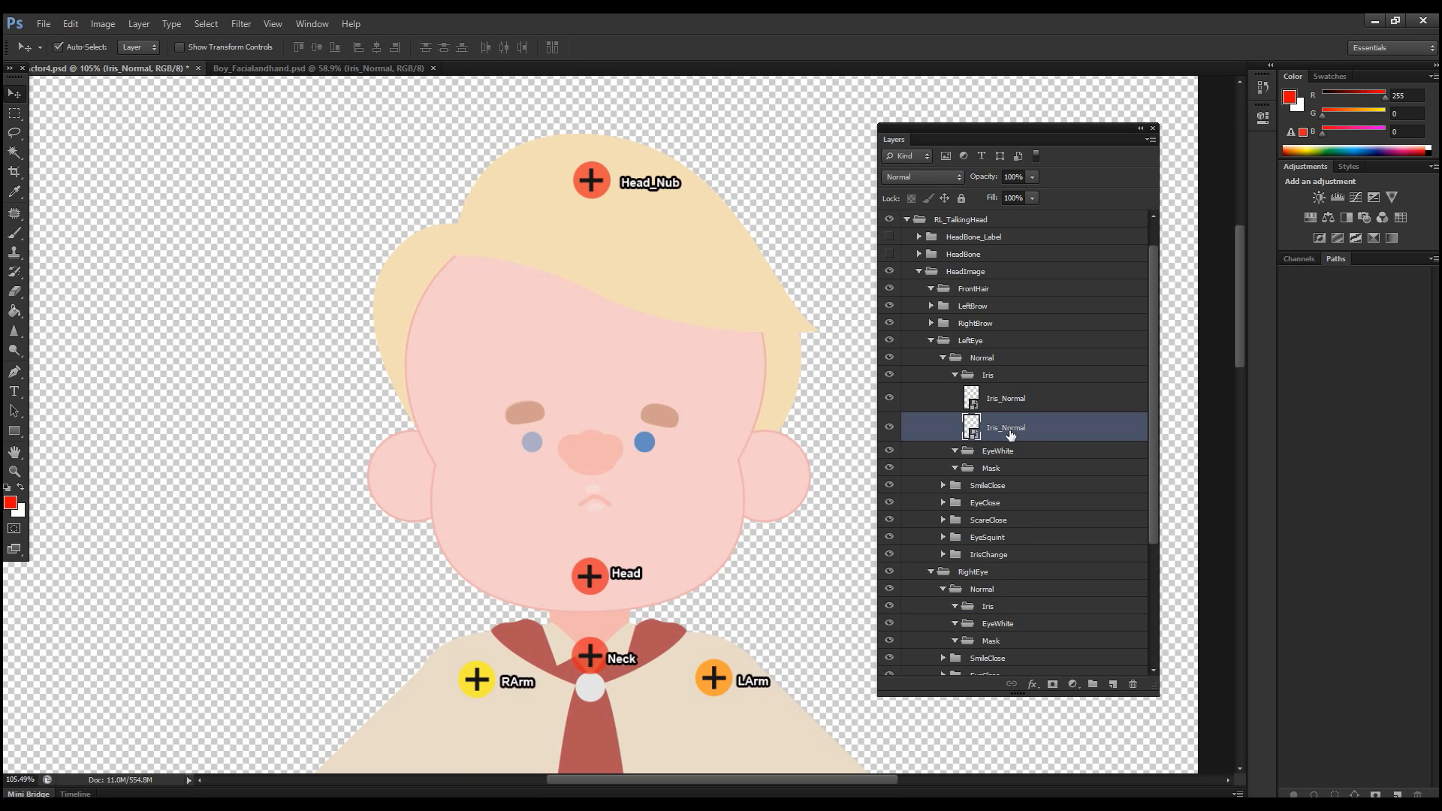
{"action": "left_click_drag", "start_coordinate": [1009, 430], "coordinate": [1001, 613]}
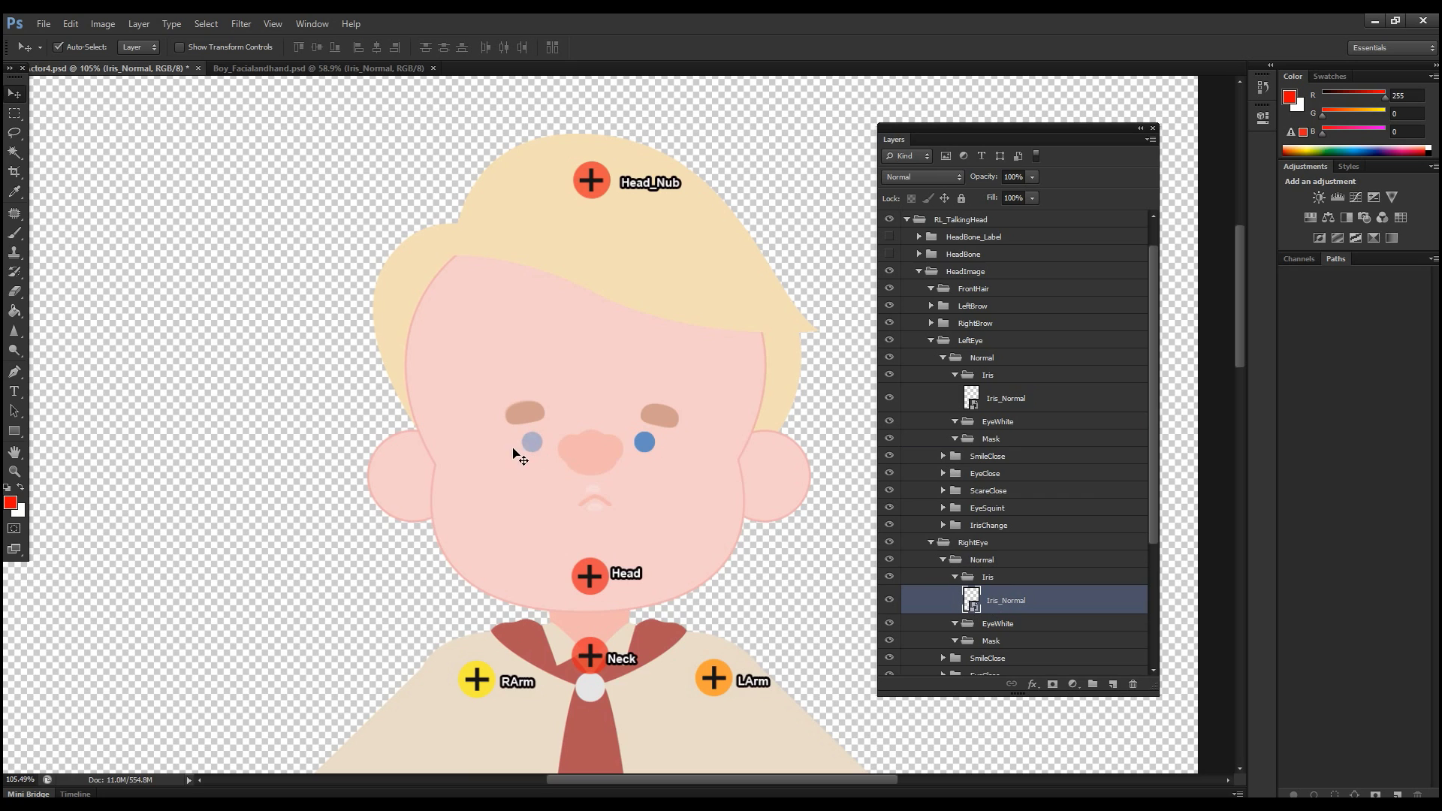
Position the copied blue iris over the boy's other eye so both irises match
{"action": "left_click_drag", "start_coordinate": [644, 441], "coordinate": [637, 442]}
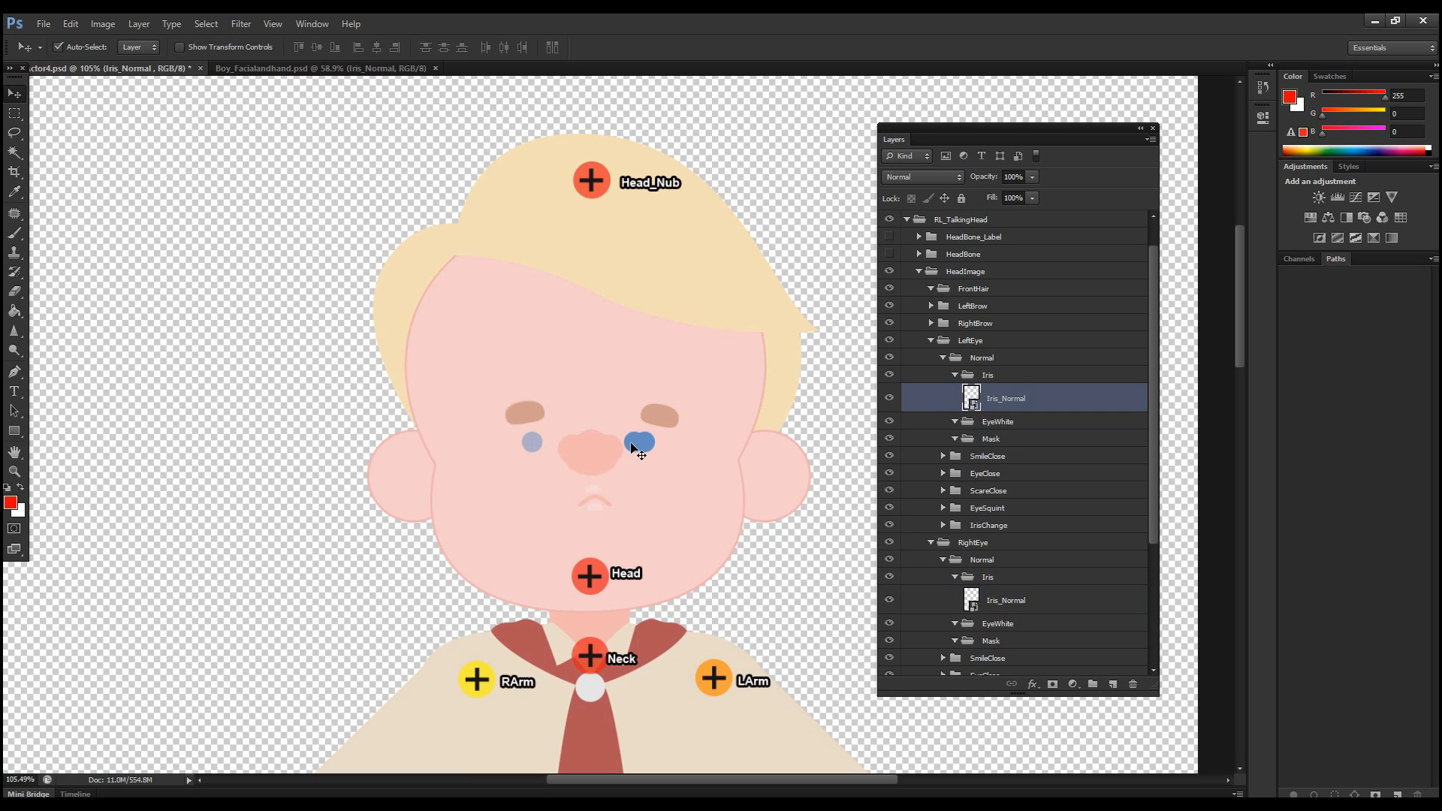
{"action": "left_click", "coordinate": [1004, 600]}
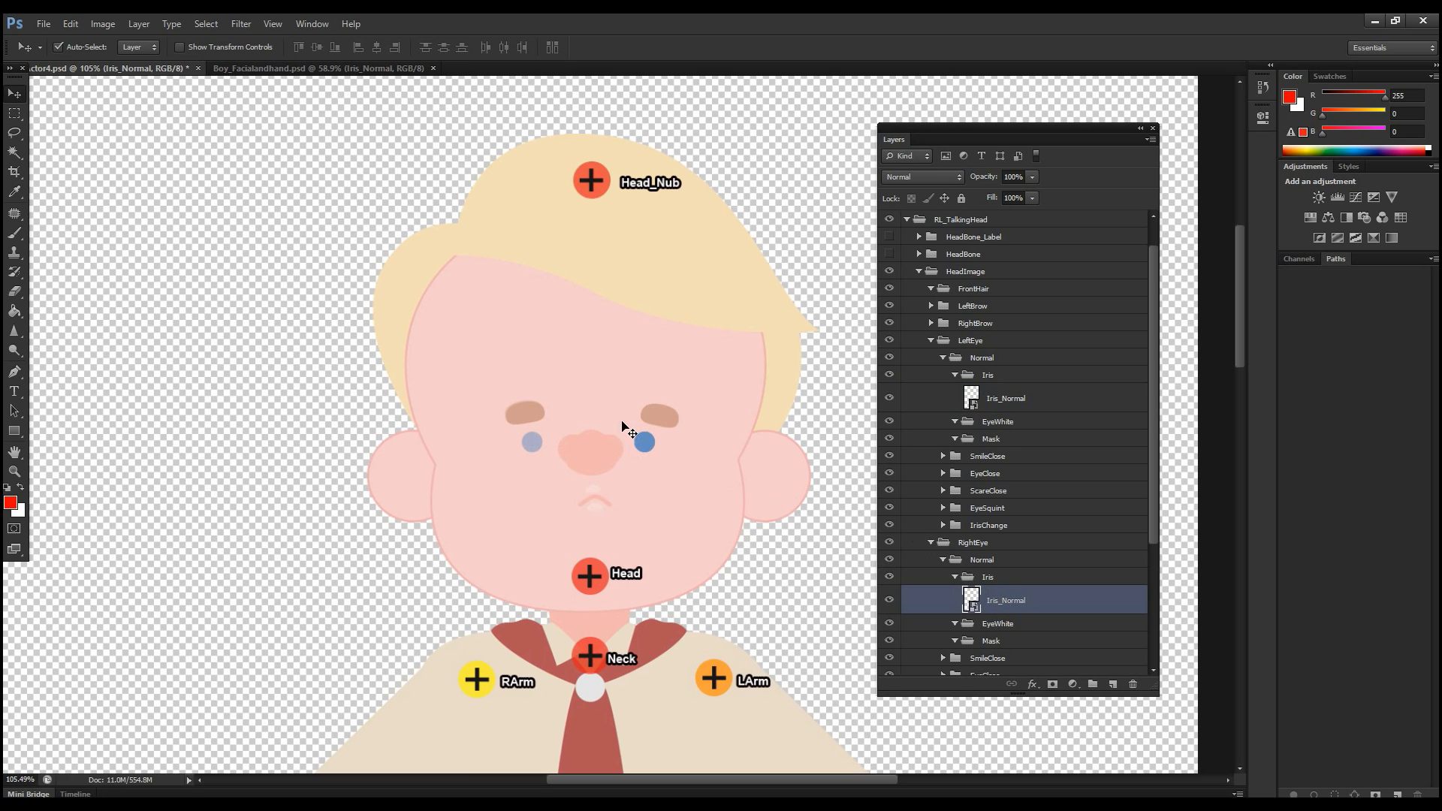
{"action": "left_click_drag", "start_coordinate": [643, 442], "coordinate": [531, 440]}
Collapse the RightEye and LeftEye groups and their Iris and Normal folders
{"action": "left_click", "coordinate": [939, 545]}
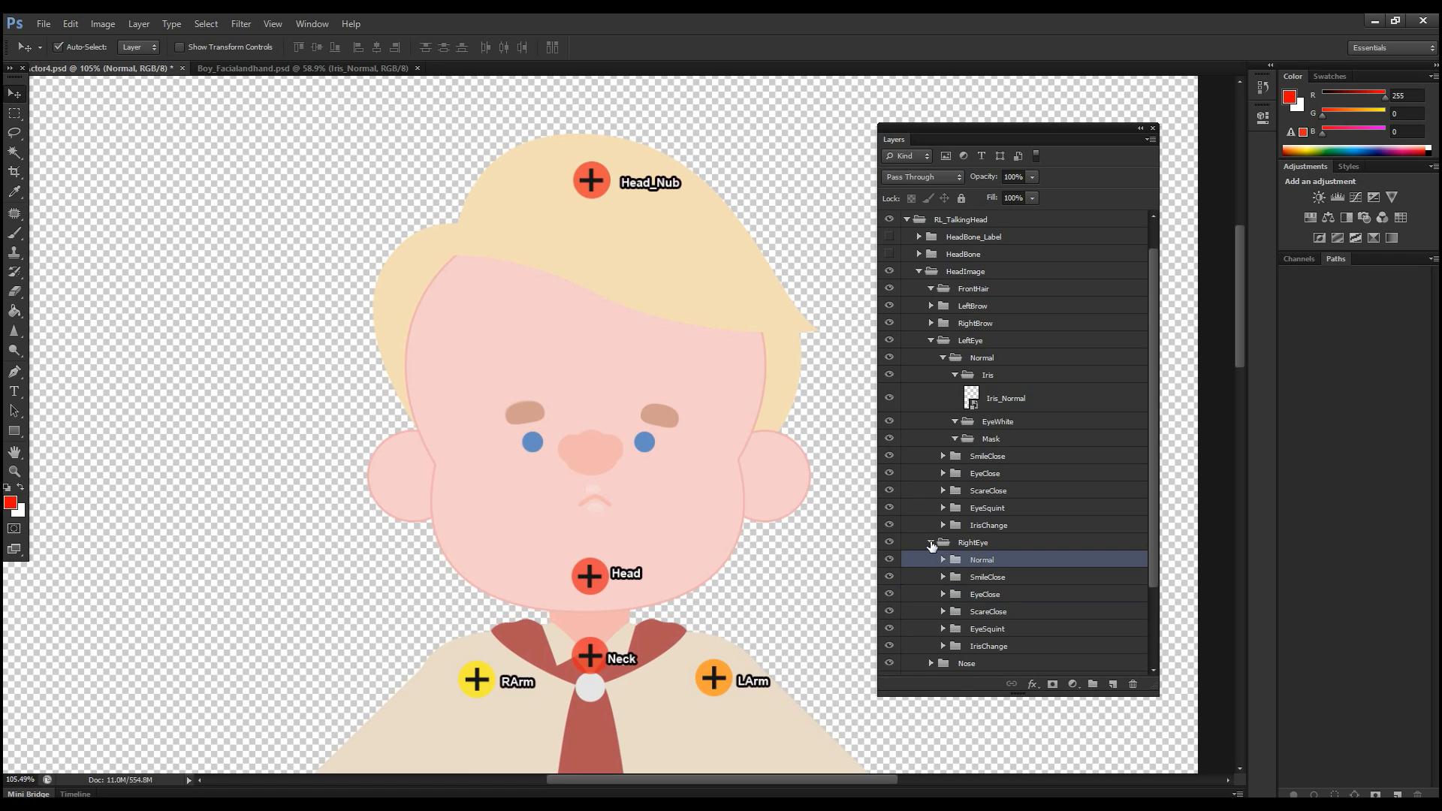
{"action": "left_click", "coordinate": [931, 542]}
{"action": "left_click", "coordinate": [954, 380]}
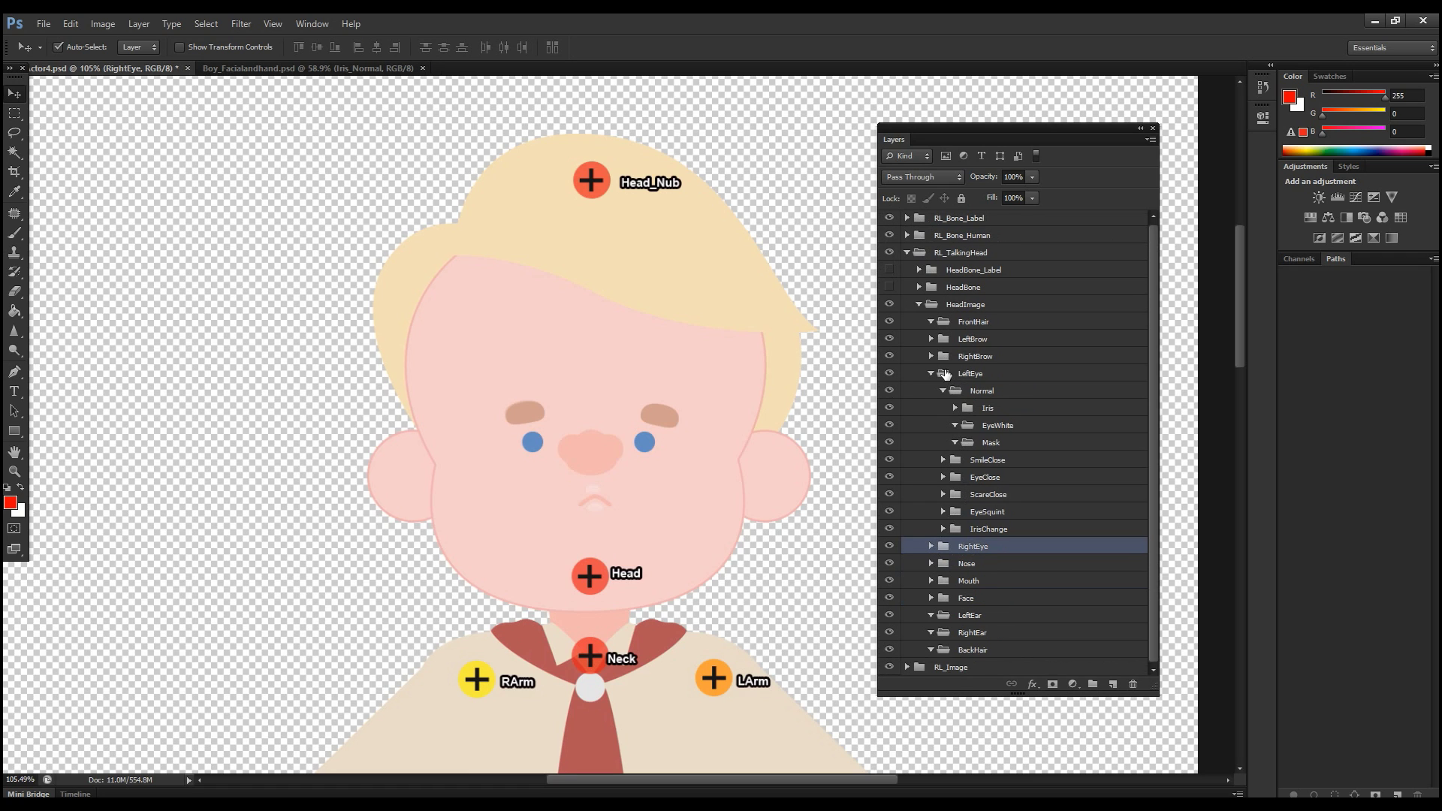
{"action": "left_click", "coordinate": [942, 392]}
{"action": "left_click", "coordinate": [931, 375]}
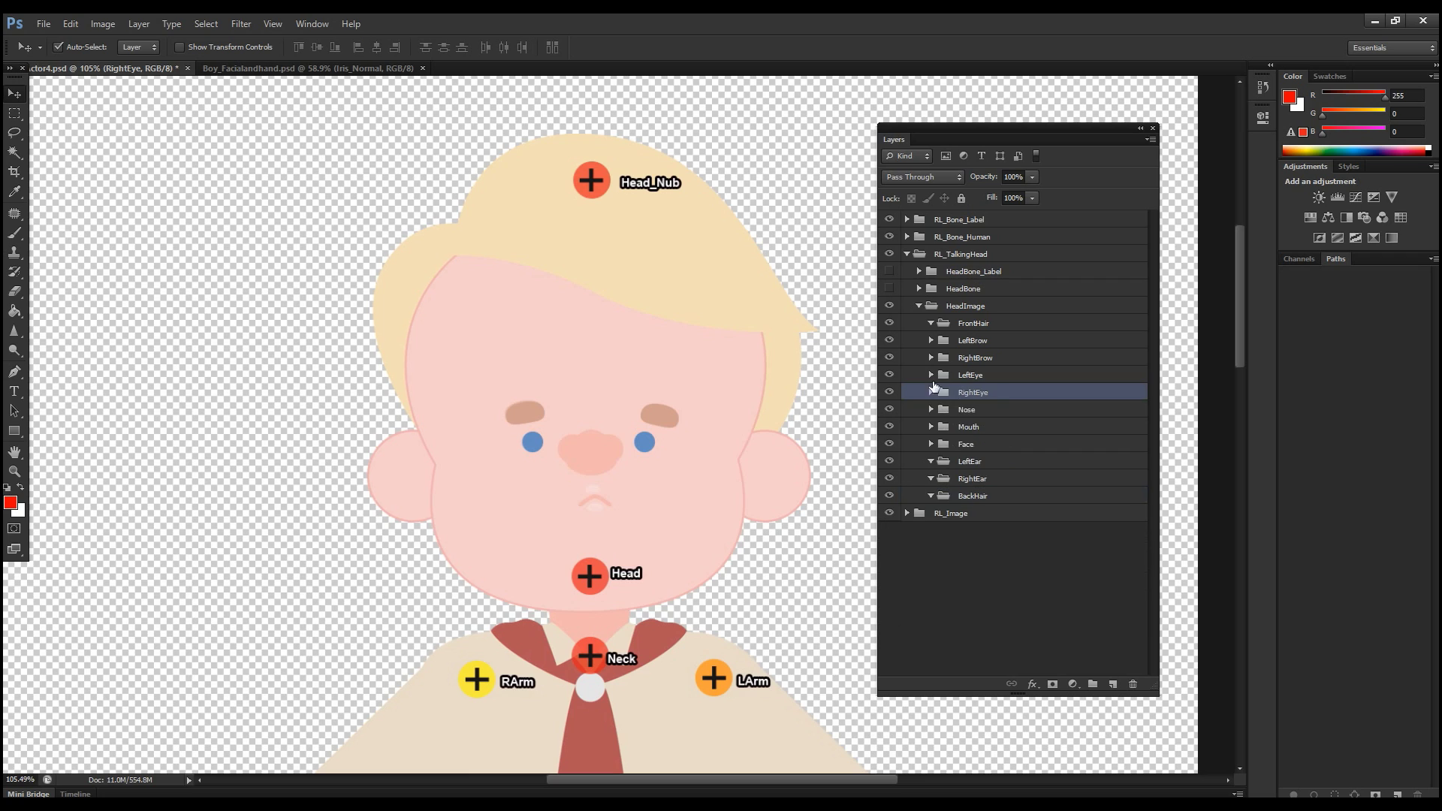
{"action": "left_click", "coordinate": [1061, 614]}
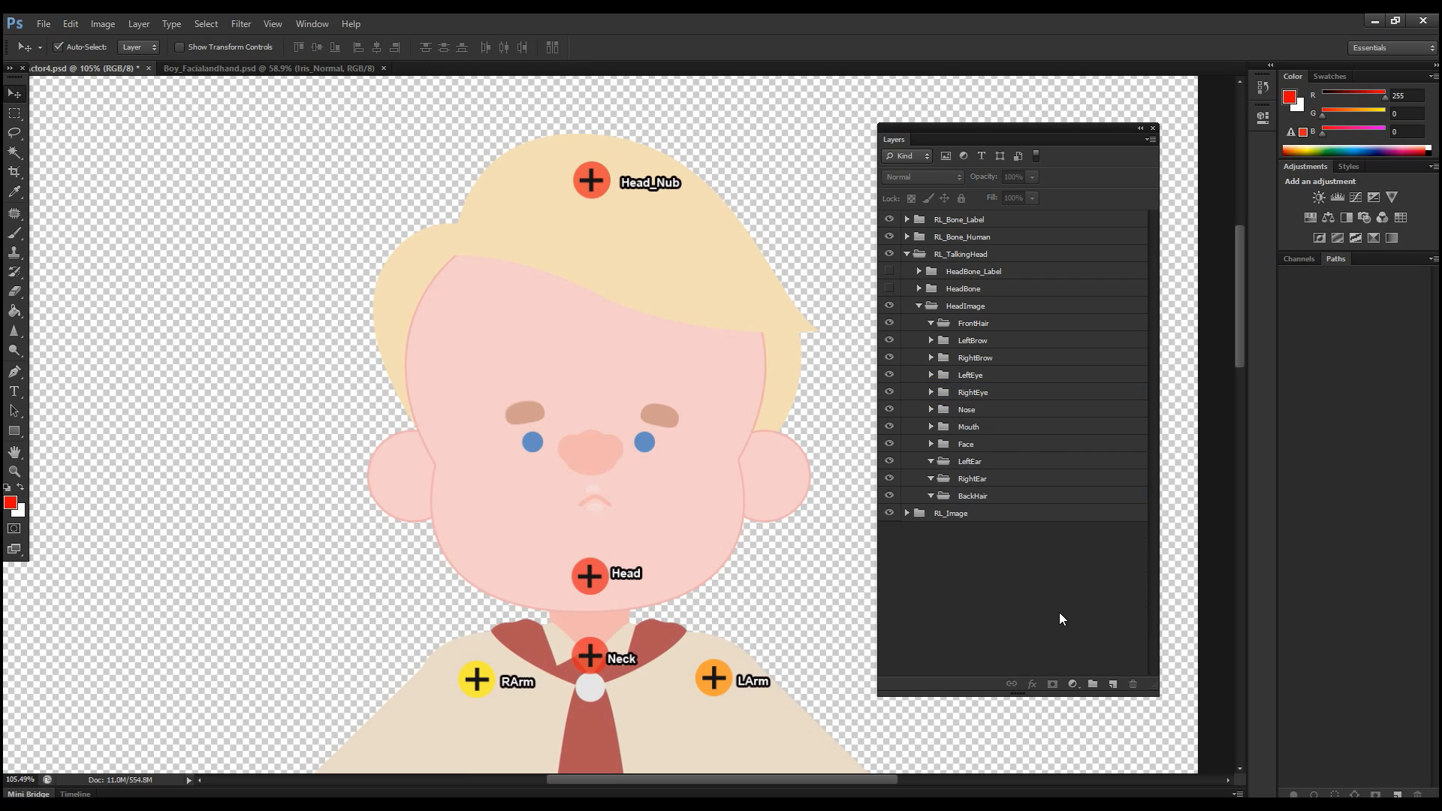
Copy the pink Nose layer from Boy_Facialandhand.psd into the Nose group's Normal folder
{"action": "left_click", "coordinate": [931, 410]}
{"action": "left_click", "coordinate": [981, 428]}
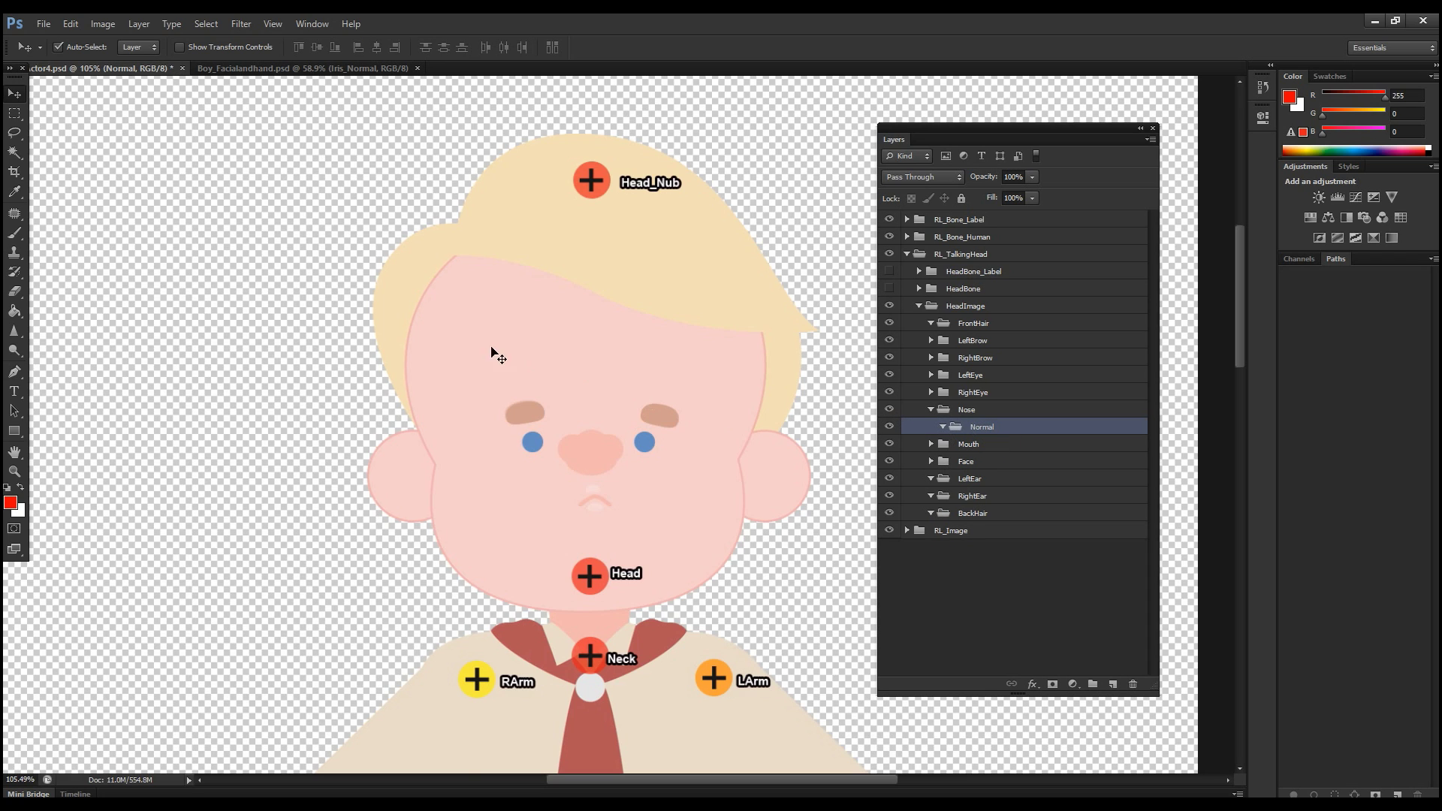
{"action": "left_click", "coordinate": [314, 69]}
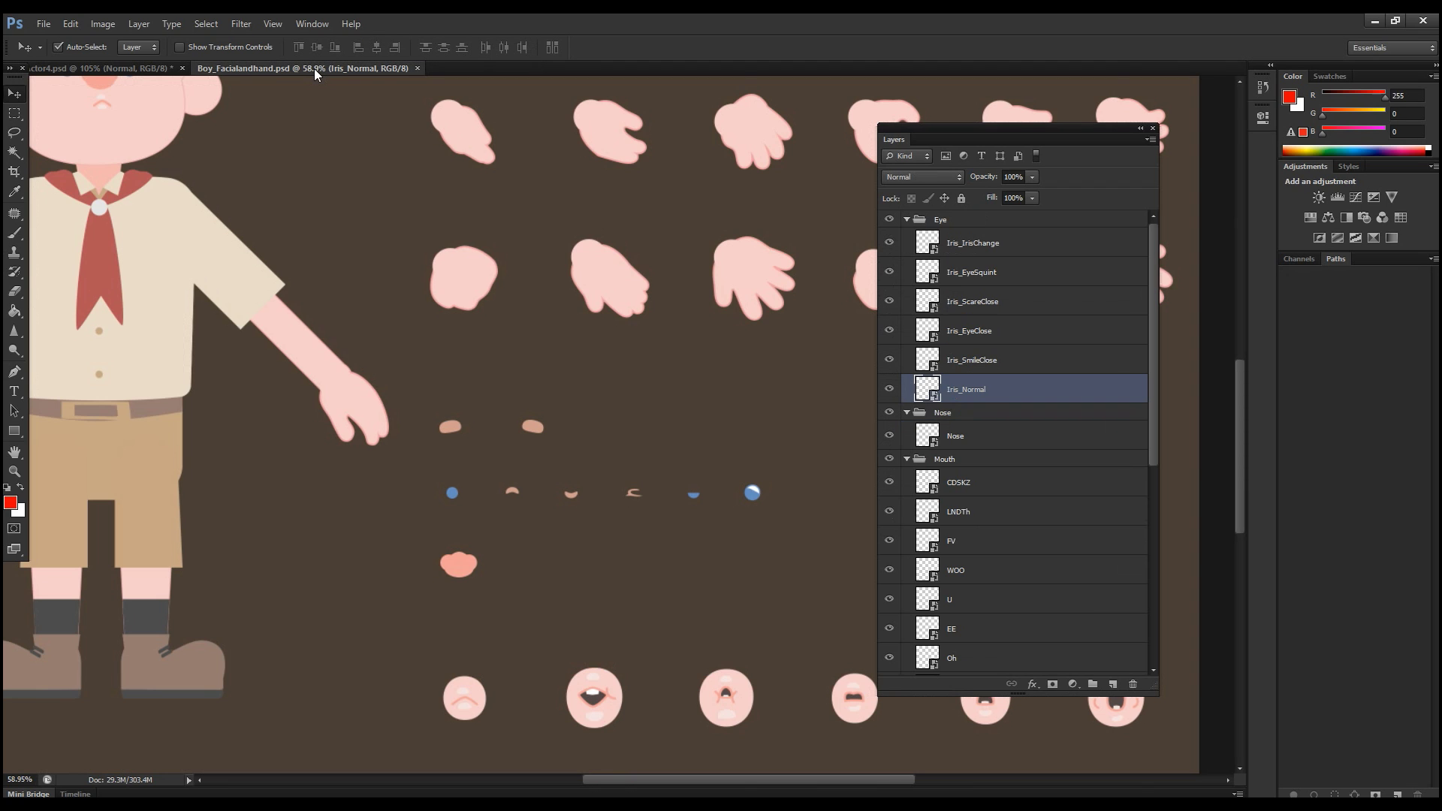
{"action": "left_click_drag", "start_coordinate": [424, 530], "coordinate": [598, 457]}
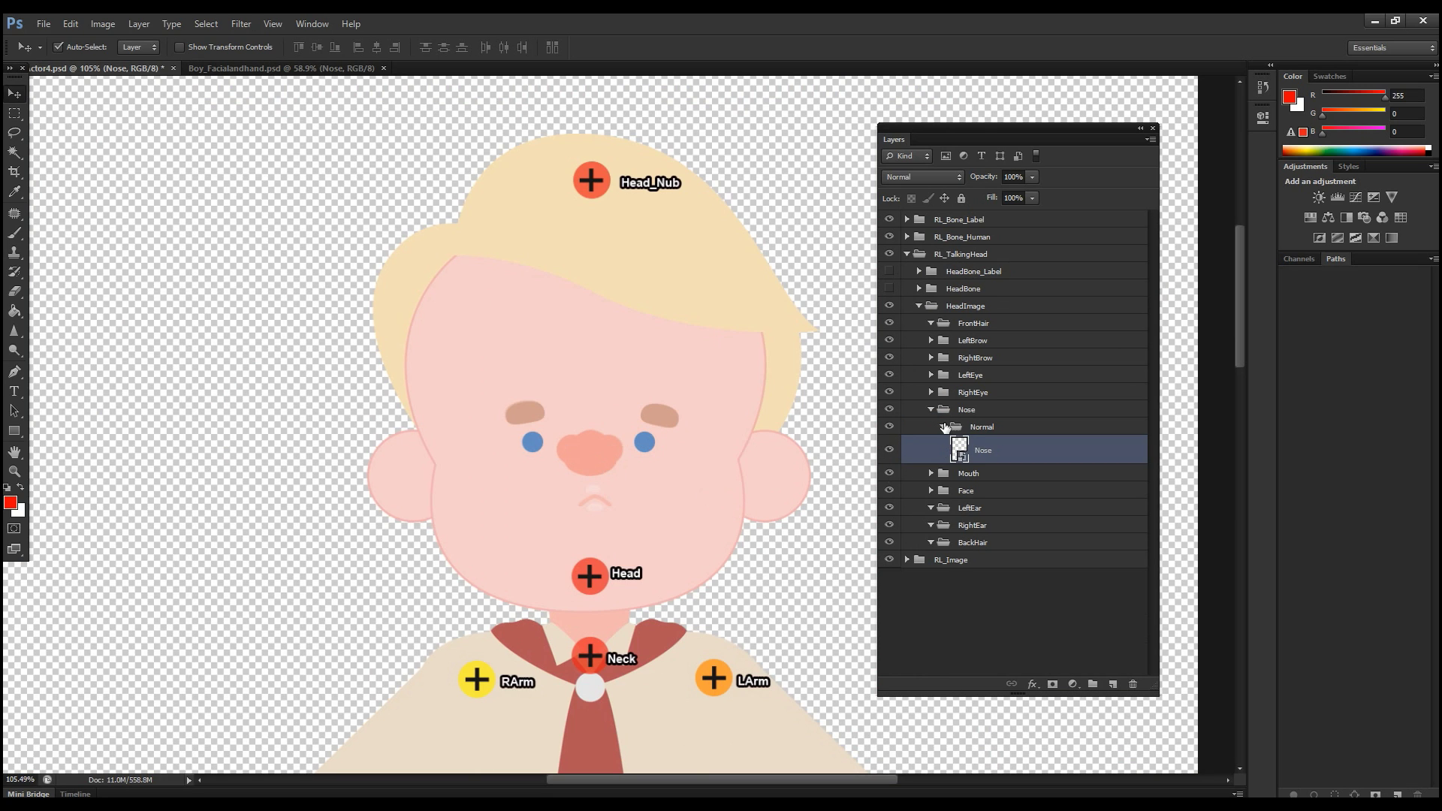
{"action": "left_click", "coordinate": [942, 428]}
{"action": "left_click", "coordinate": [930, 410]}
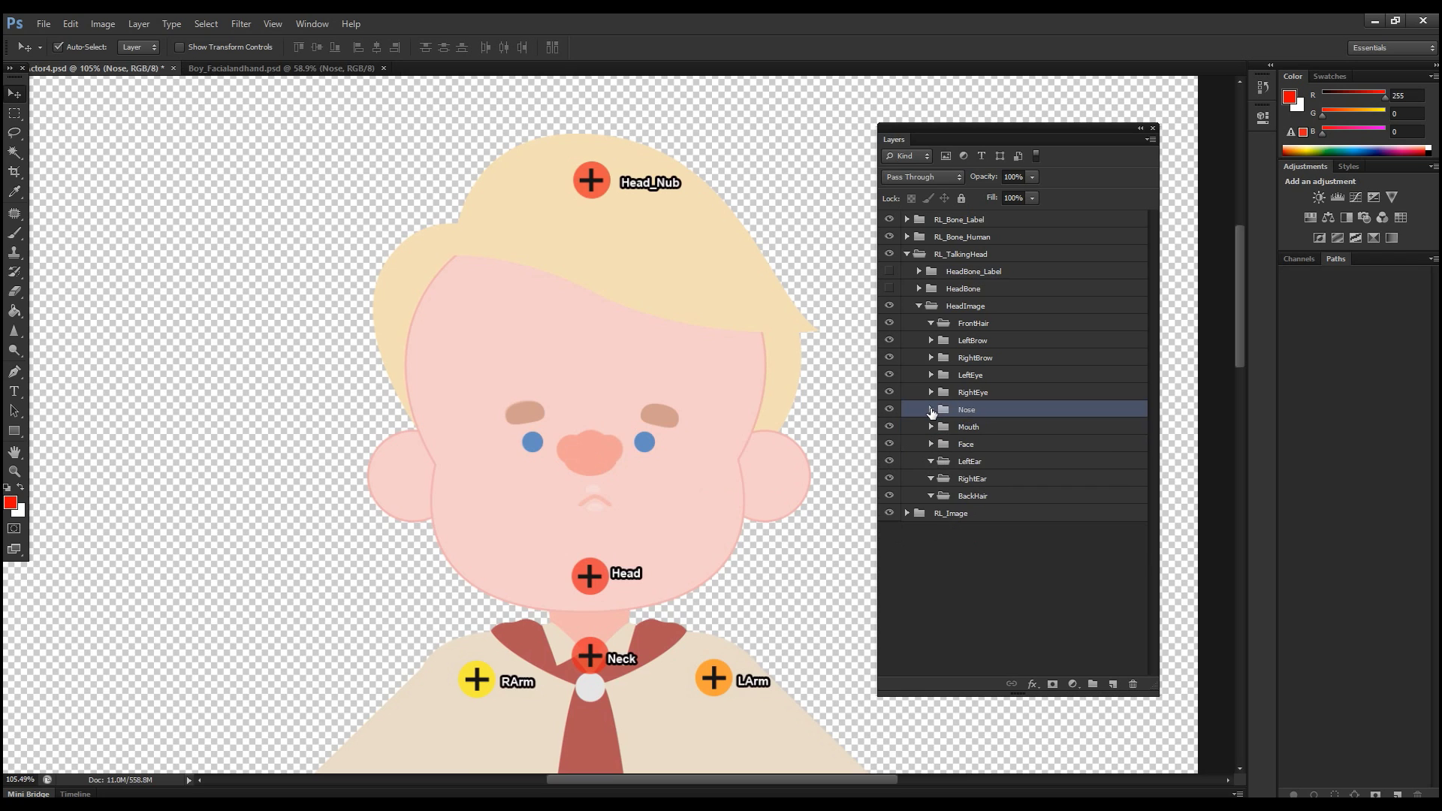
Copy the Normal mouth sprite from Boy_Facialandhand.psd into Mouth > Normal, below the boy's nose
{"action": "key", "text": "alt+bracketleft"}
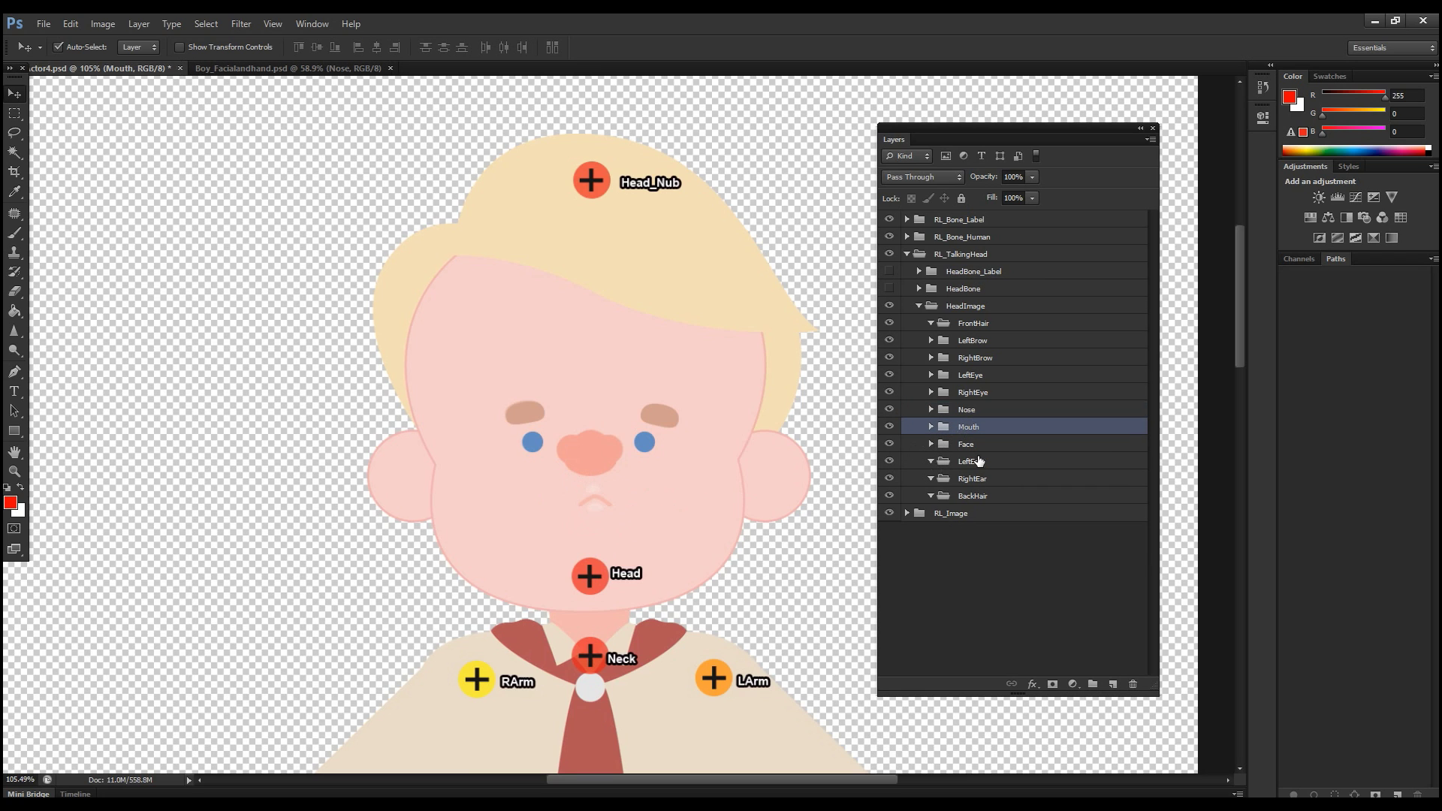
{"action": "left_click", "coordinate": [931, 428]}
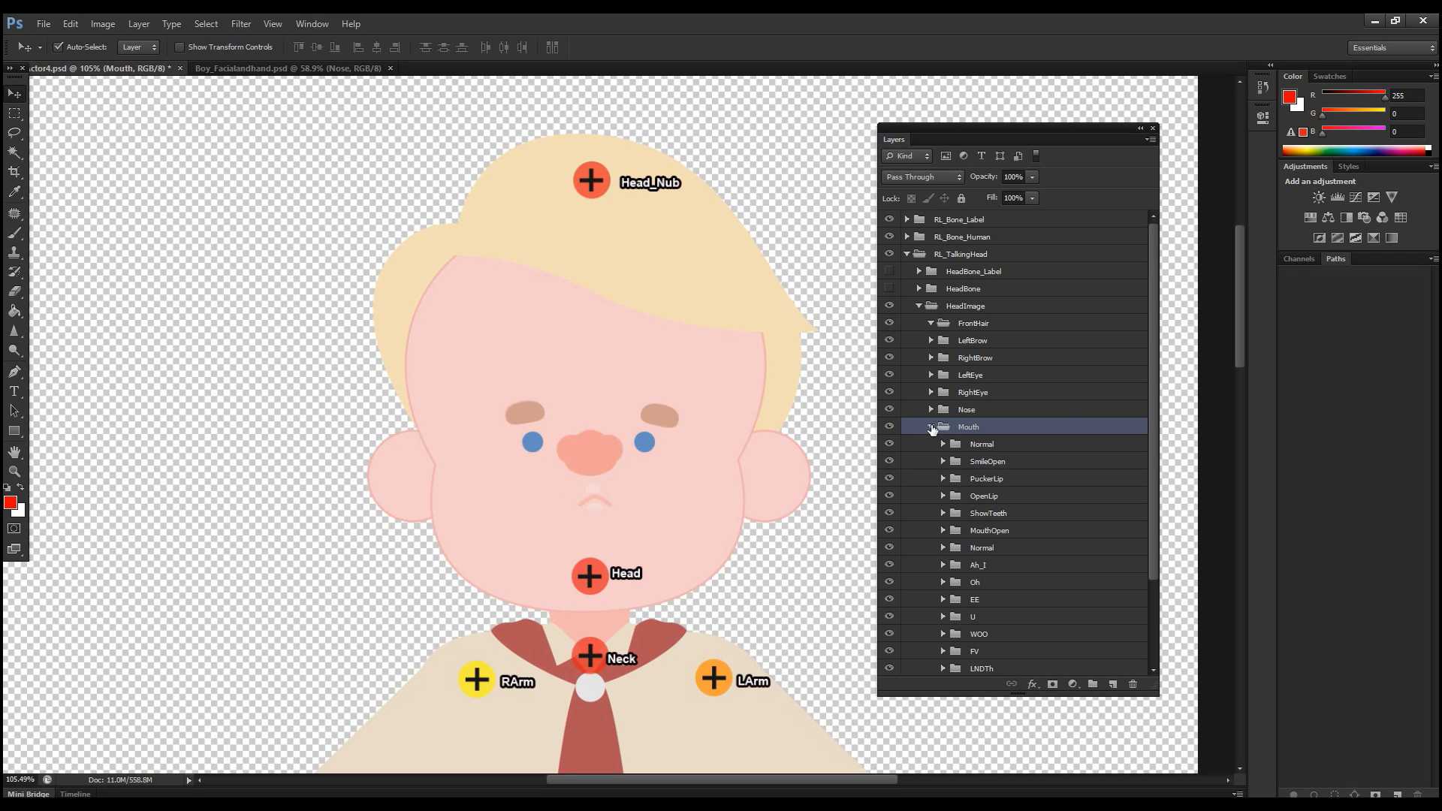
{"action": "left_click_drag", "start_coordinate": [1155, 388], "coordinate": [1152, 445]}
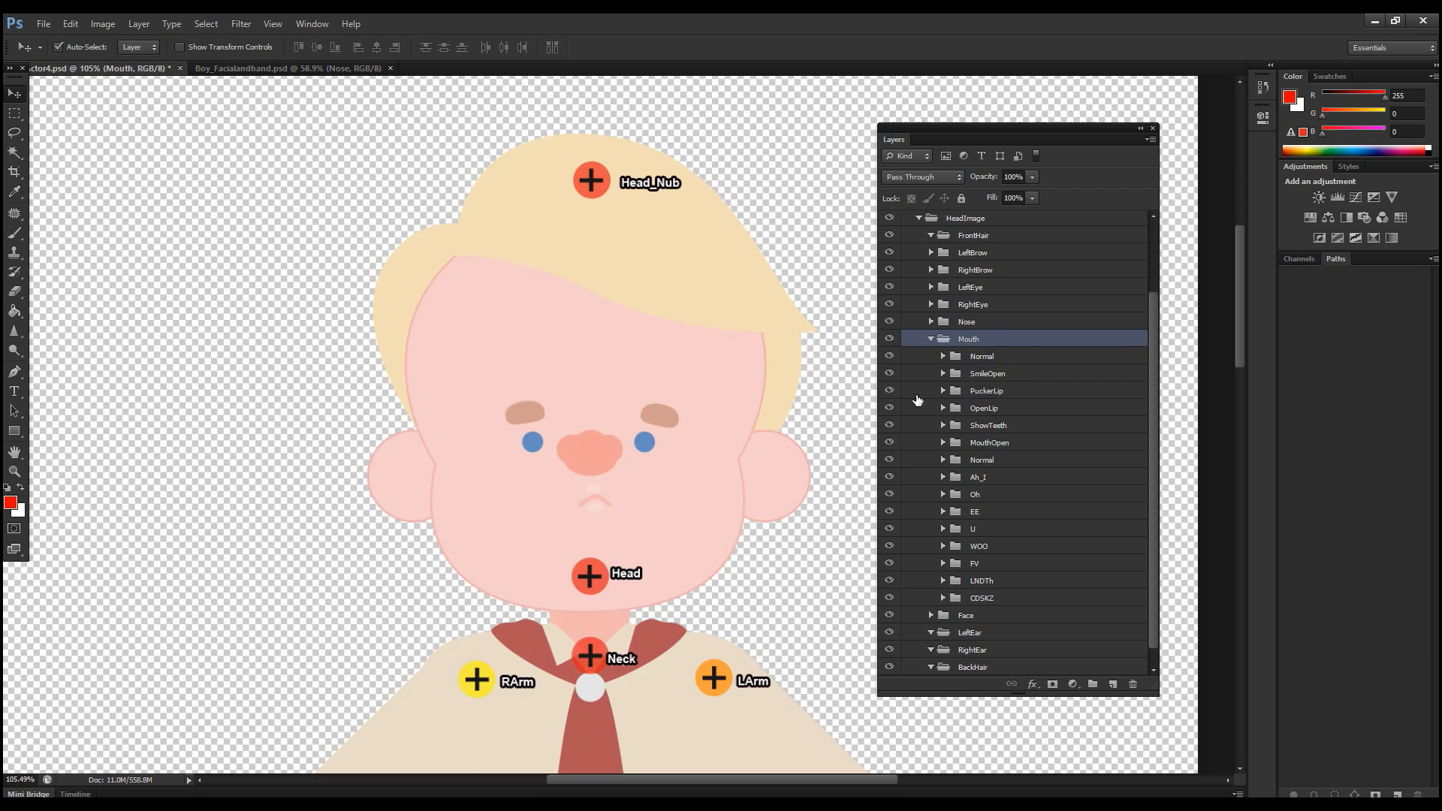
{"action": "left_click", "coordinate": [983, 356]}
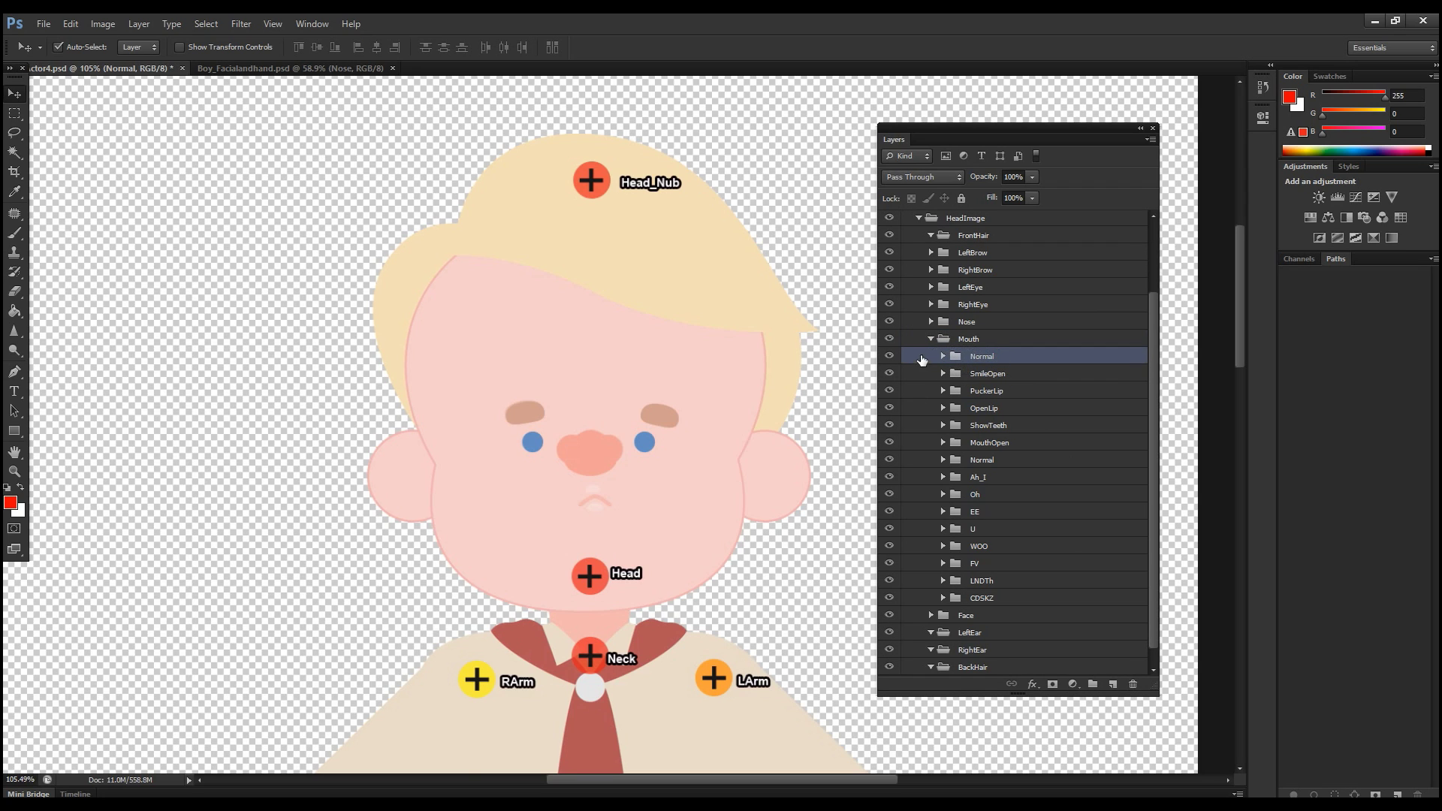
{"action": "left_click", "coordinate": [316, 69]}
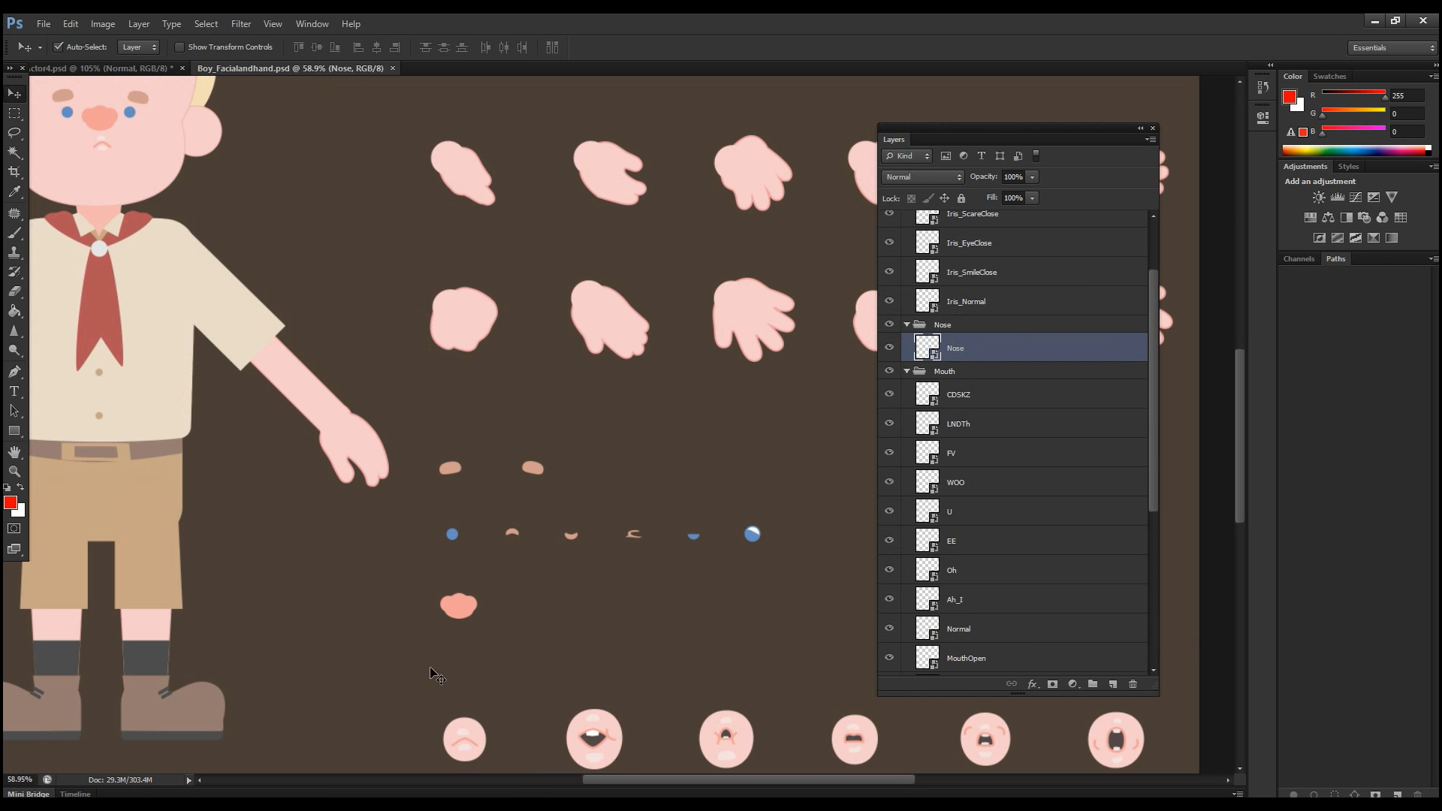
{"action": "left_click_drag", "start_coordinate": [483, 653], "coordinate": [589, 510]}
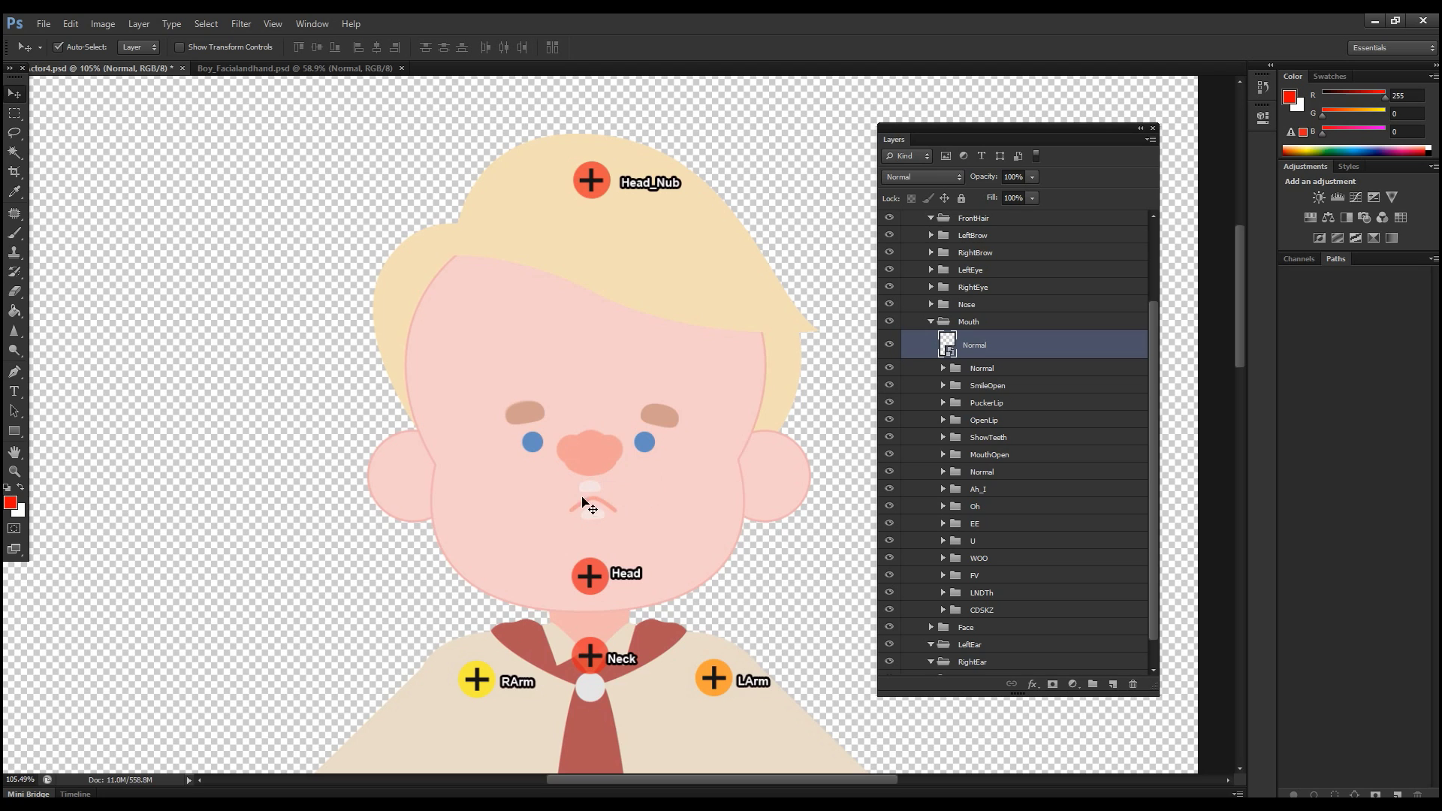
{"action": "left_click", "coordinate": [980, 368]}
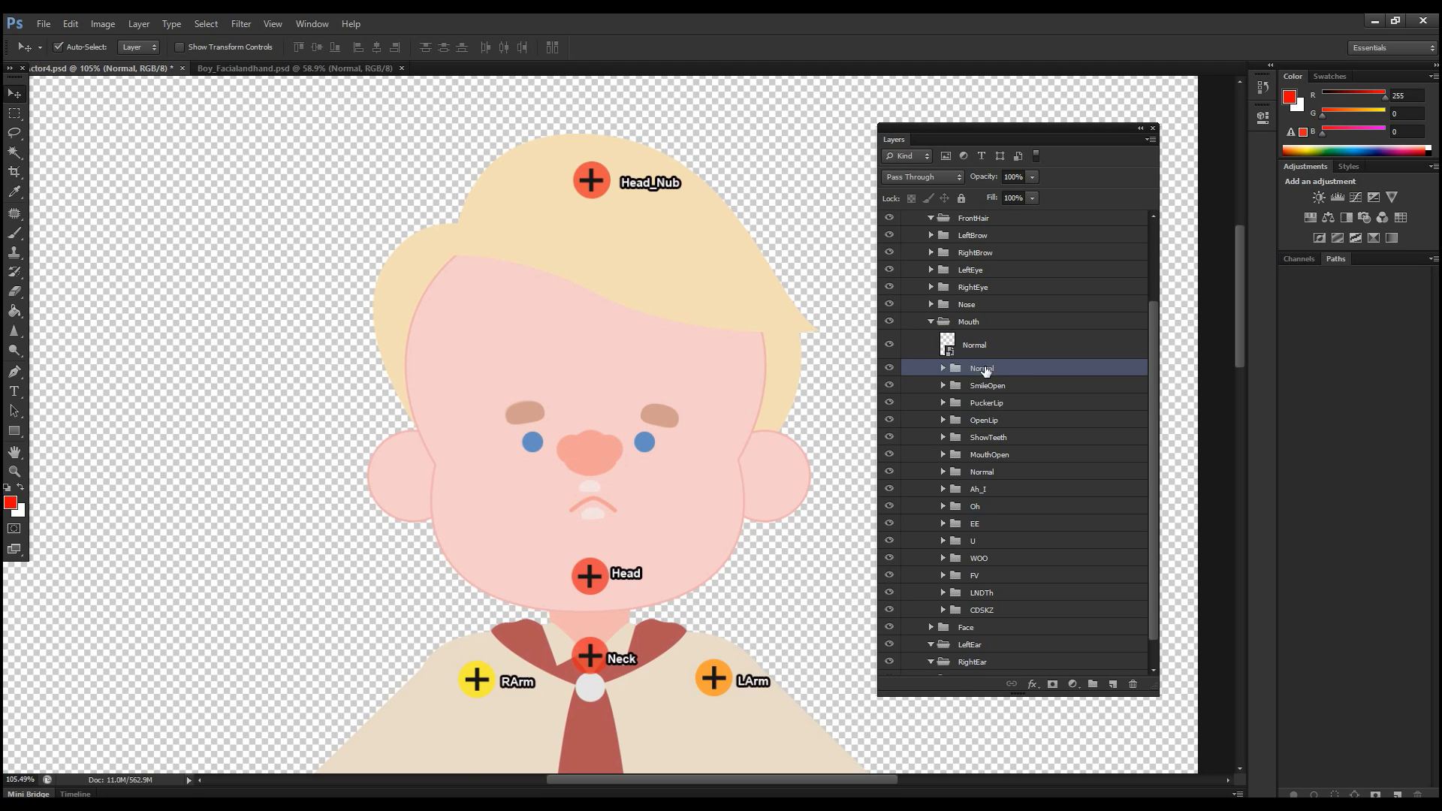
{"action": "left_click_drag", "start_coordinate": [984, 347], "coordinate": [993, 374]}
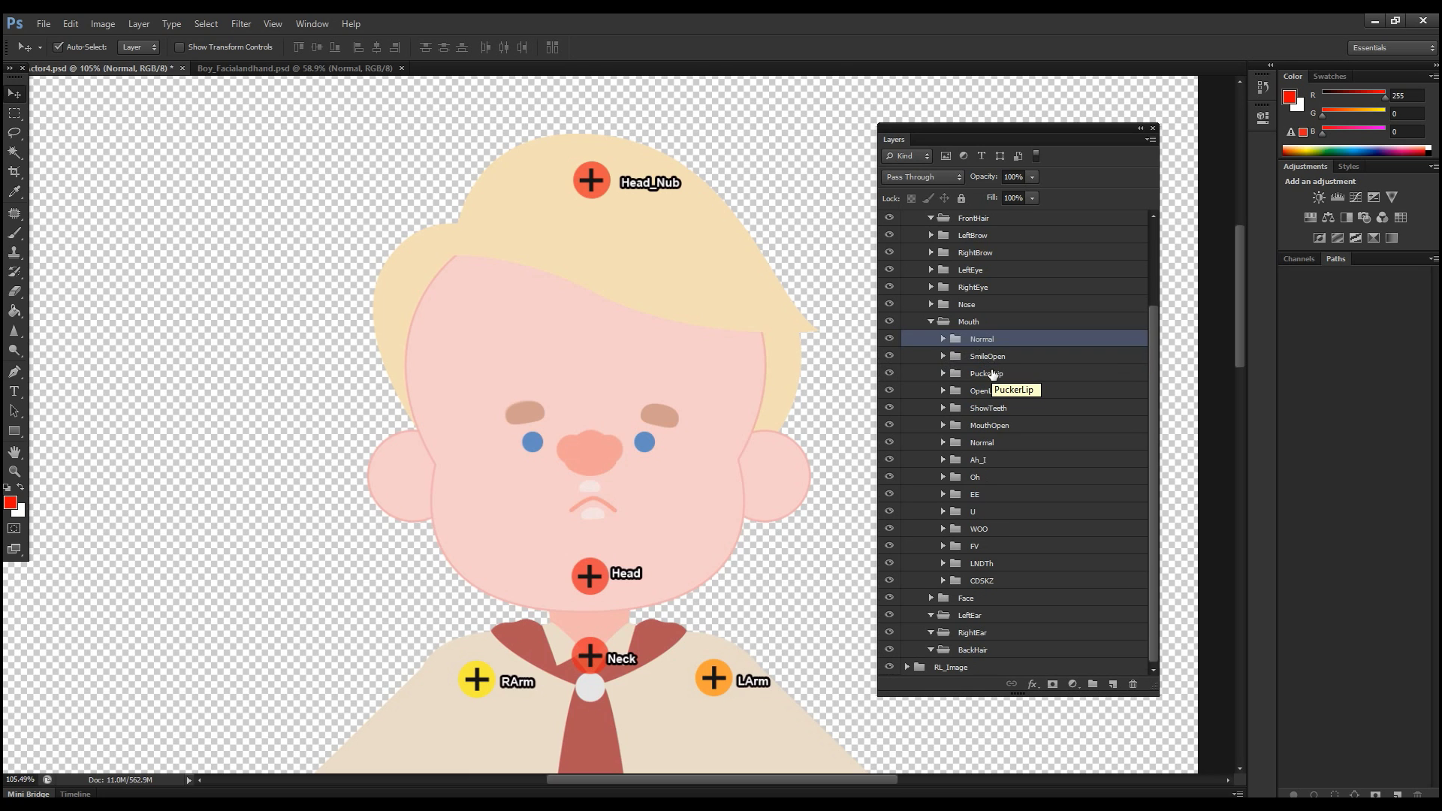
{"action": "left_click", "coordinate": [931, 323]}
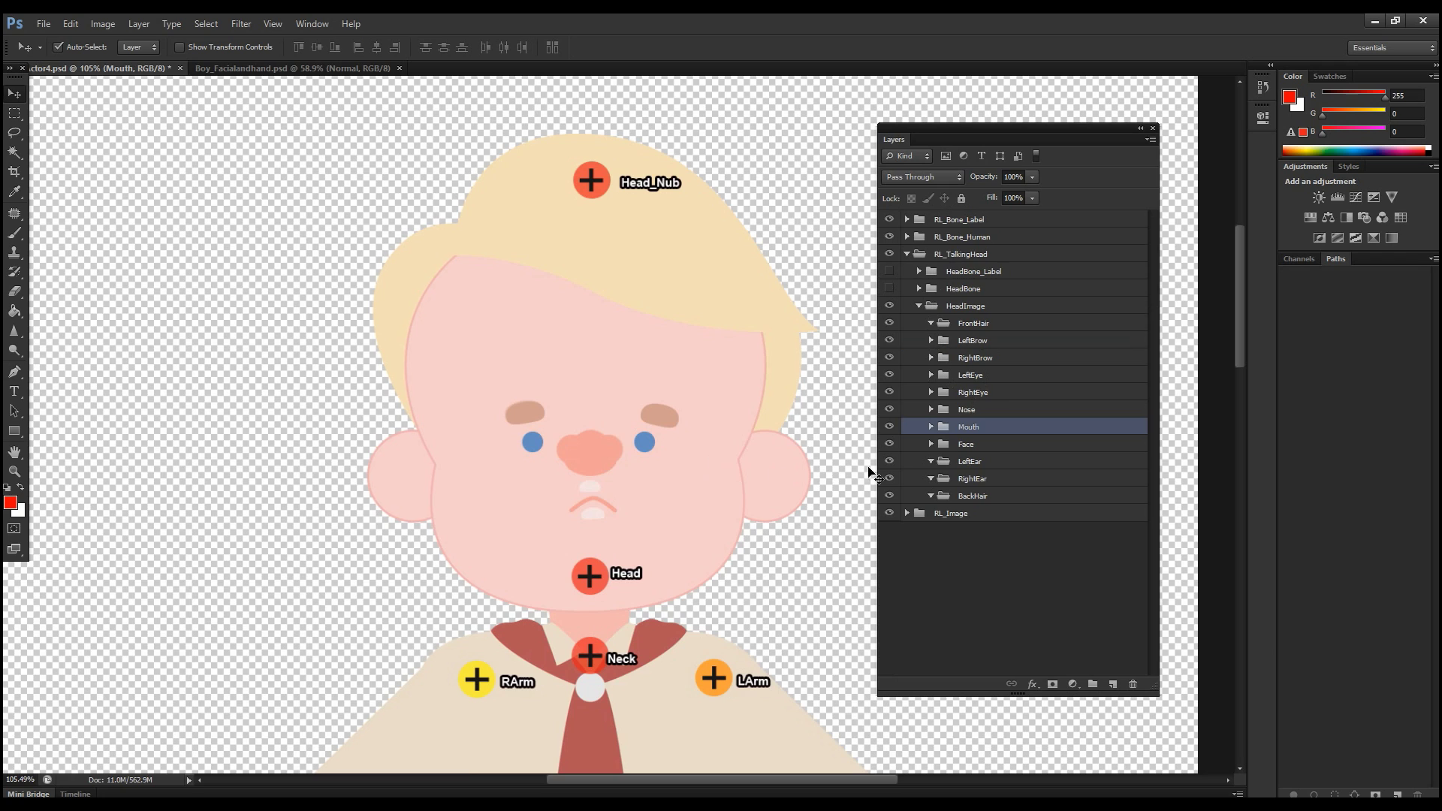
In the expanded Face group, drag the Face layer below the Head layer
{"action": "left_click", "coordinate": [932, 444]}
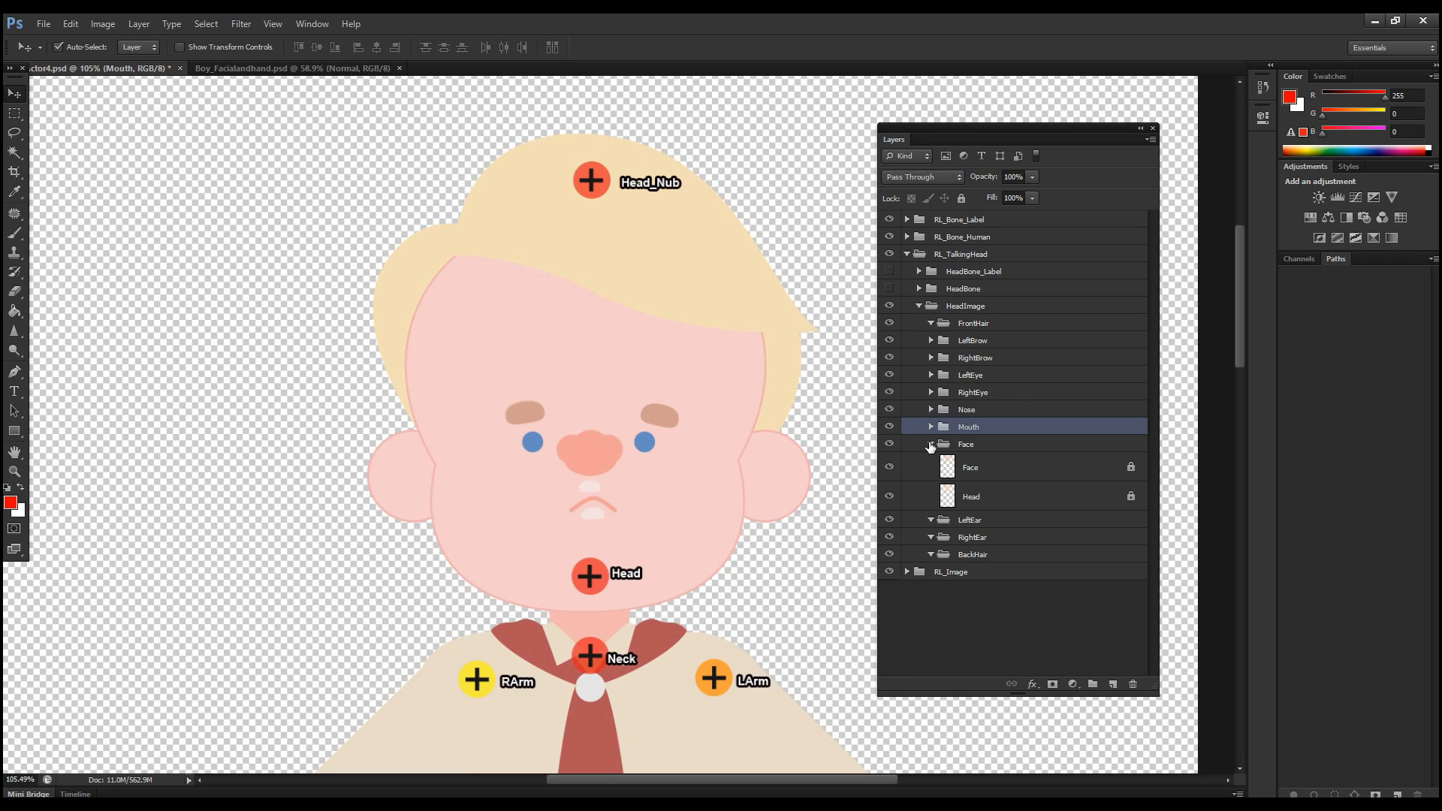
{"action": "left_click", "coordinate": [967, 473]}
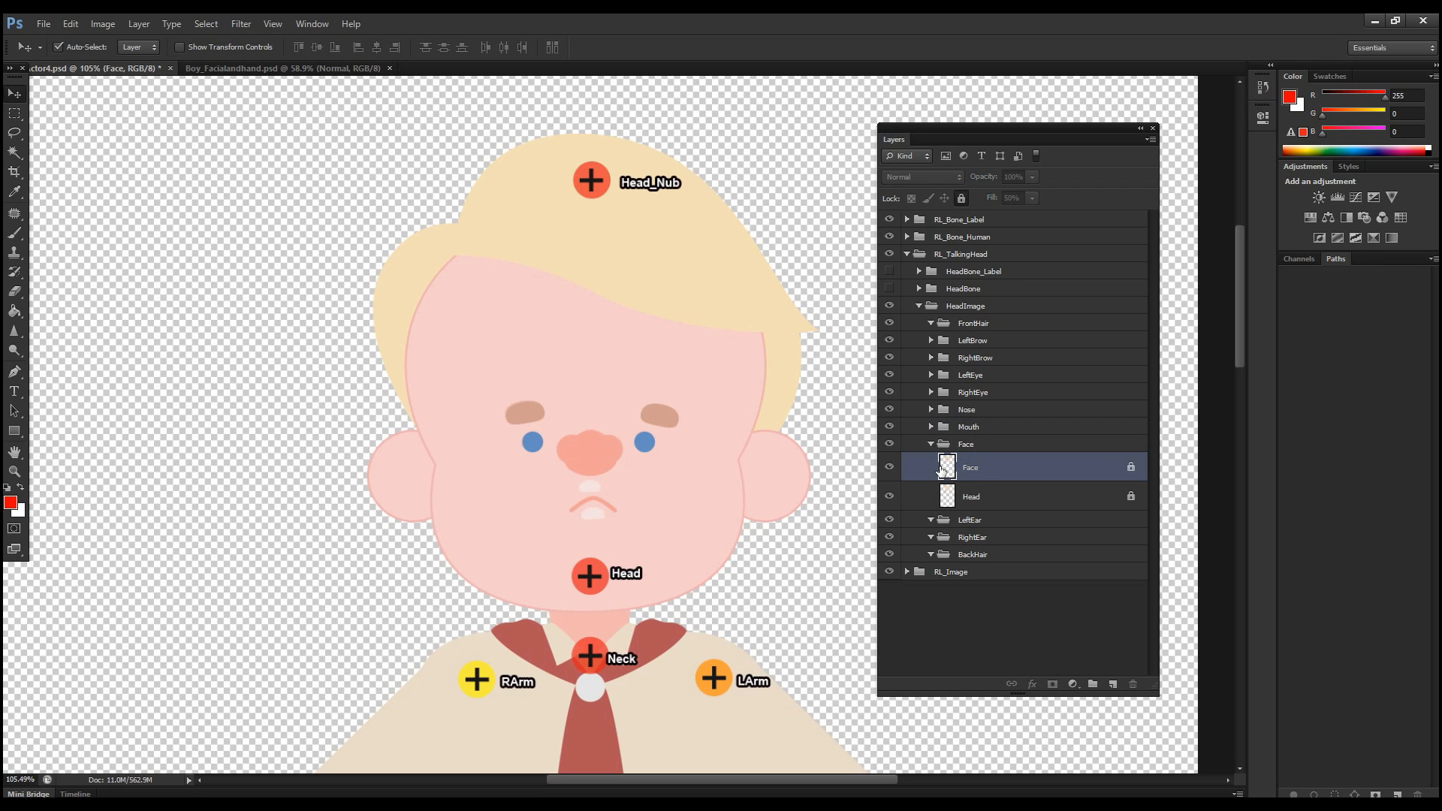
{"action": "left_click_drag", "start_coordinate": [948, 465], "coordinate": [955, 504]}
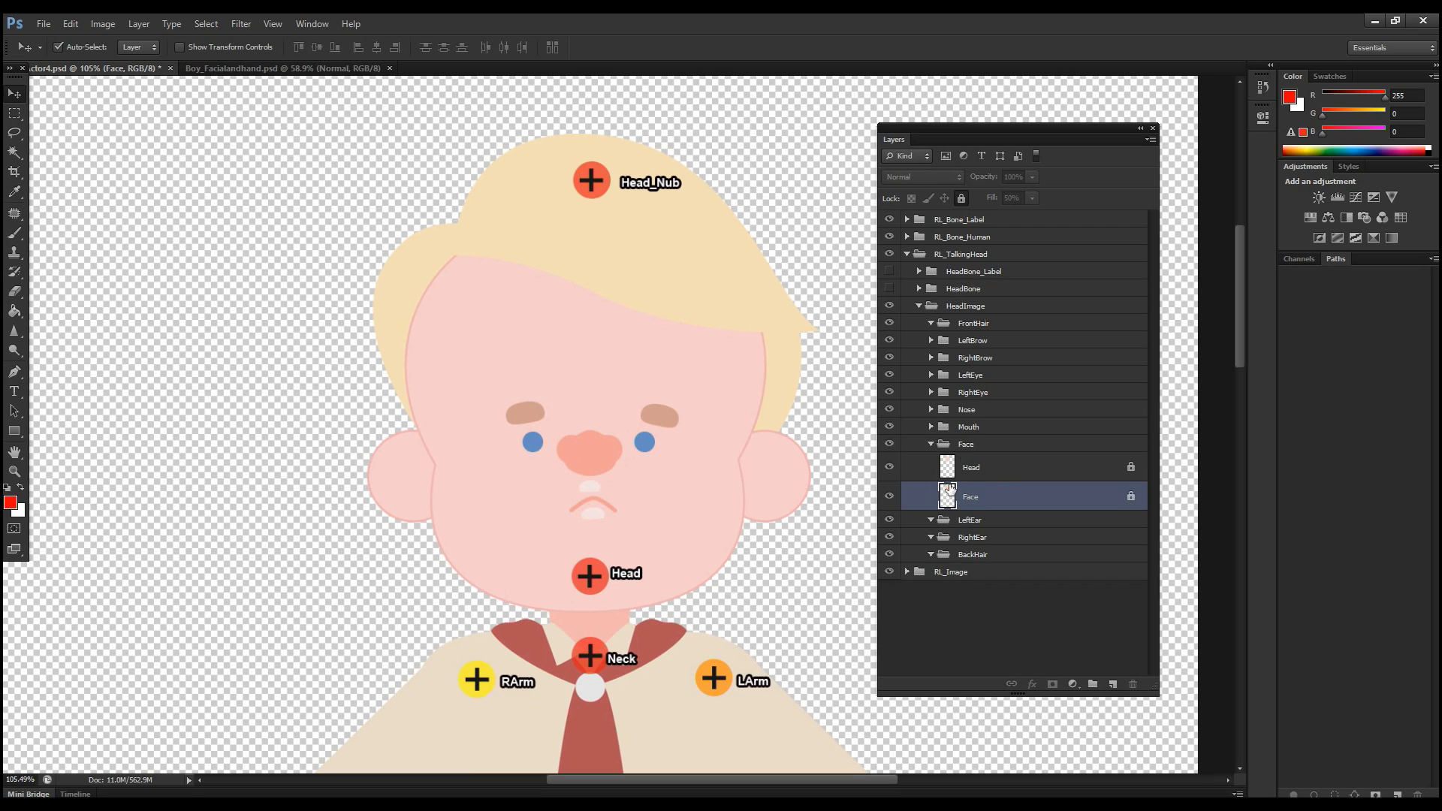
Save As PSDActor5.psd in the combine folder, keeping Maximize Compatibility checked
{"action": "left_click", "coordinate": [43, 21]}
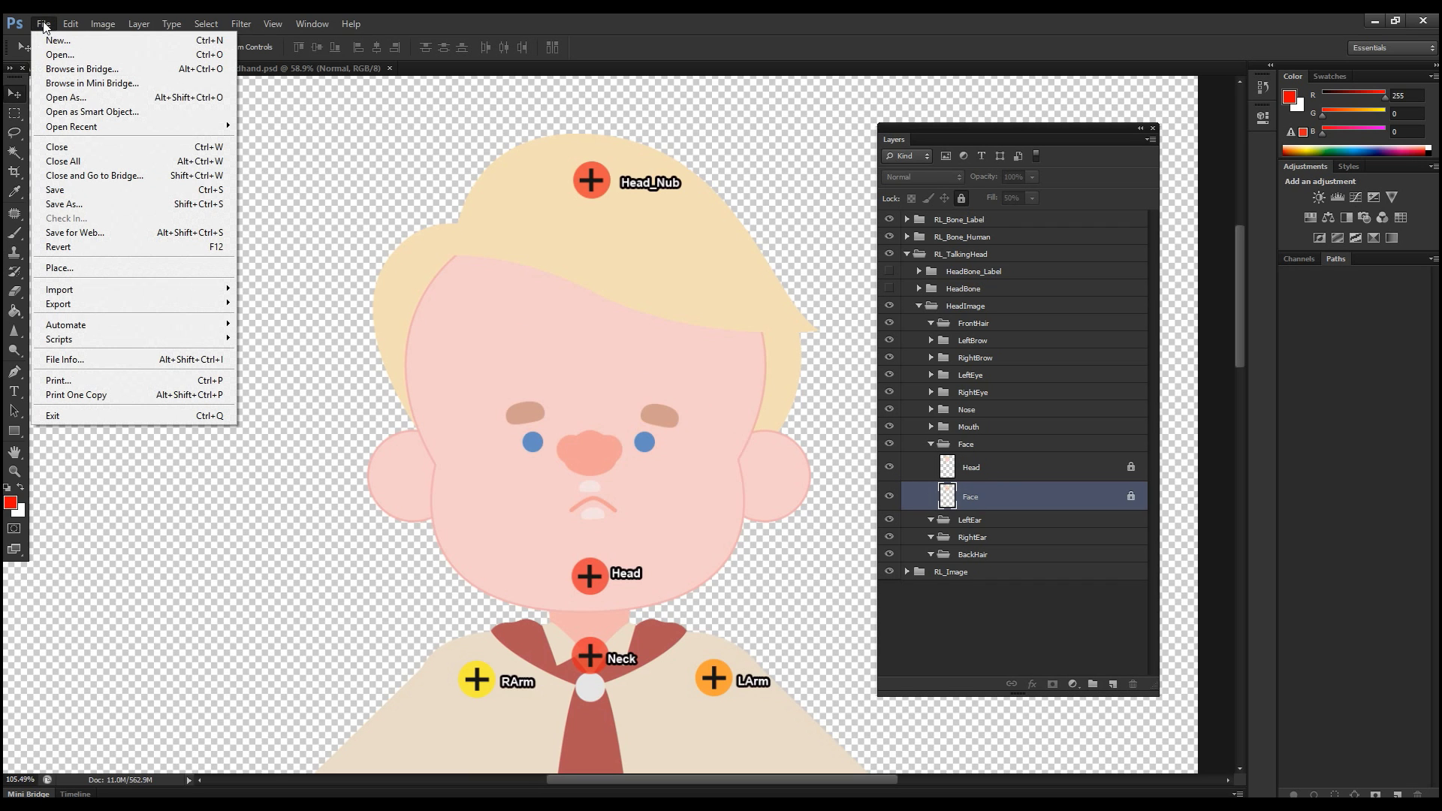
{"action": "left_click", "coordinate": [73, 204]}
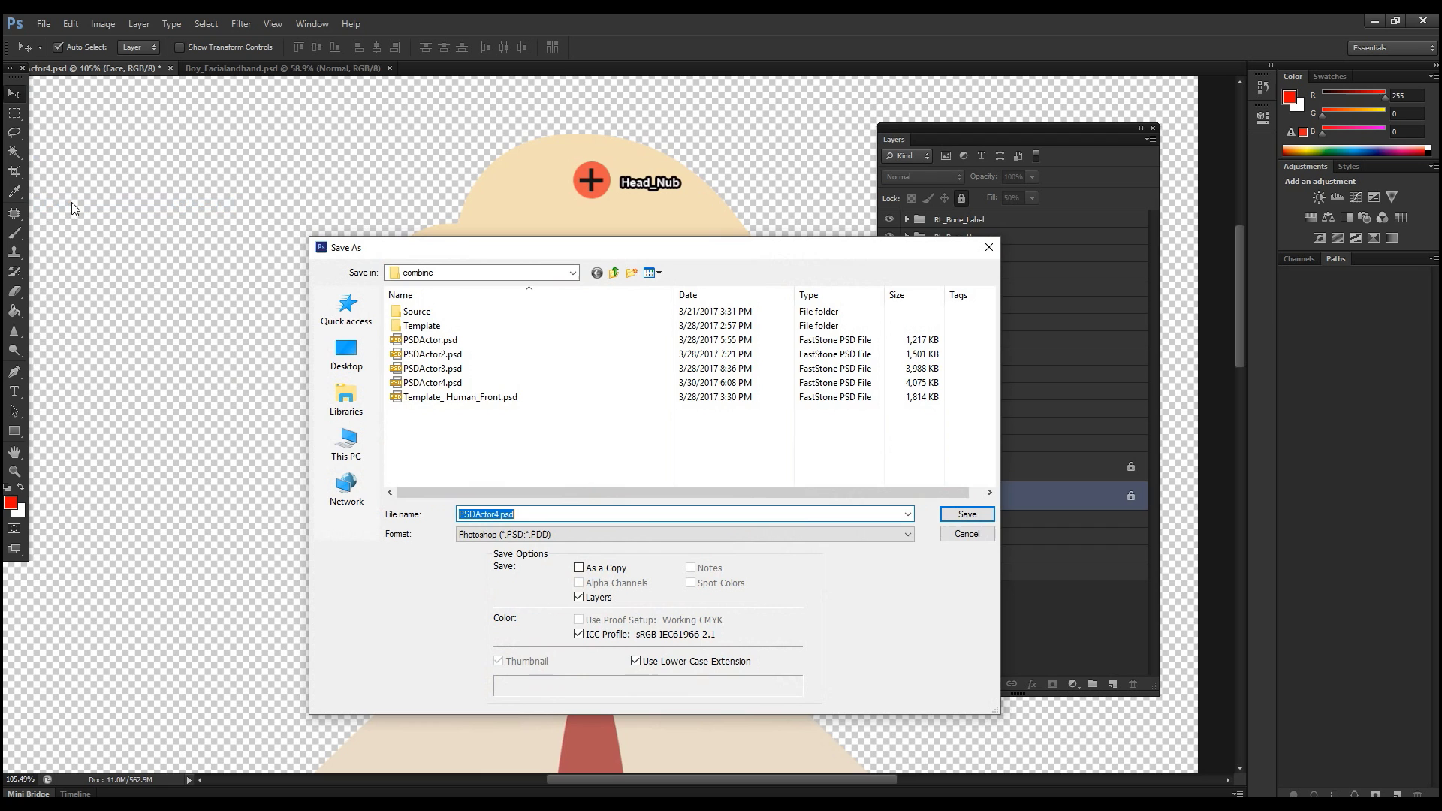
{"action": "left_click", "coordinate": [511, 514]}
{"action": "type", "text": "5"}
{"action": "key", "text": "Return"}
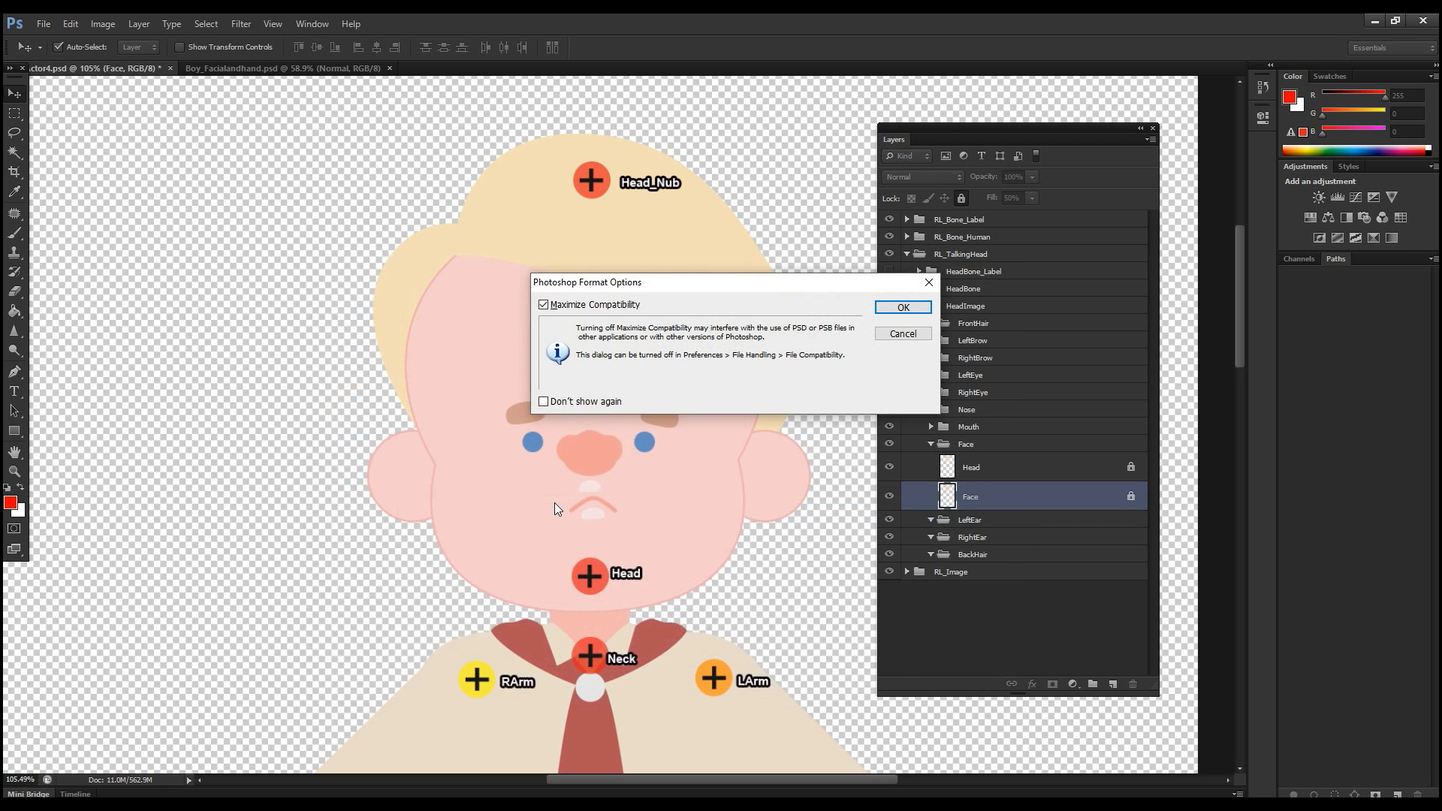
{"action": "left_click", "coordinate": [903, 308]}
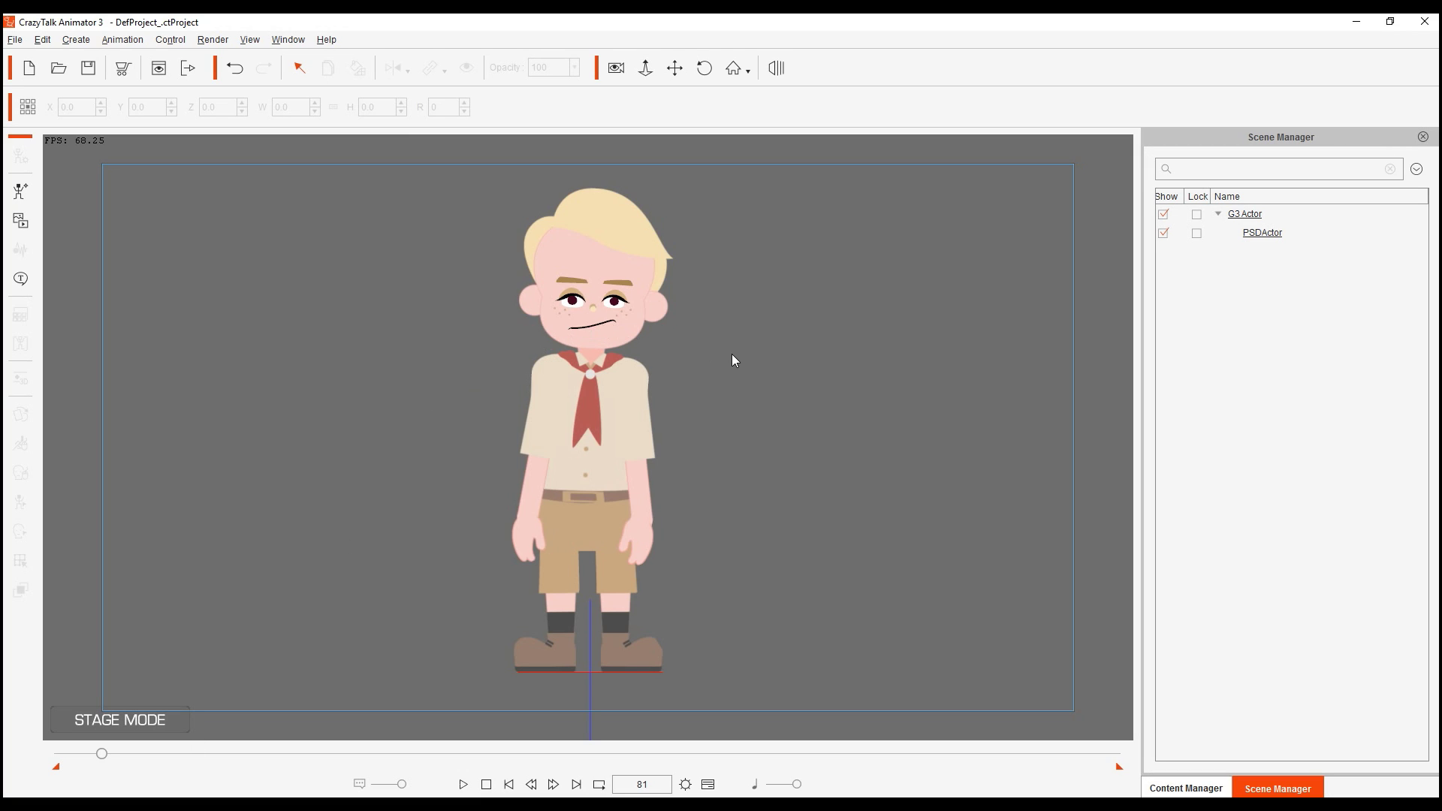
Open the boy in Composer Mode and import PSDActor5.psd as a Full Actor
{"action": "left_click", "coordinate": [637, 280]}
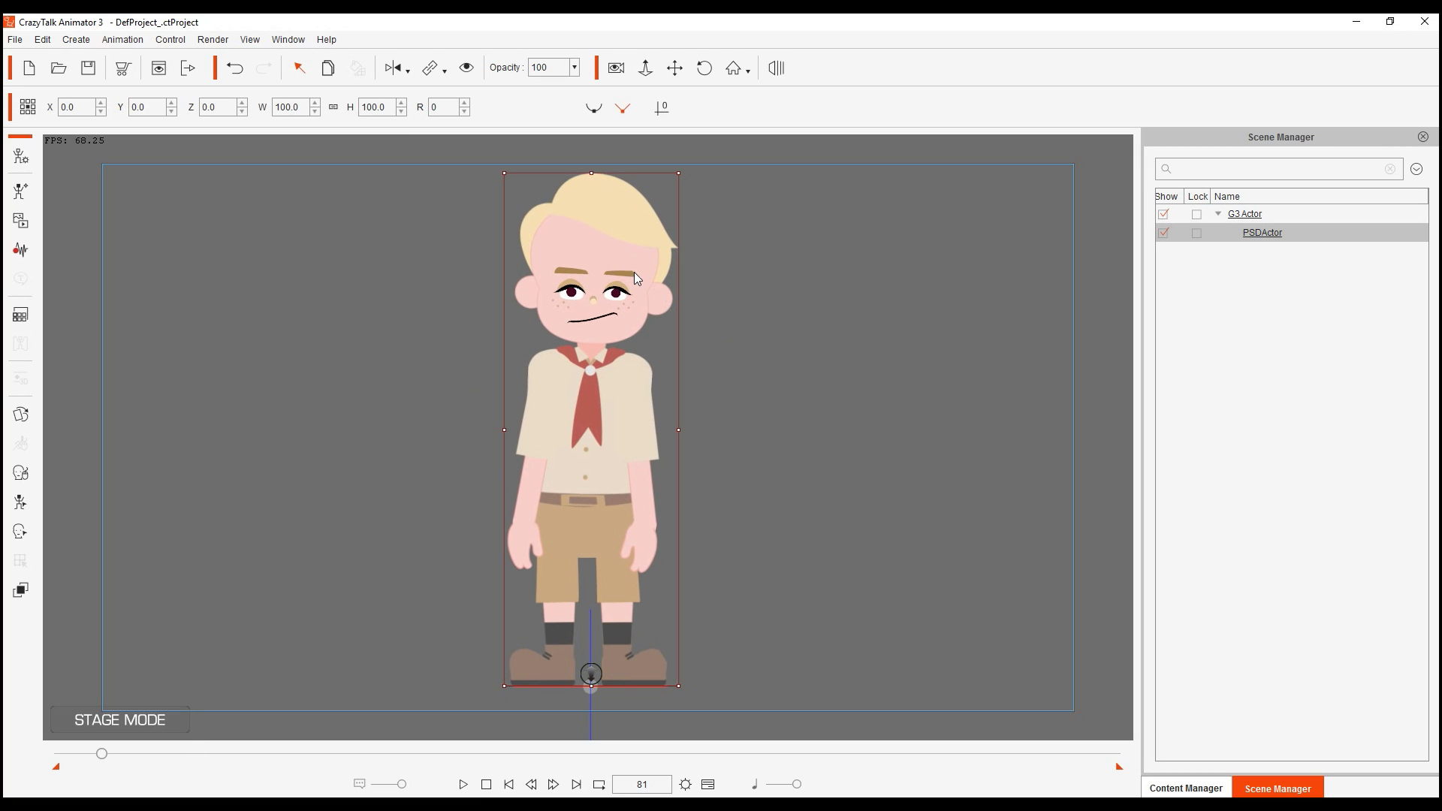
{"action": "left_click", "coordinate": [11, 157]}
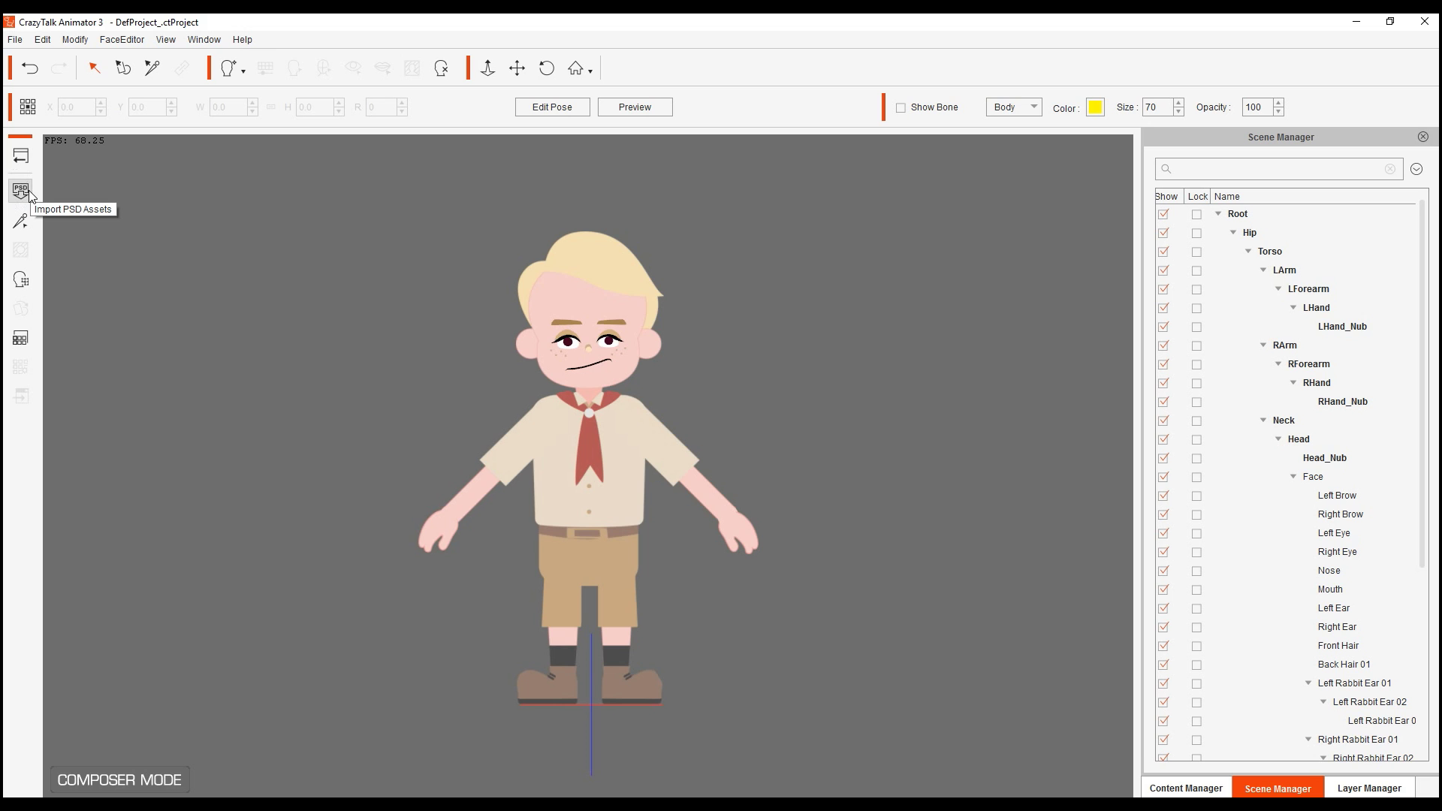
{"action": "left_click", "coordinate": [29, 193]}
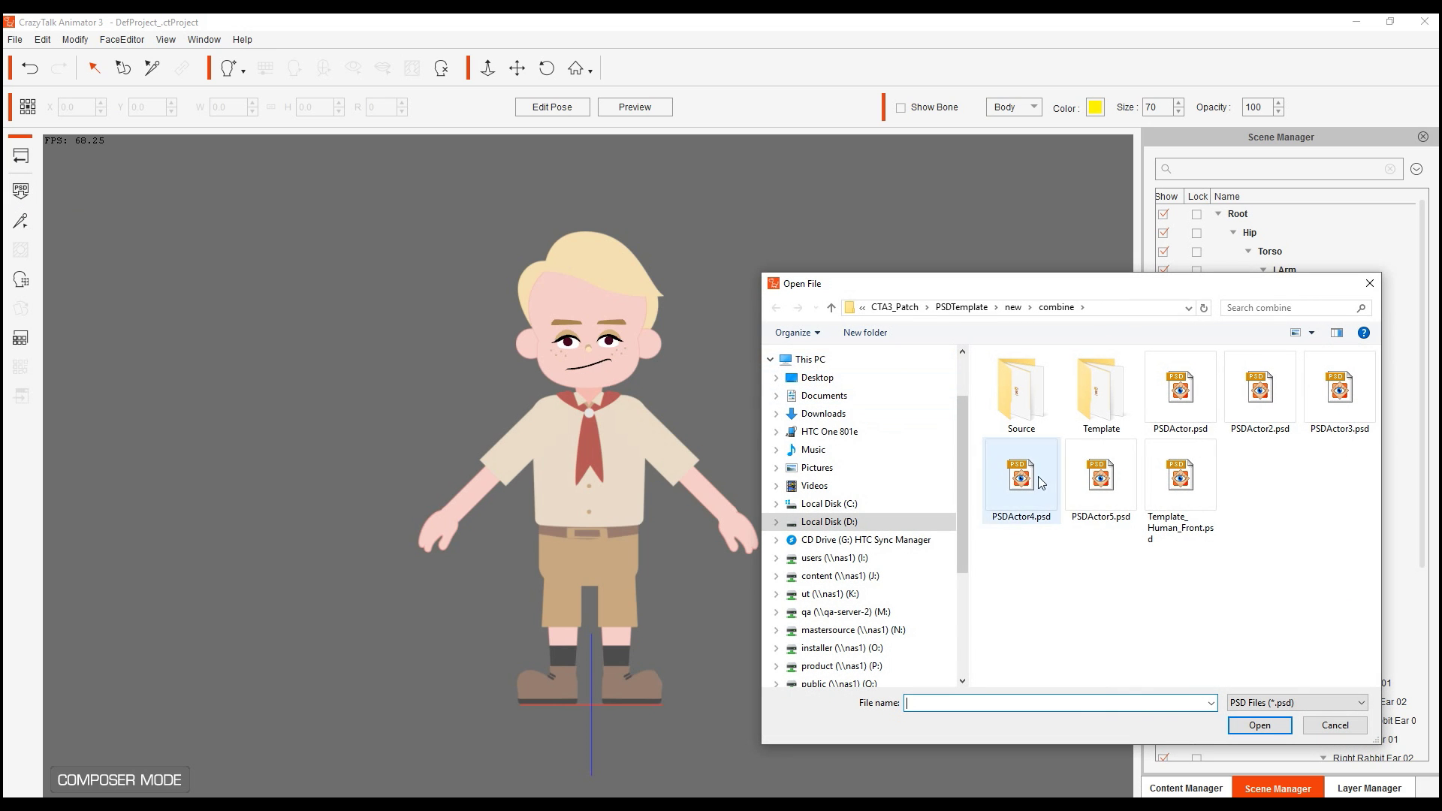
{"action": "double_click", "coordinate": [1093, 494]}
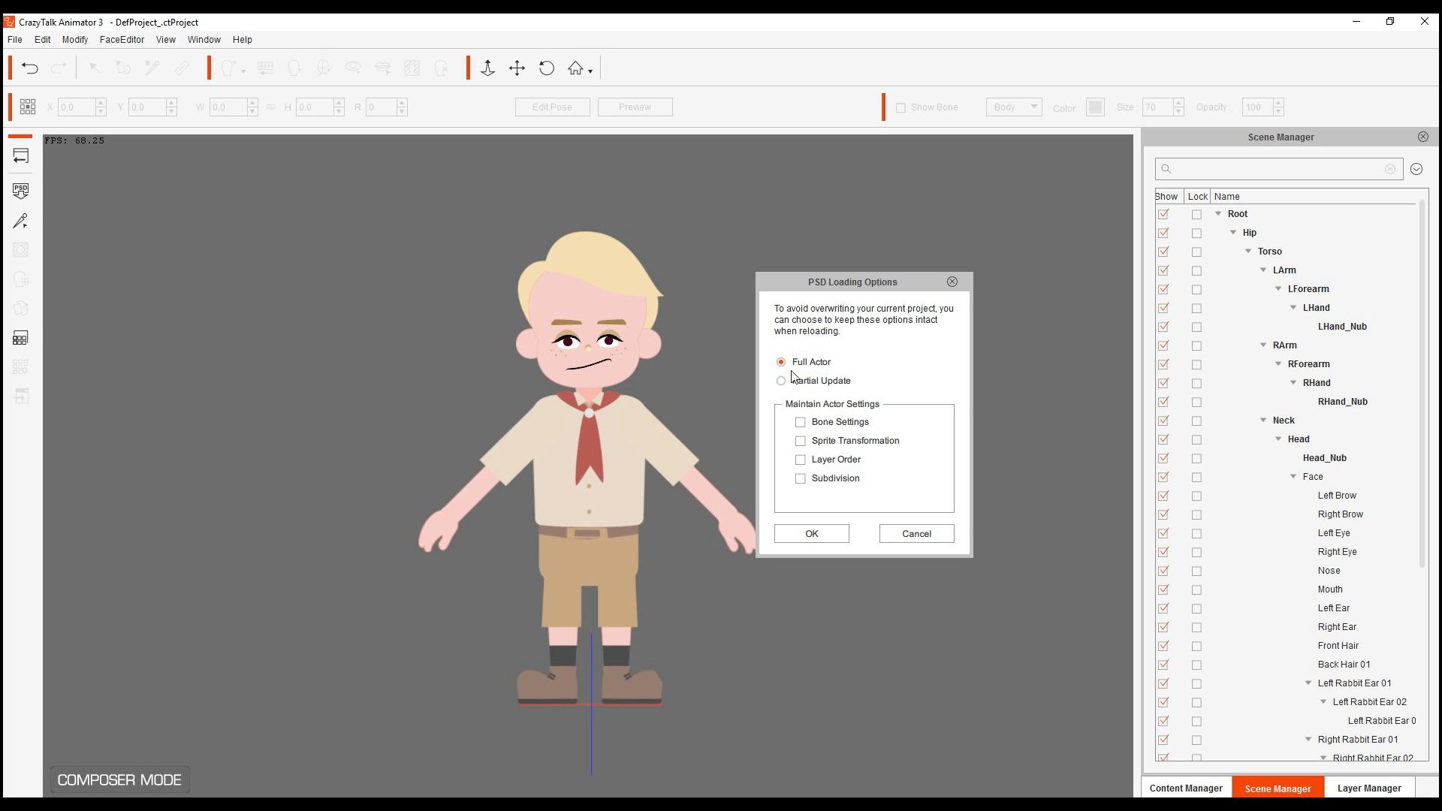
{"action": "left_click", "coordinate": [822, 537]}
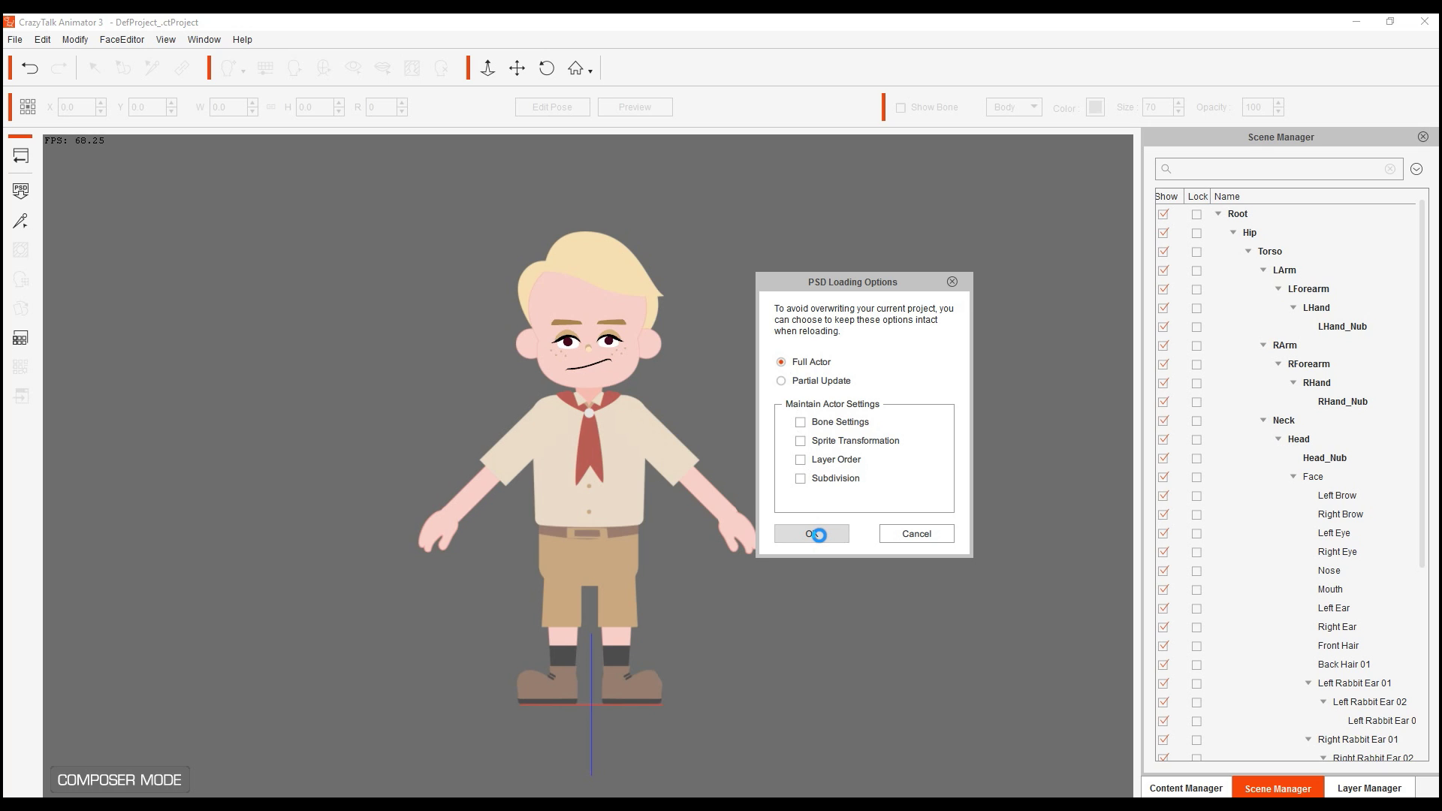
{"action": "left_click", "coordinate": [711, 416]}
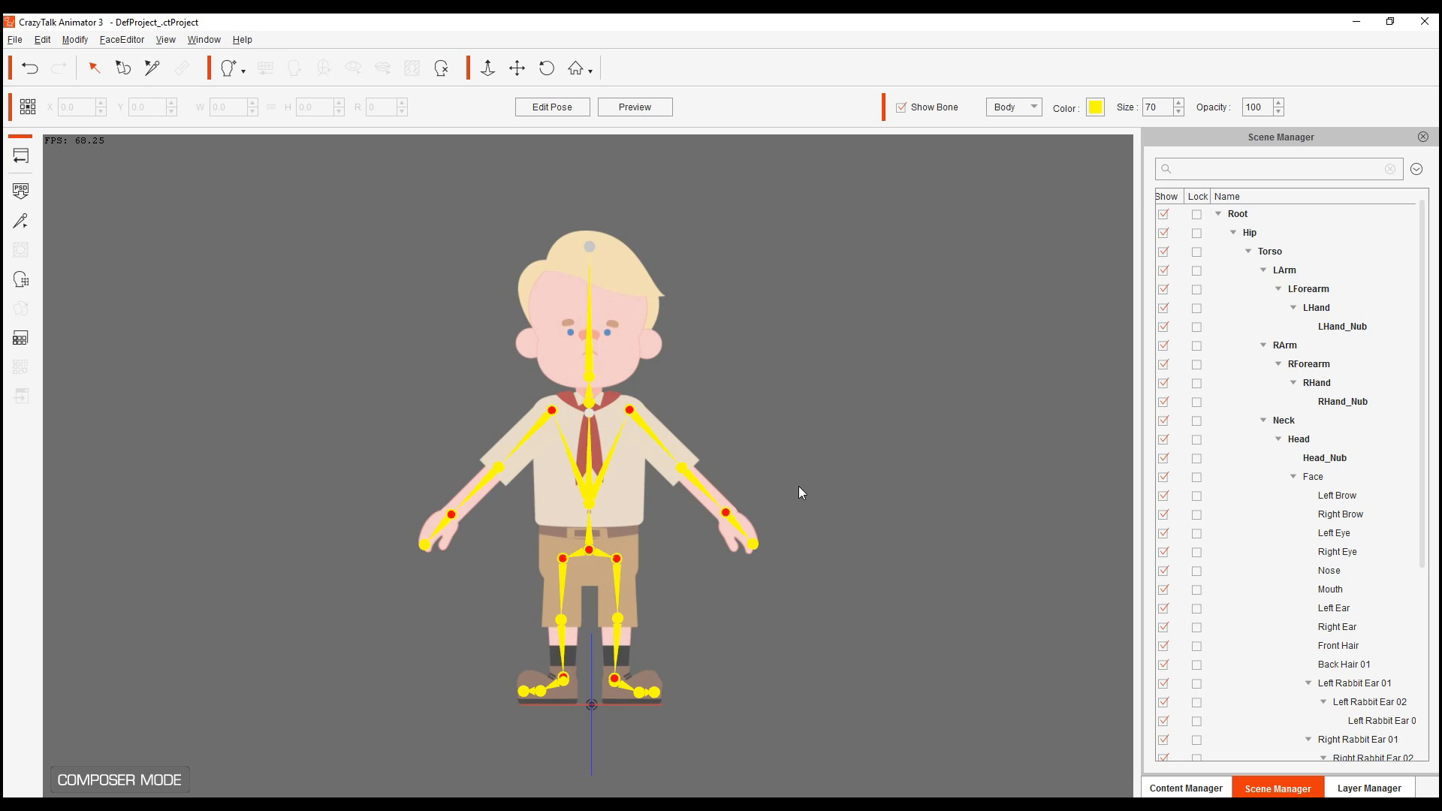
Turn off Show Bone, move Mouth below Nose in Layer Manager, and return to the stage
{"action": "scroll", "coordinate": [799, 485], "scroll_direction": "up", "scroll_amount": 3}
{"action": "scroll", "coordinate": [798, 426], "scroll_direction": "up", "scroll_amount": 3}
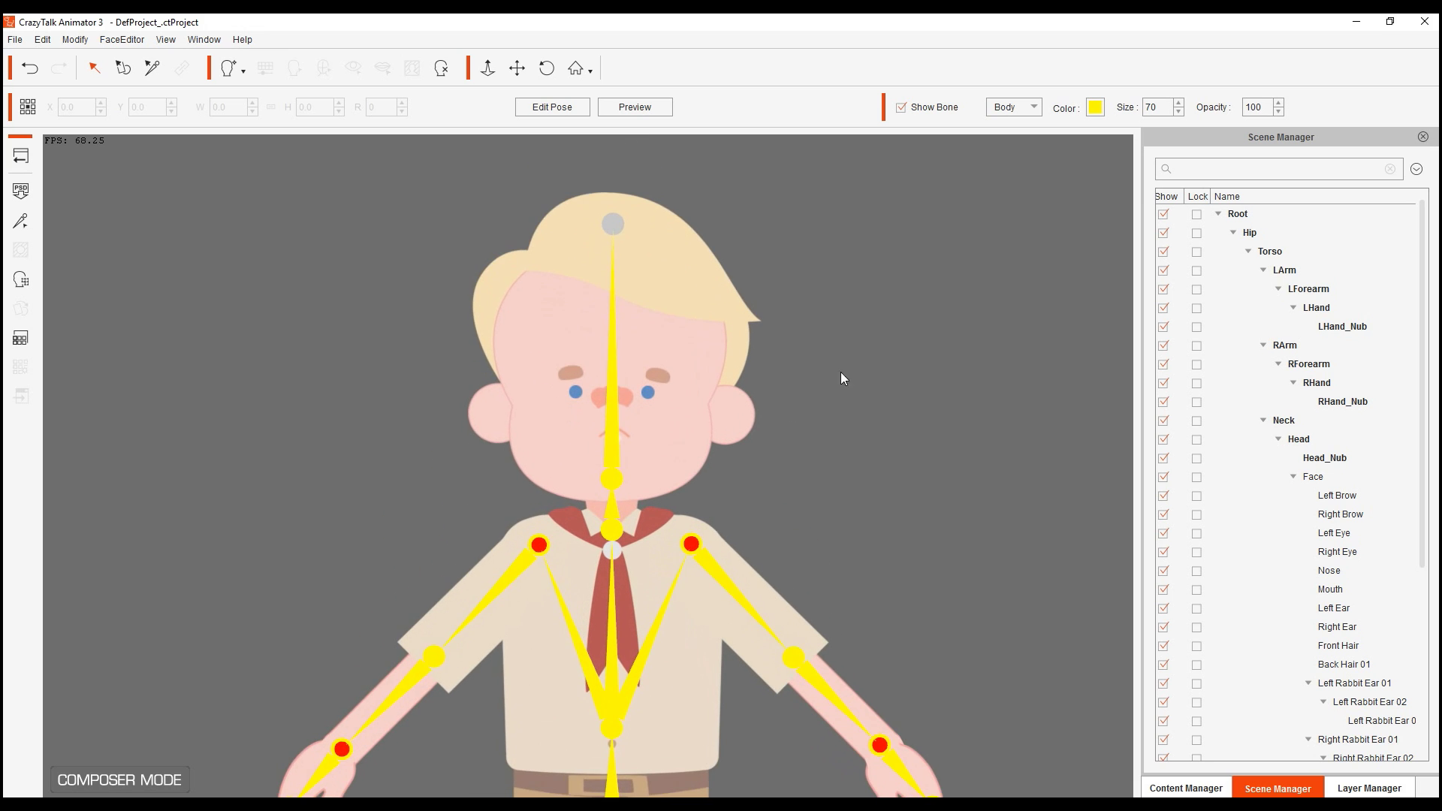
{"action": "left_click", "coordinate": [919, 110]}
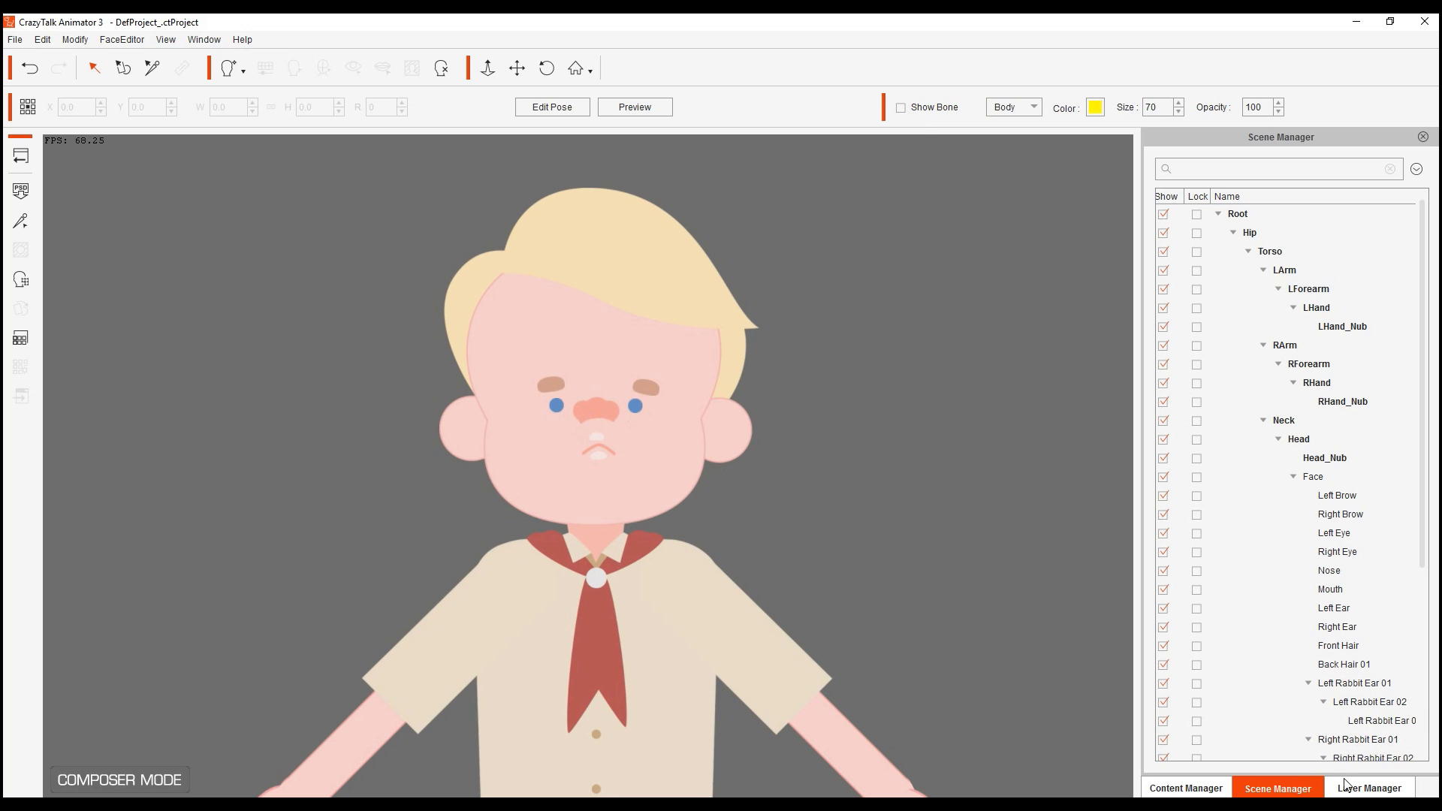
{"action": "left_click", "coordinate": [1366, 788]}
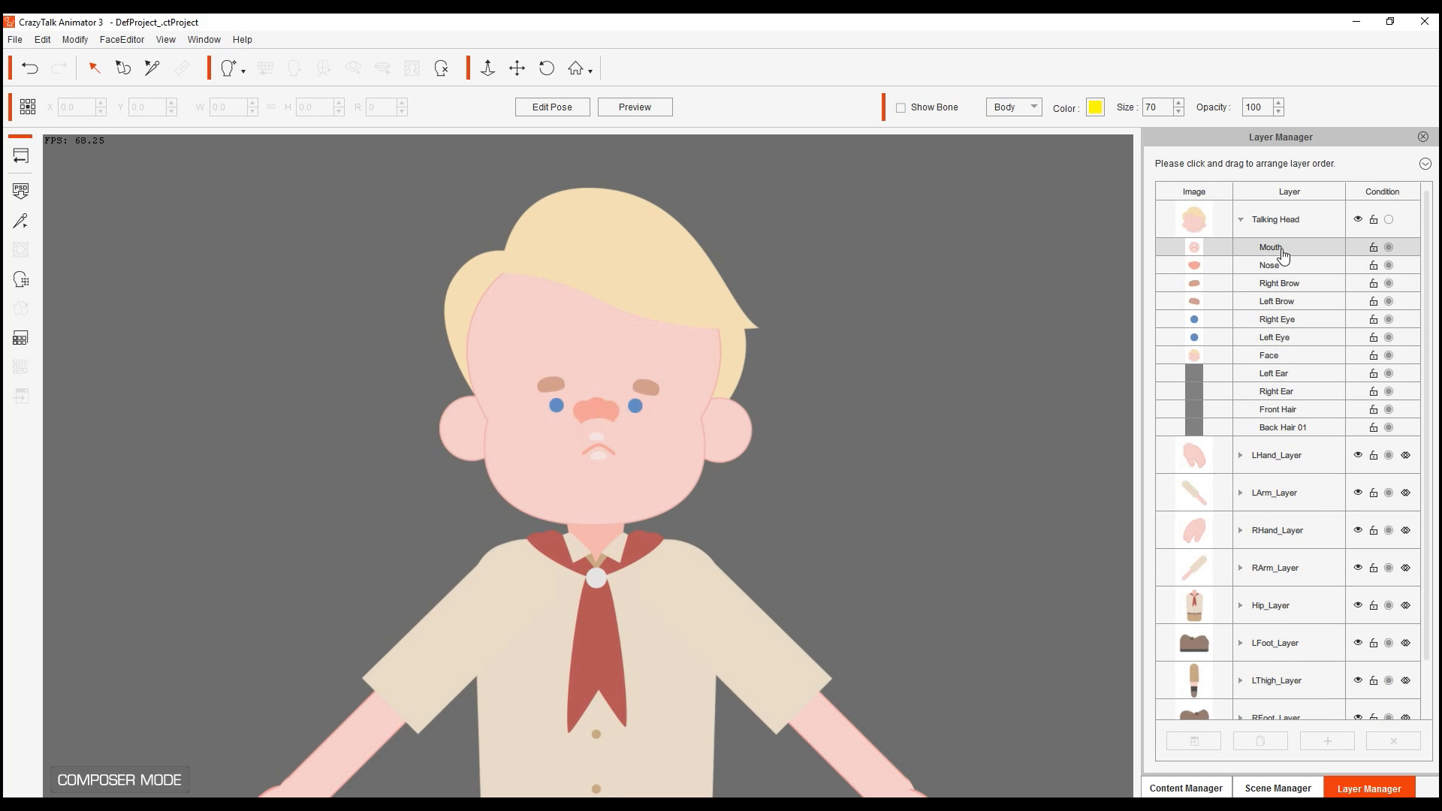
{"action": "left_click_drag", "start_coordinate": [1282, 254], "coordinate": [1293, 275]}
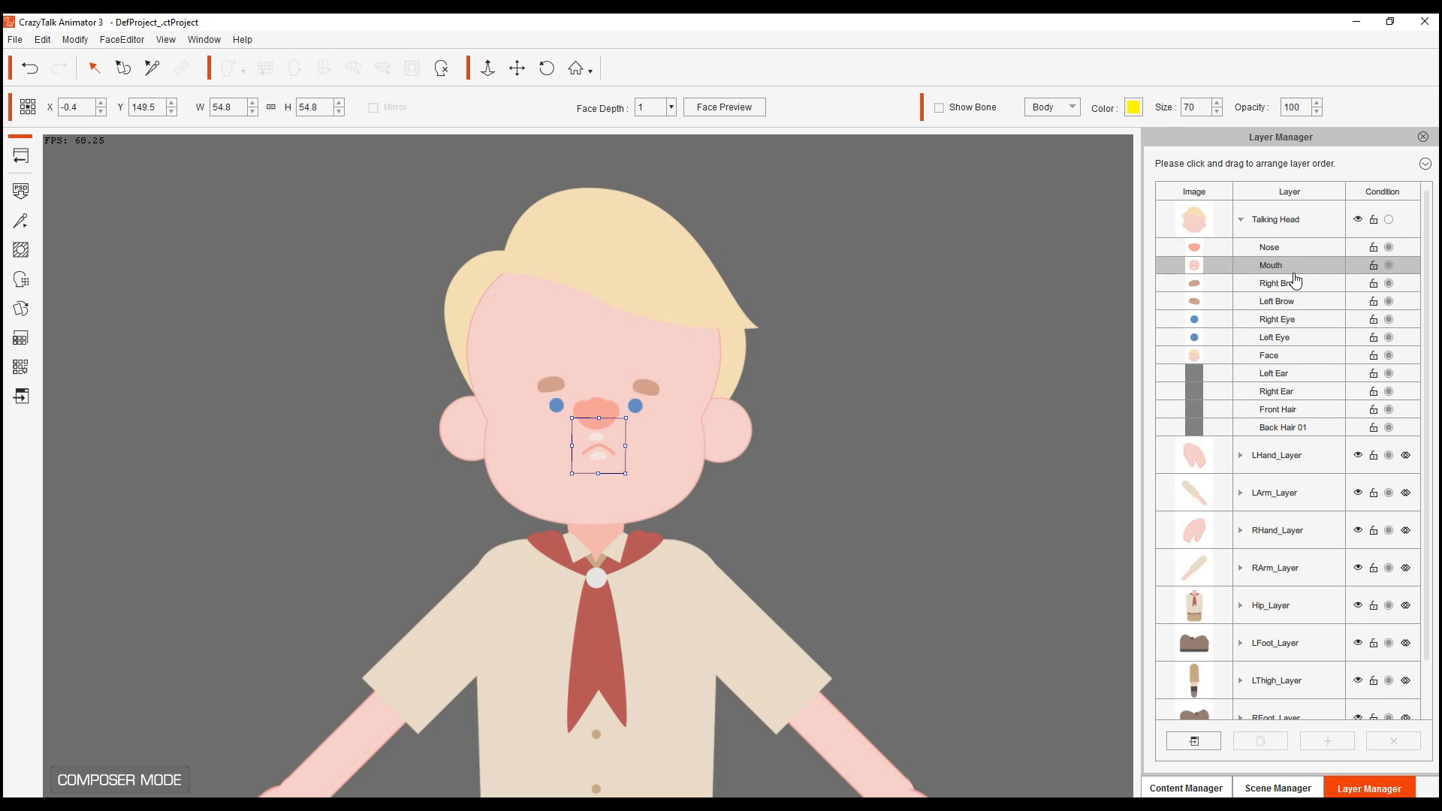
{"action": "left_click", "coordinate": [961, 373]}
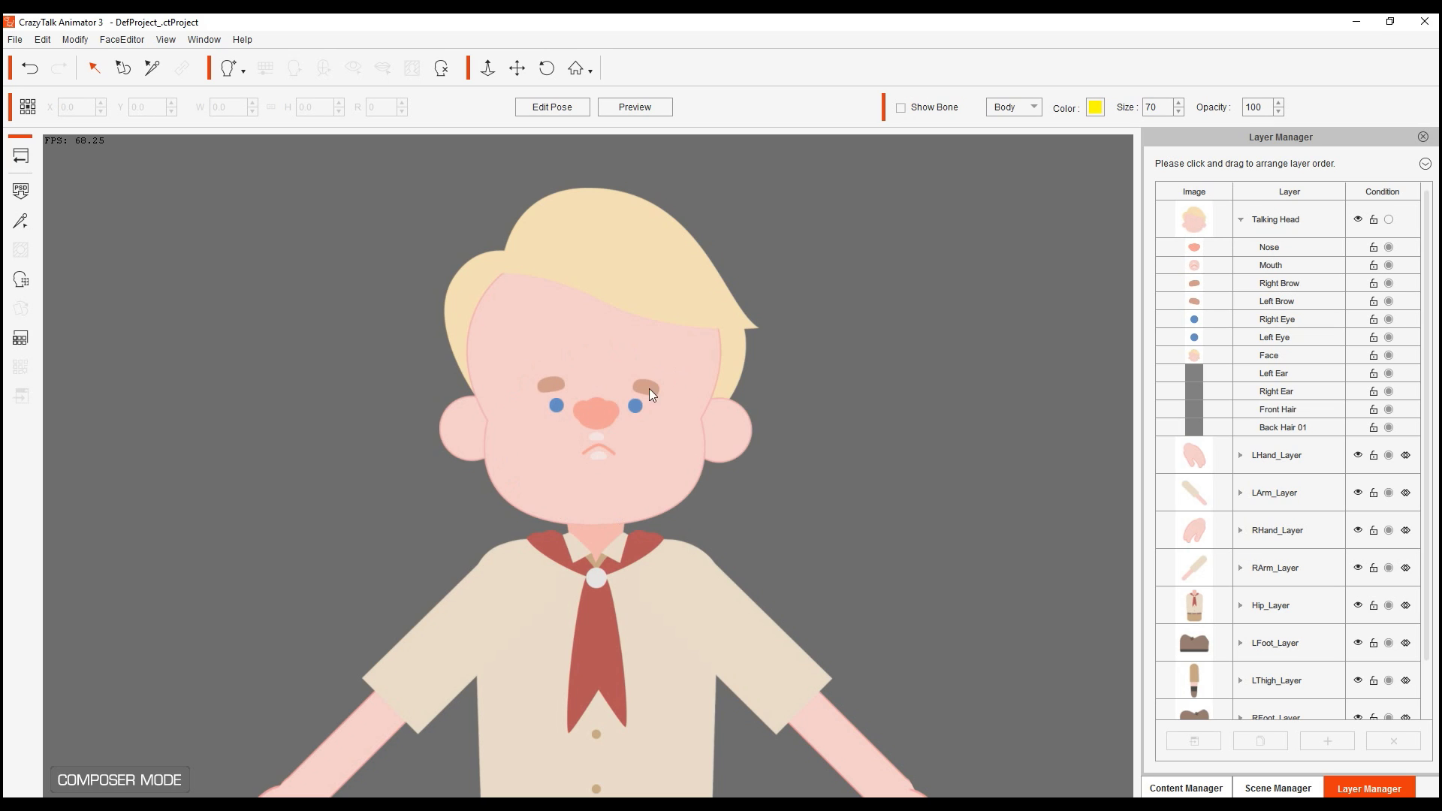
{"action": "left_click", "coordinate": [18, 158]}
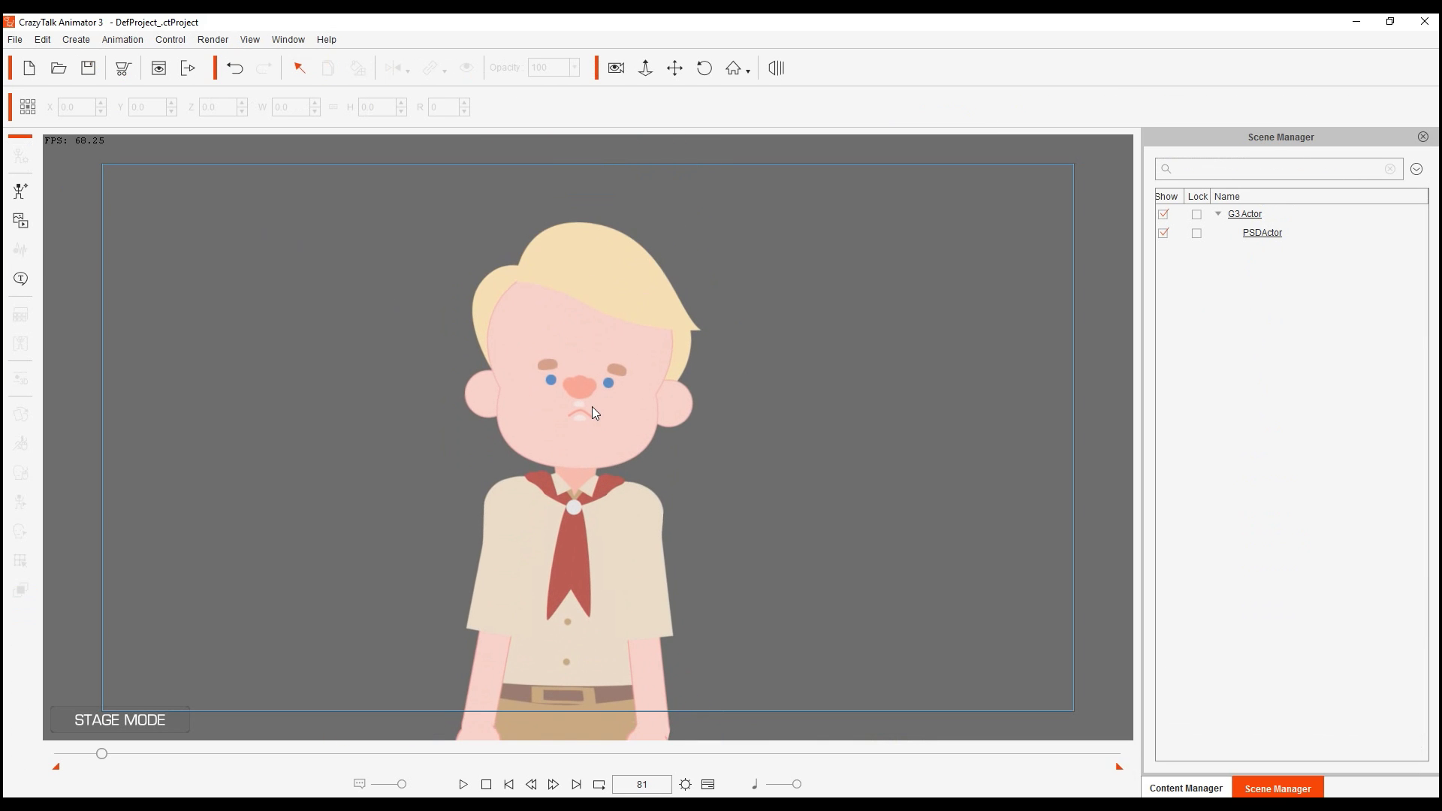
Open Face Puppet for the boy and preview the first Full Face Control style
{"action": "left_click", "coordinate": [593, 408]}
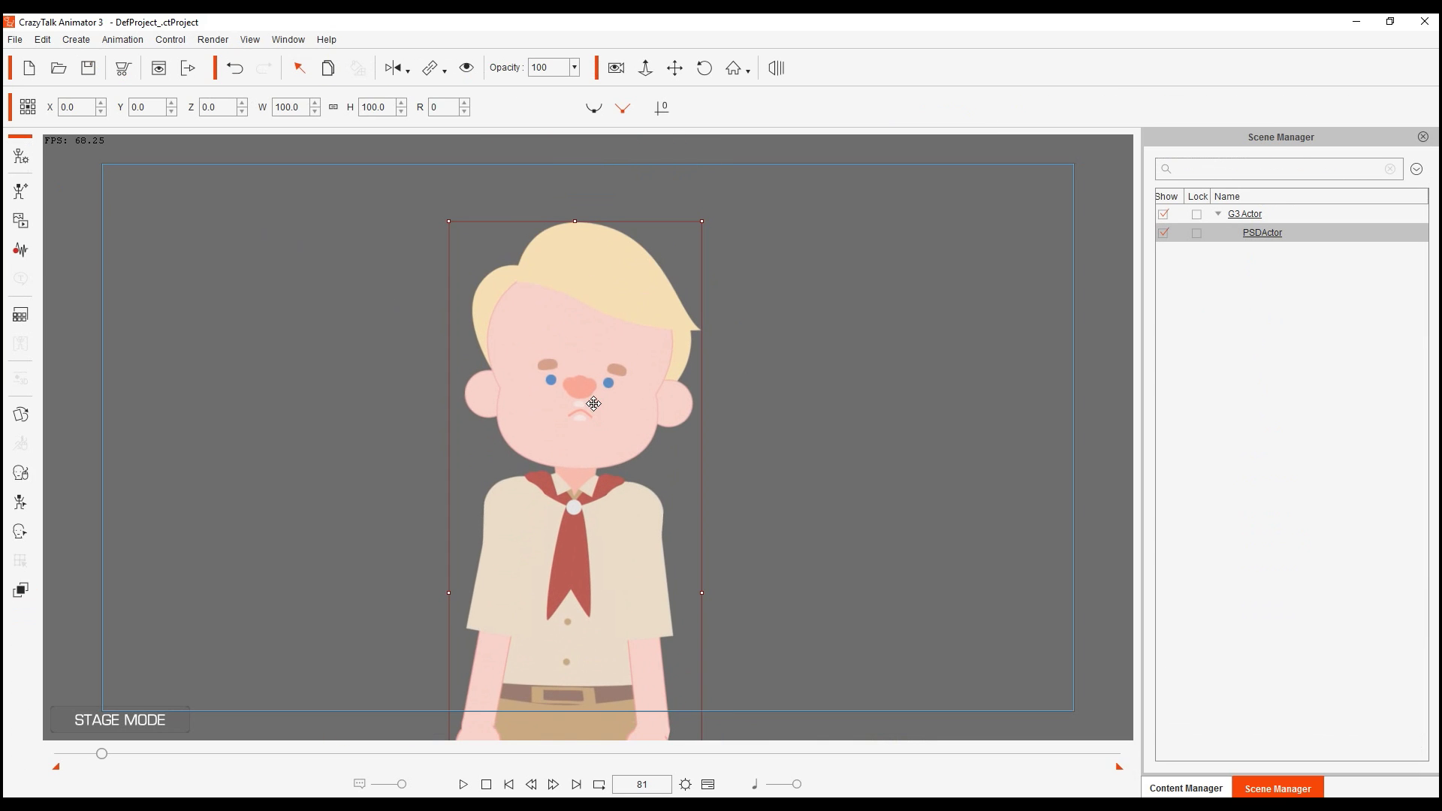
{"action": "left_click", "coordinate": [22, 474]}
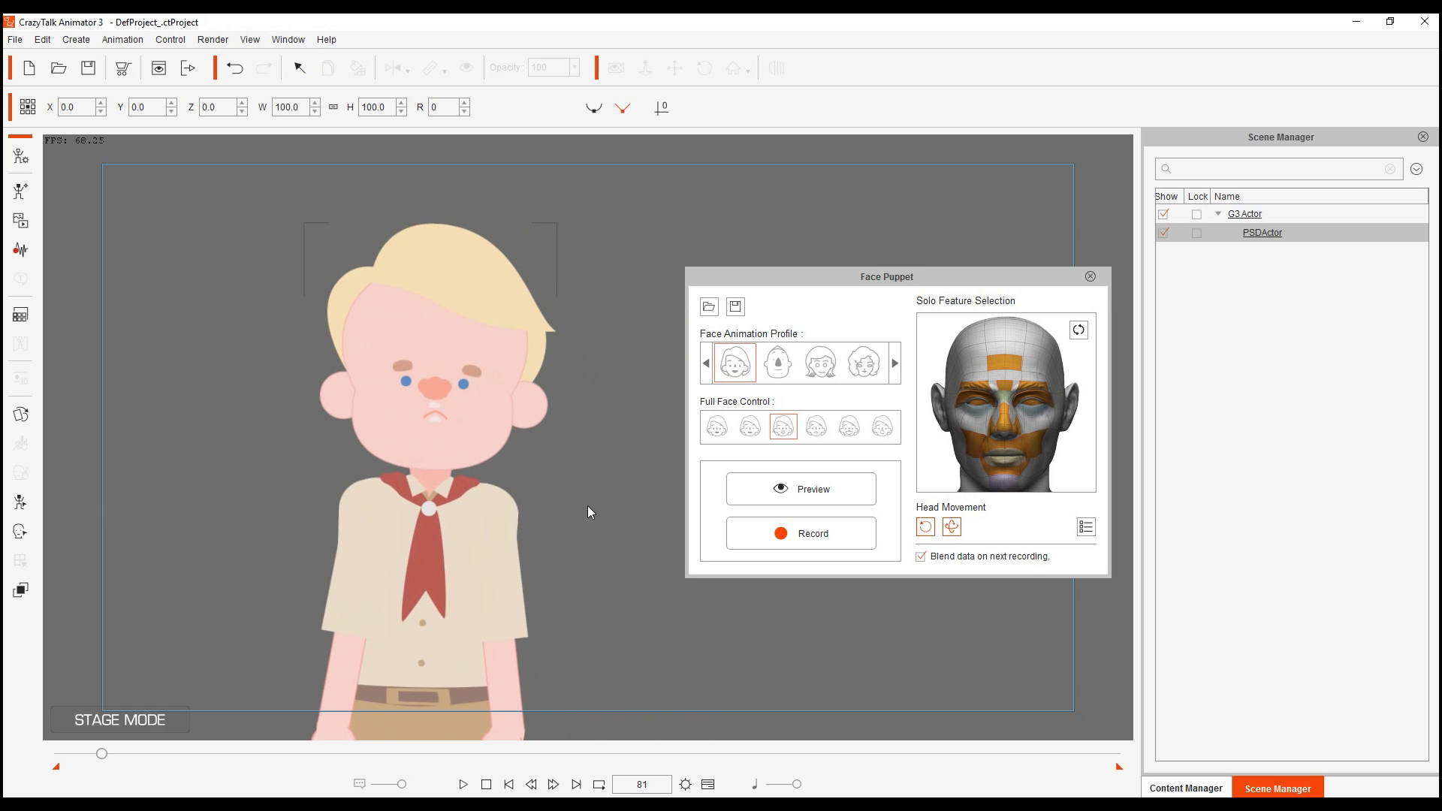
{"action": "left_click", "coordinate": [717, 428]}
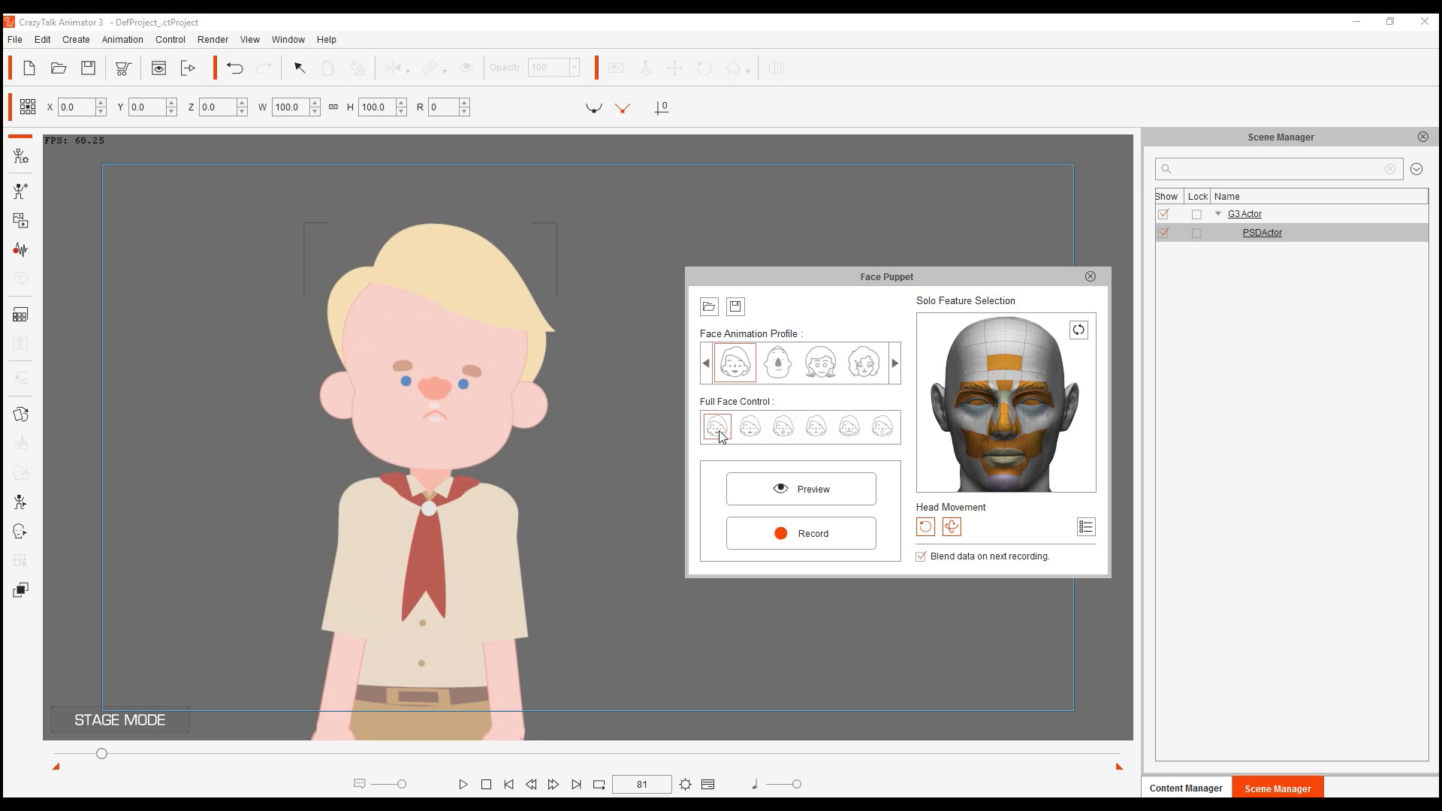
{"action": "left_click", "coordinate": [813, 489]}
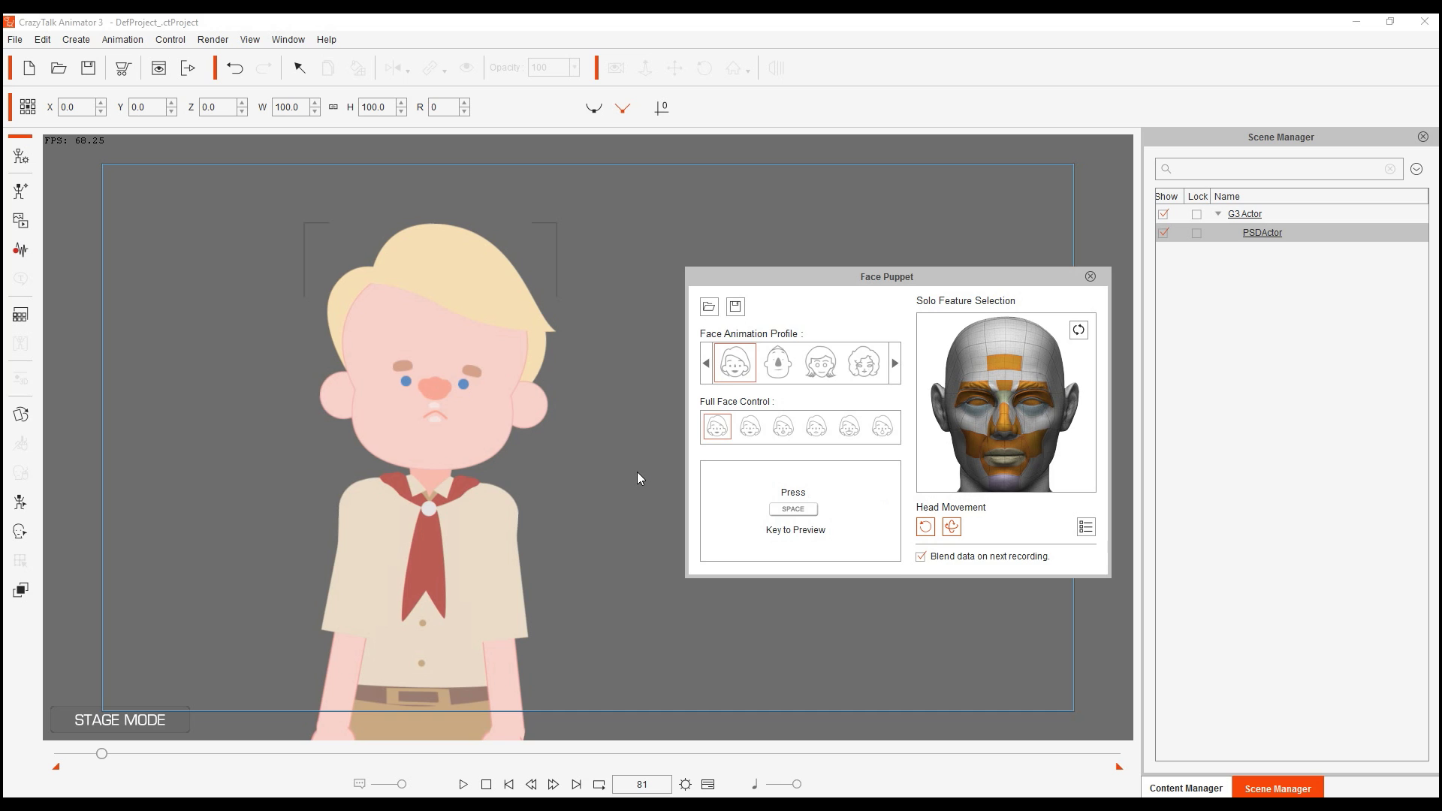
{"action": "key", "text": "space"}
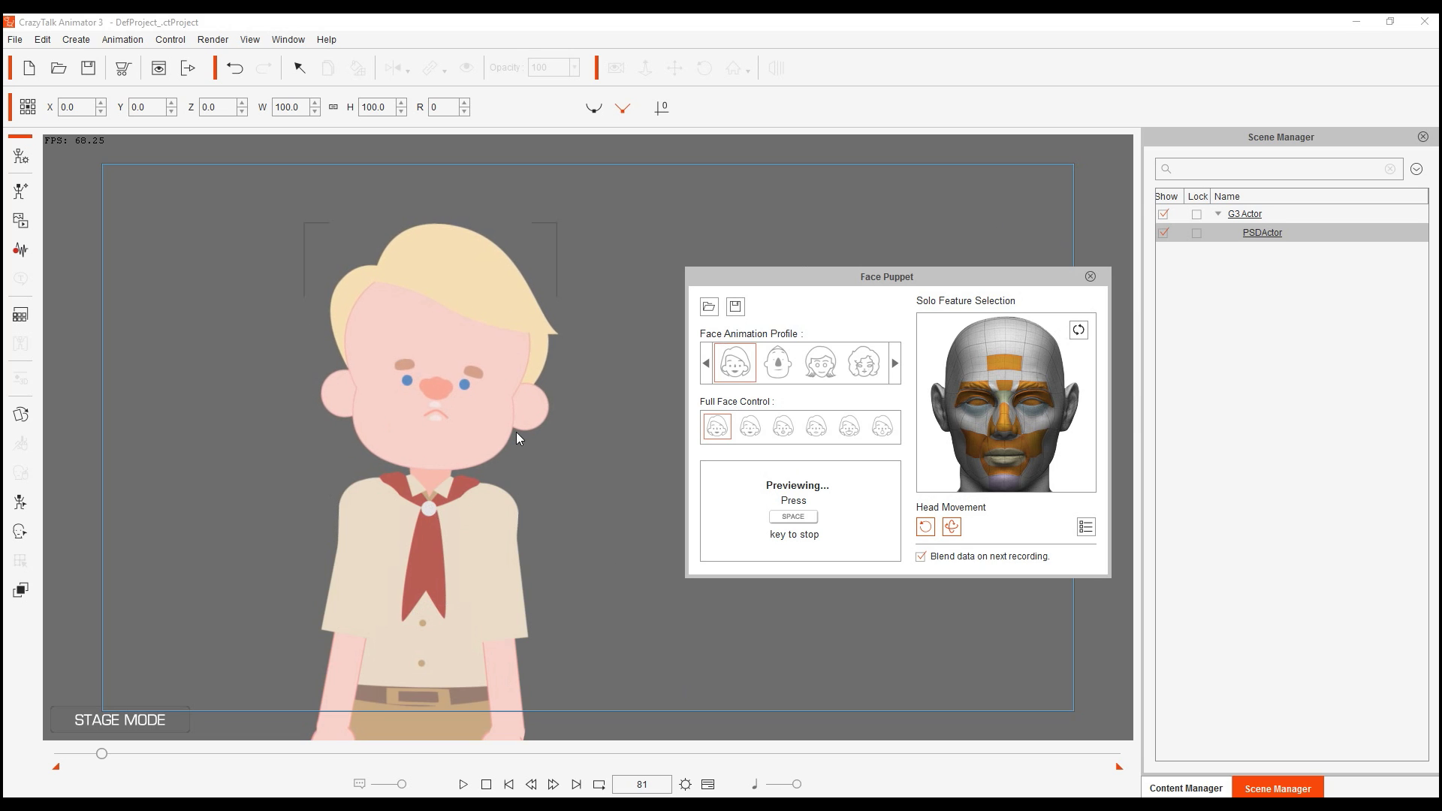
{"action": "key", "text": "space"}
Preview the second Full Face Control style, then close the Face Puppet panel
{"action": "left_click", "coordinate": [750, 427]}
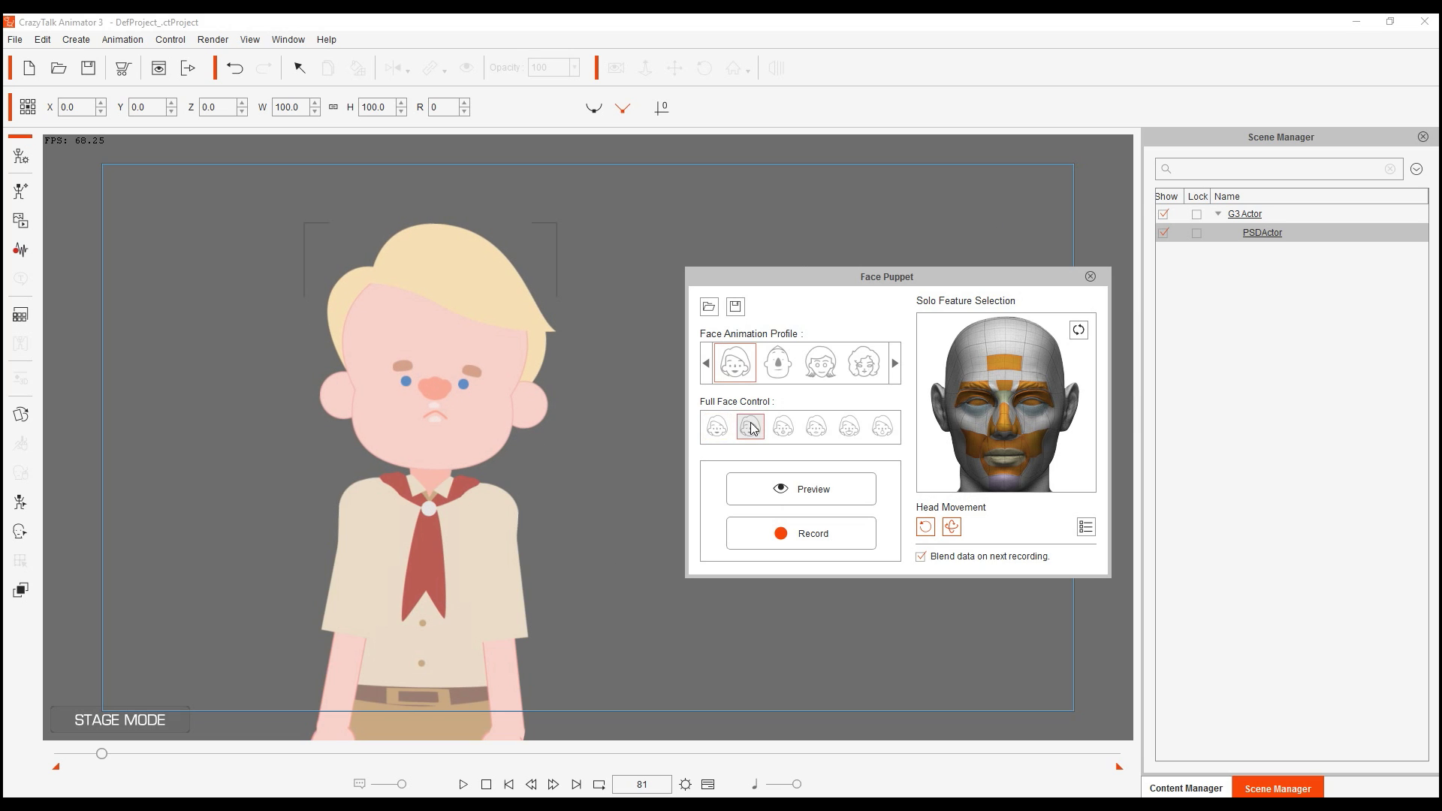
{"action": "left_click", "coordinate": [799, 494]}
{"action": "key", "text": "space"}
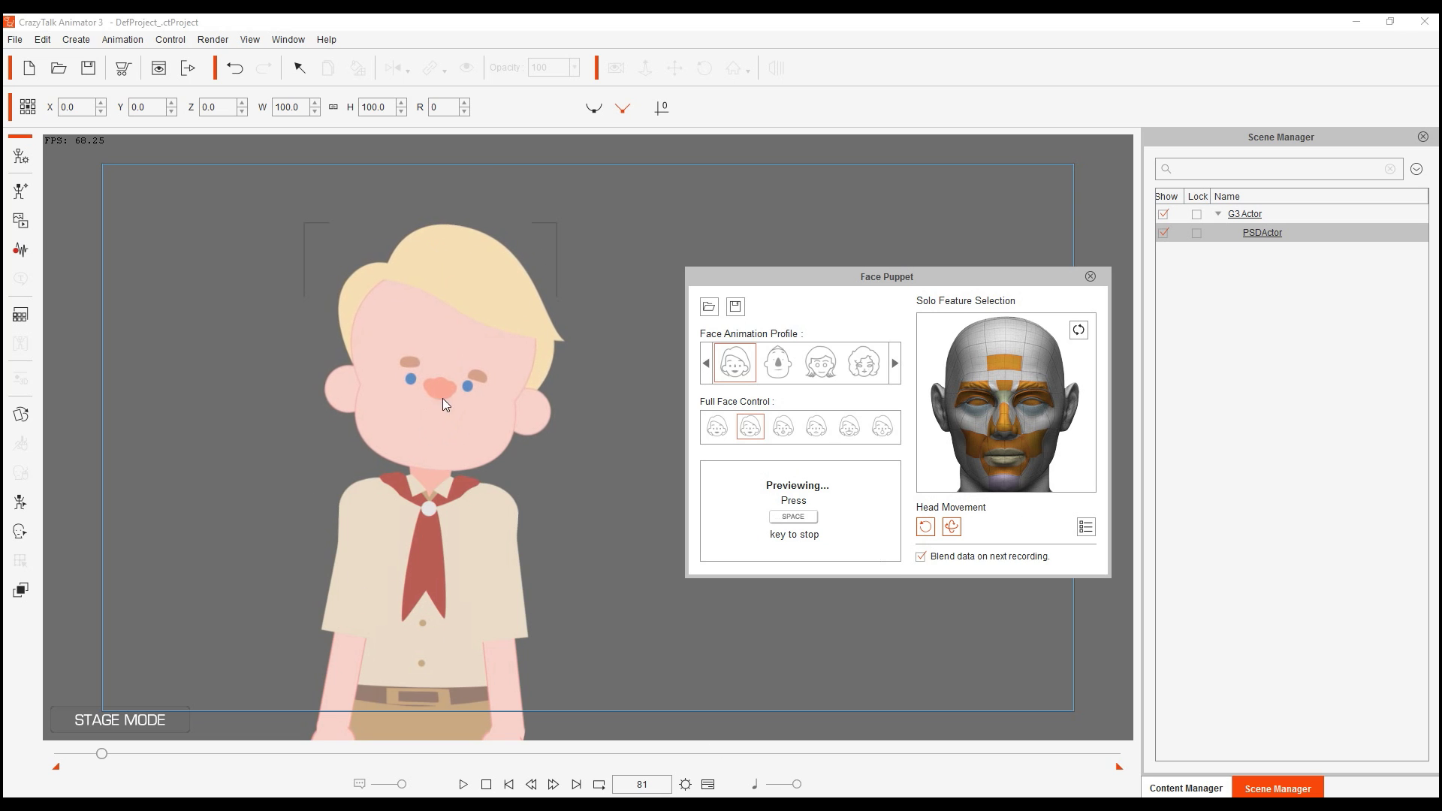
{"action": "key", "text": "space"}
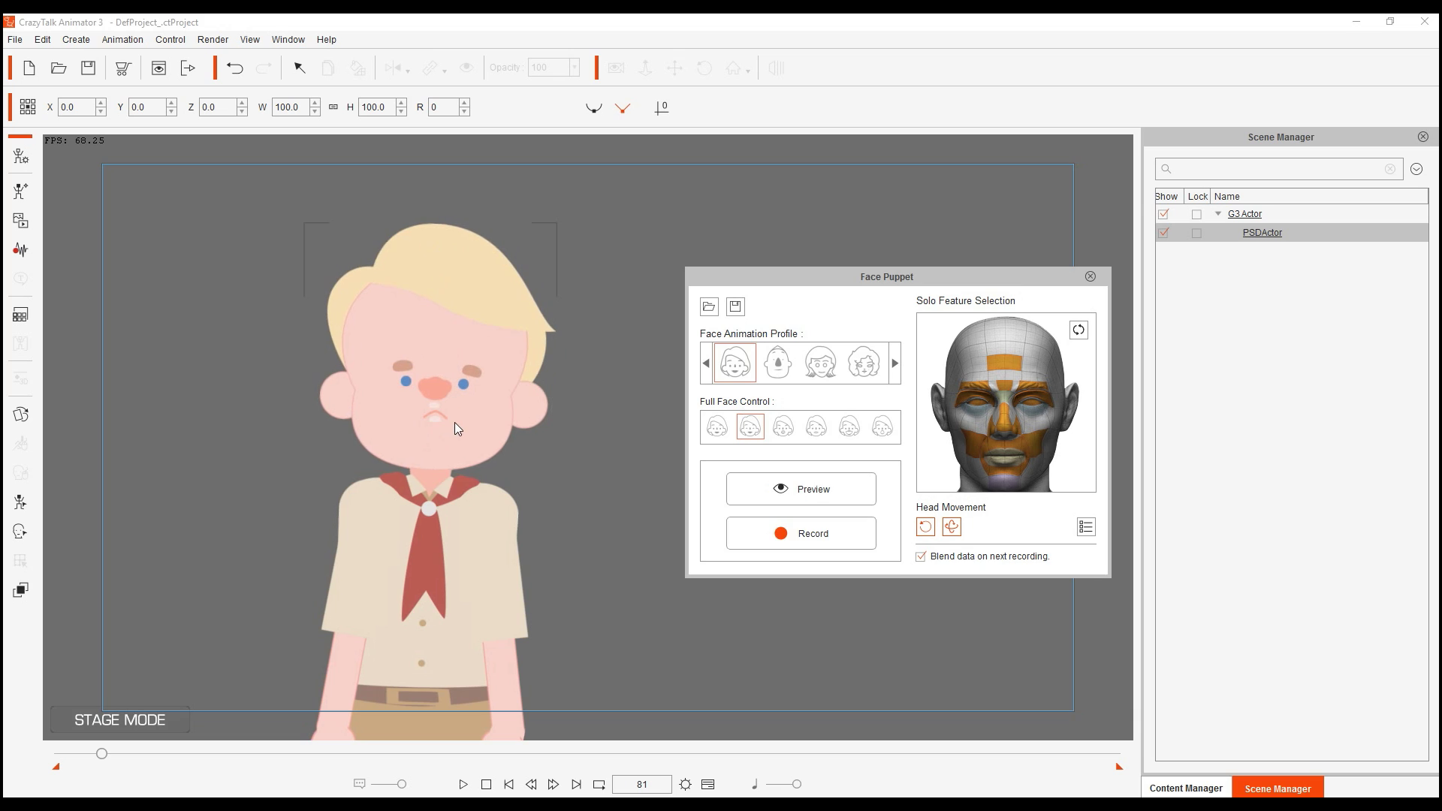
{"action": "left_click", "coordinate": [1091, 277]}
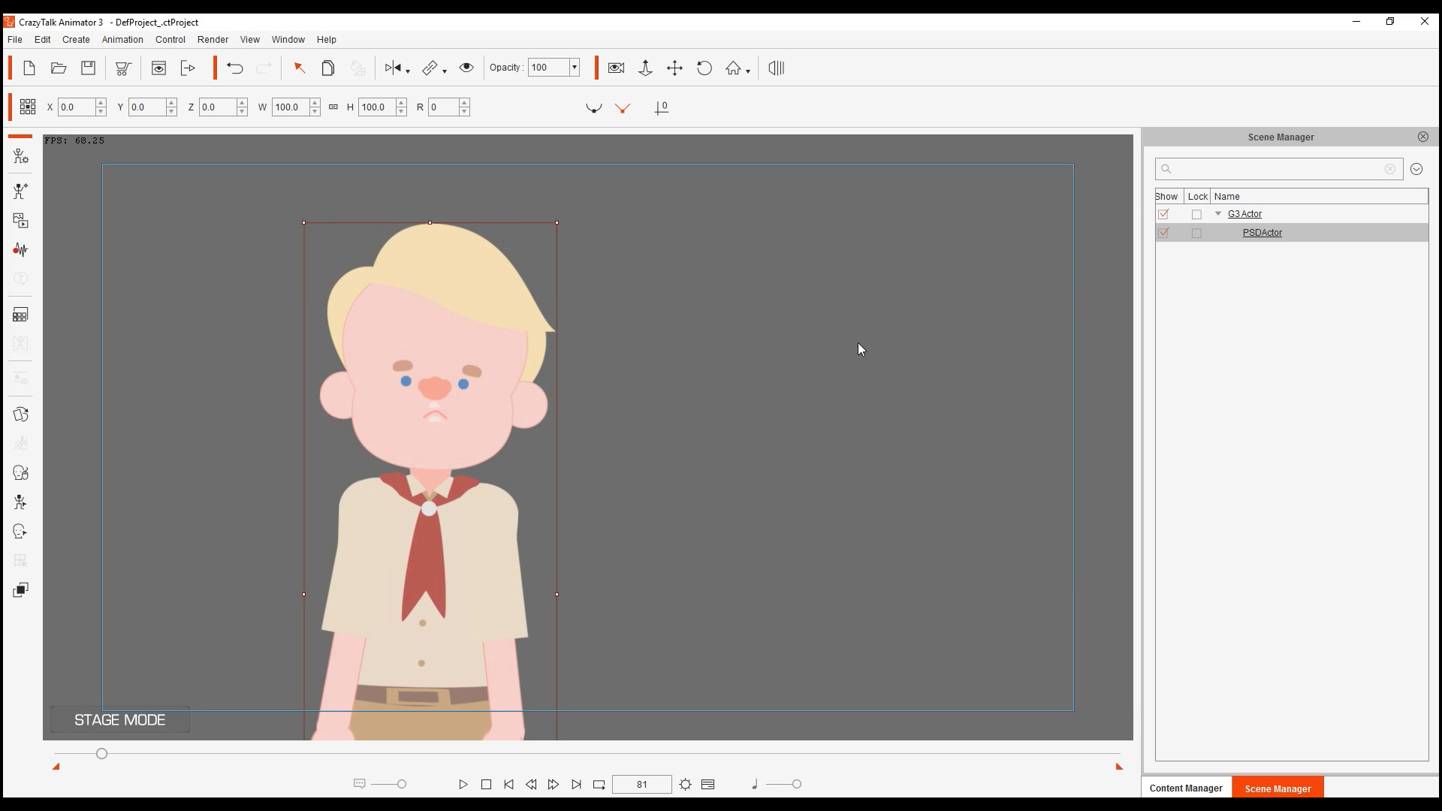
{"action": "left_click", "coordinate": [21, 414]}
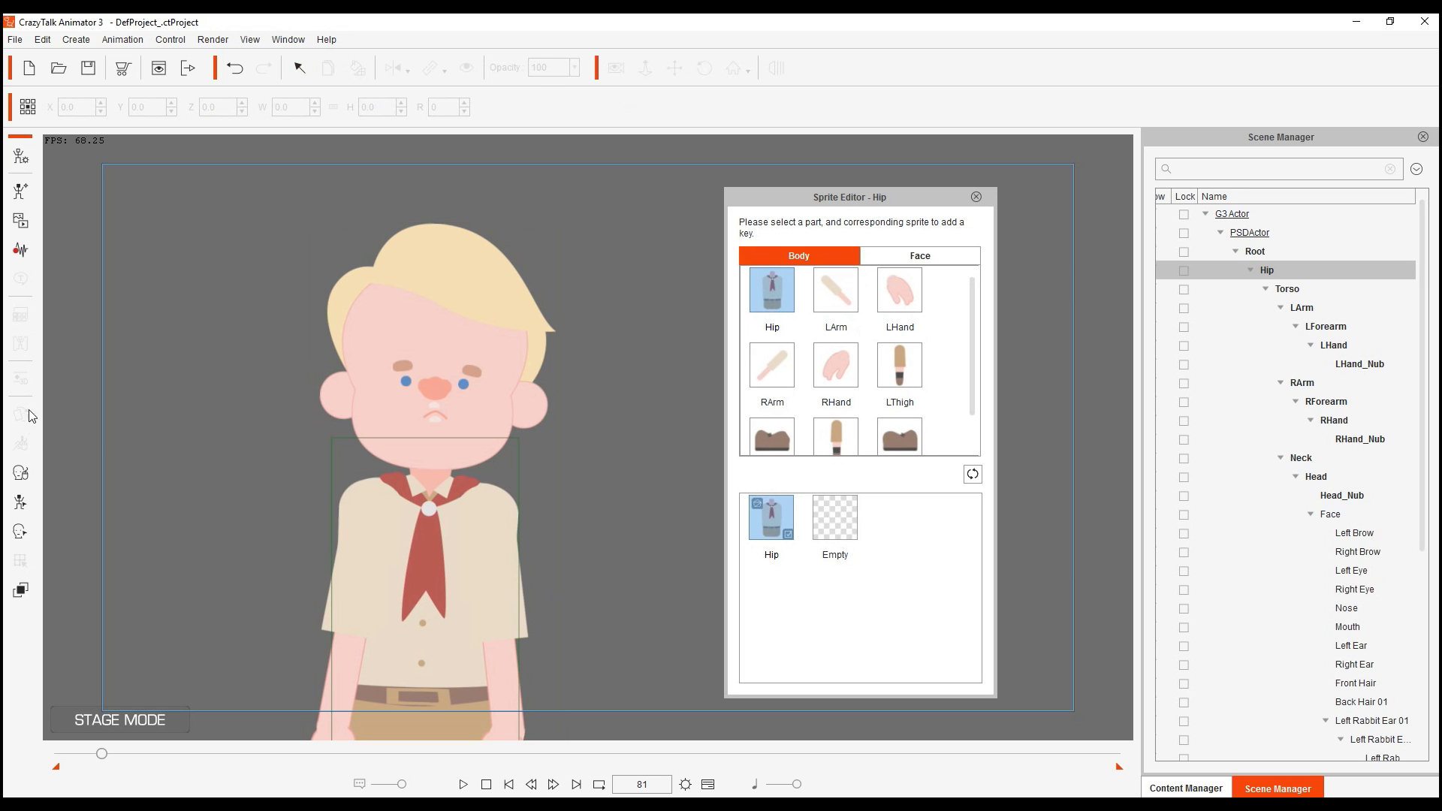
{"action": "left_click", "coordinate": [957, 254]}
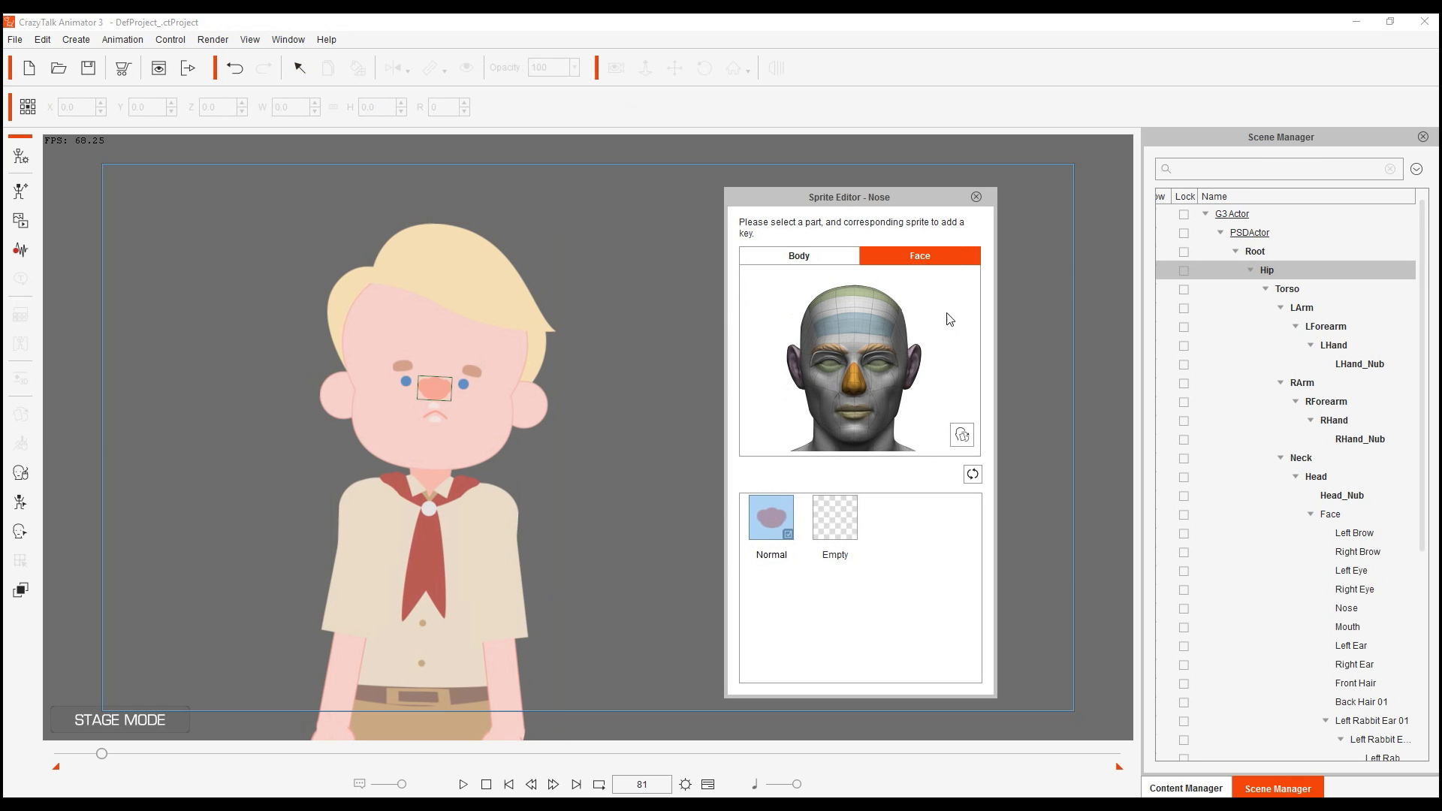
{"action": "left_click", "coordinate": [852, 413]}
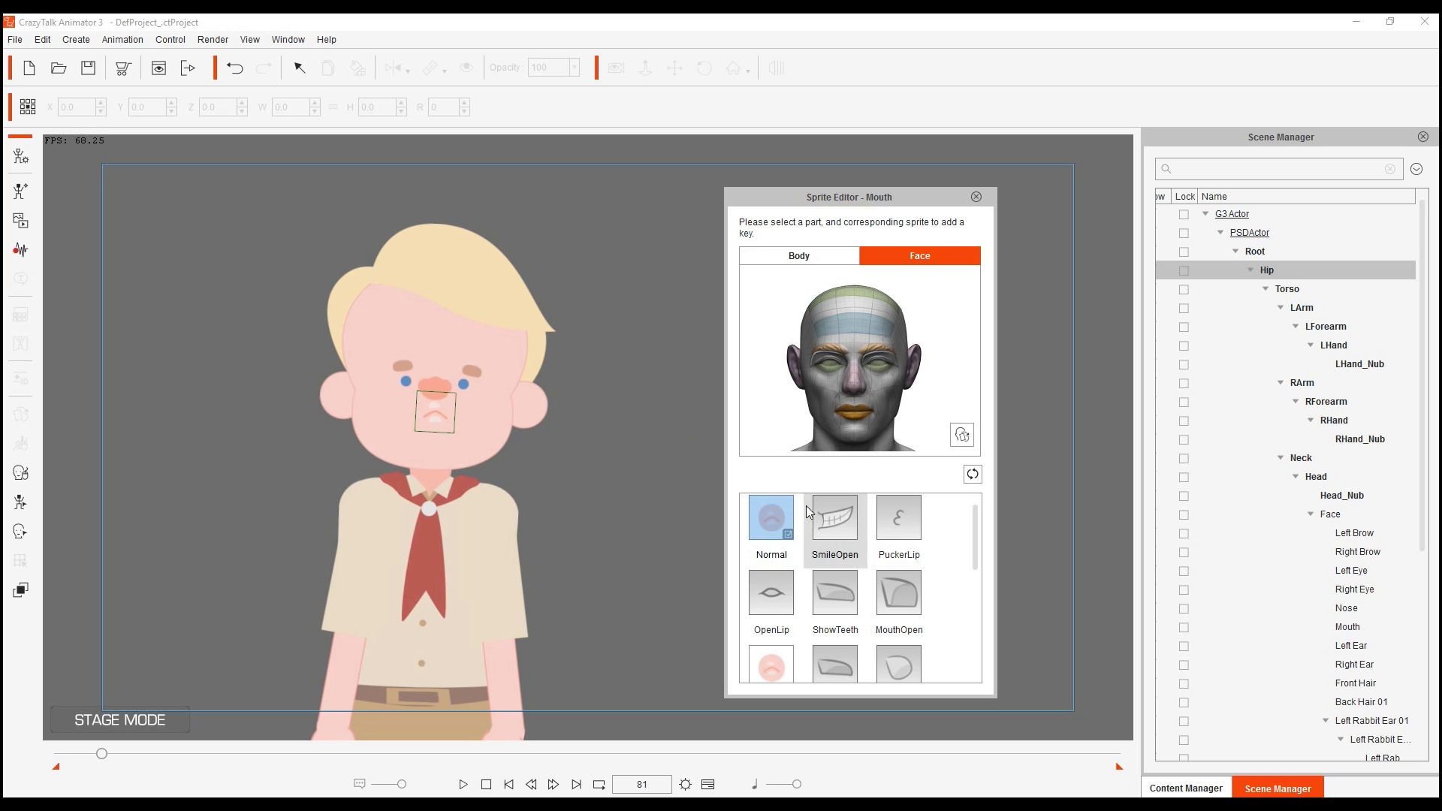
{"action": "left_click", "coordinate": [851, 524]}
{"action": "left_click", "coordinate": [902, 518]}
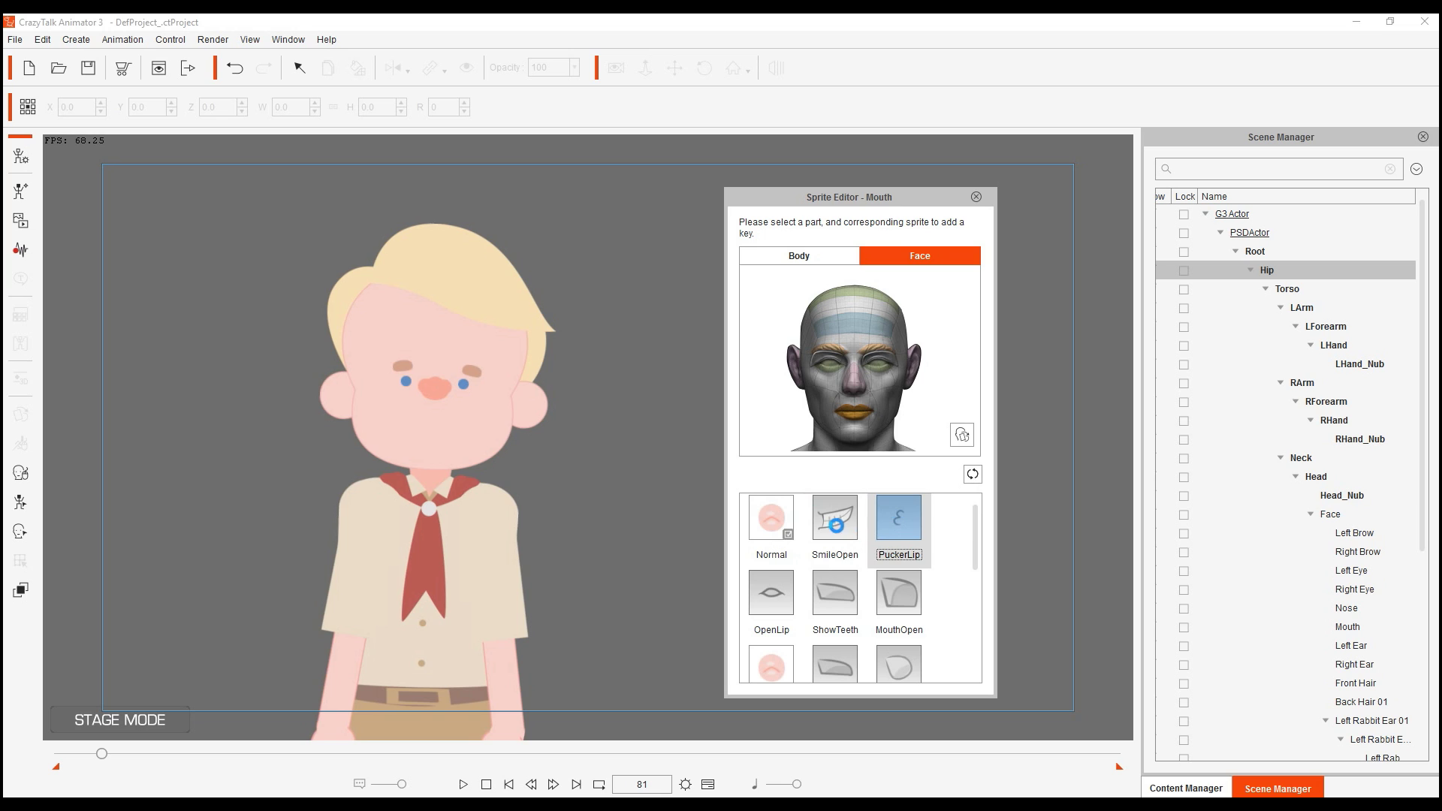
{"action": "left_click", "coordinate": [785, 518]}
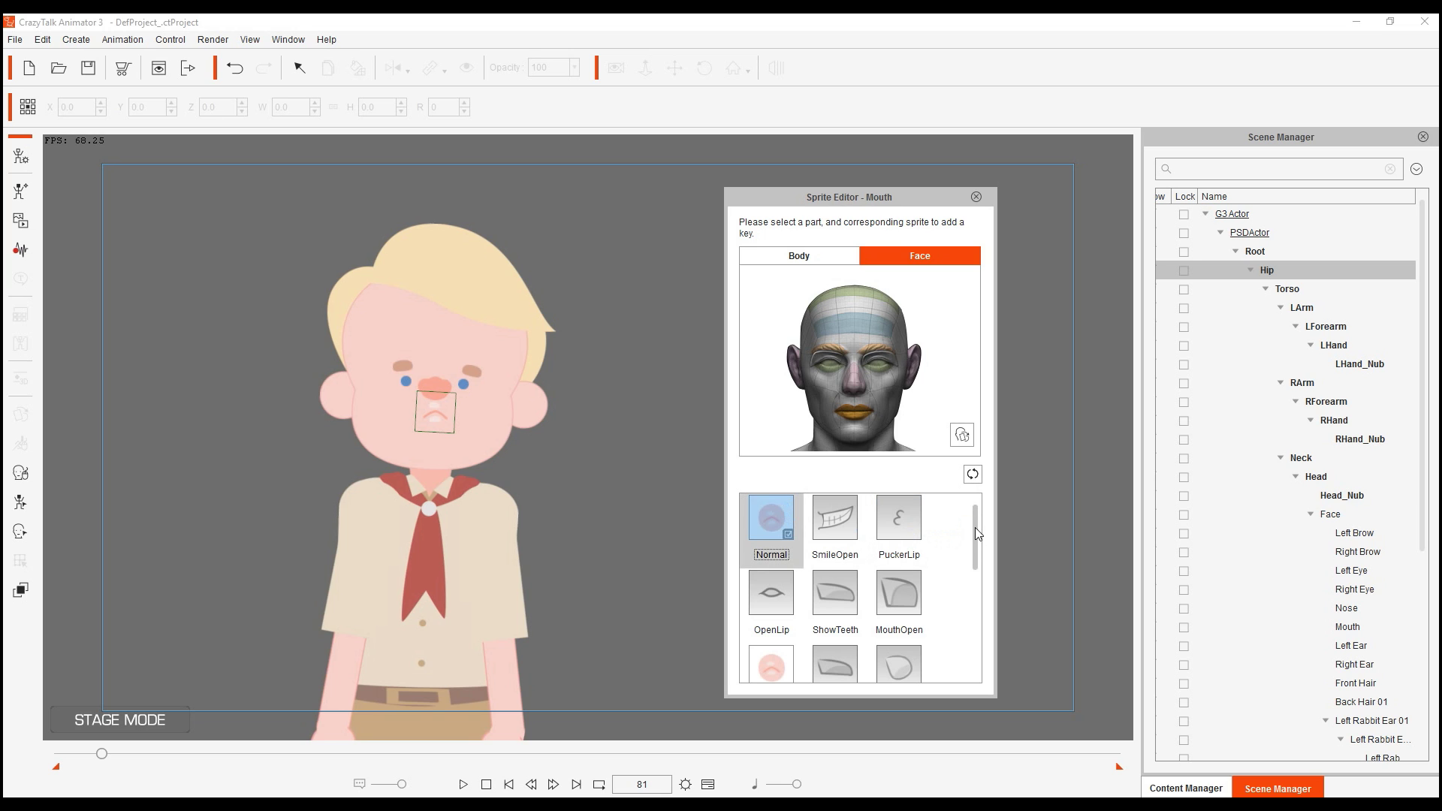
{"action": "scroll", "coordinate": [974, 528], "scroll_direction": "down", "scroll_amount": 3}
{"action": "scroll", "coordinate": [980, 518], "scroll_direction": "up", "scroll_amount": 3}
{"action": "left_click", "coordinate": [886, 368]}
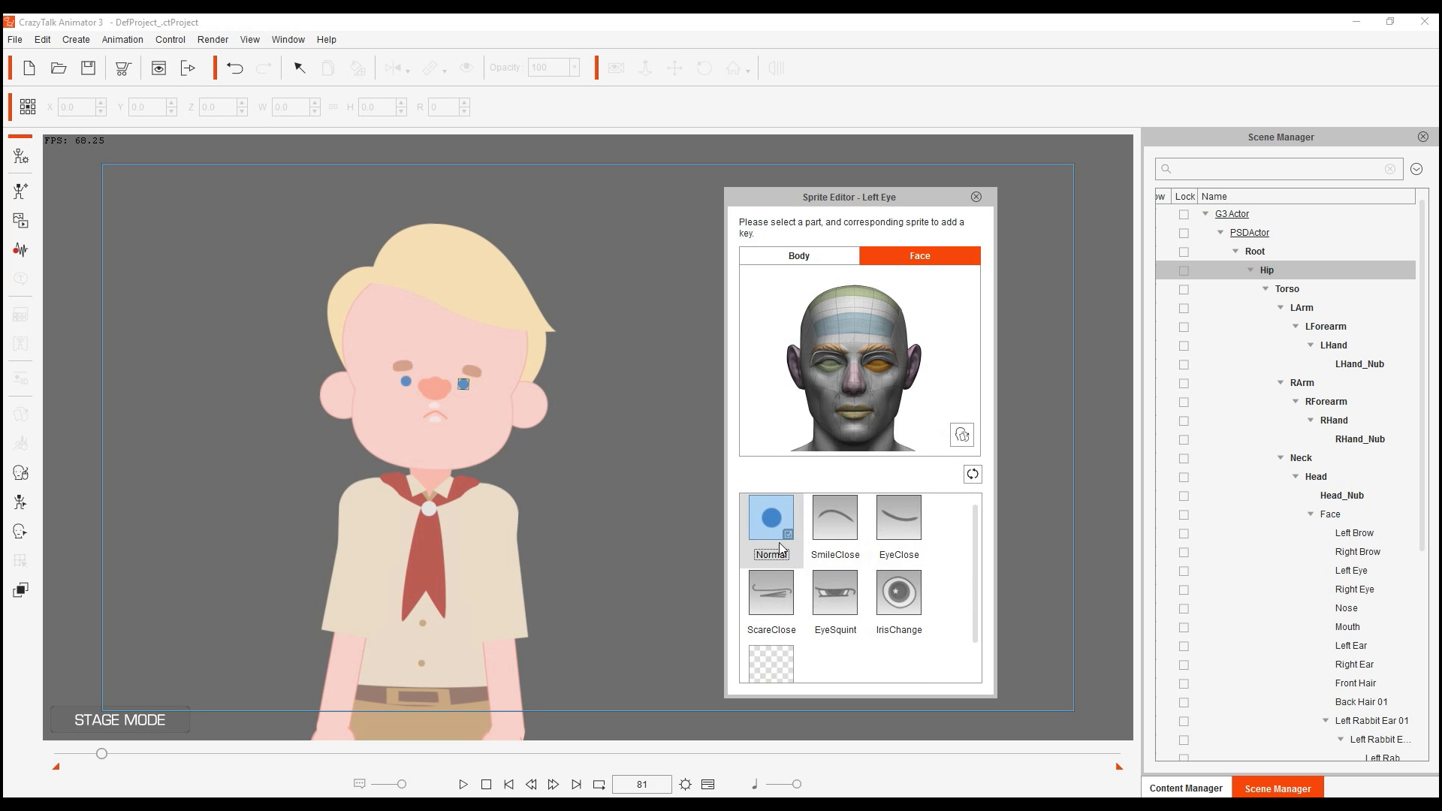
{"action": "left_click", "coordinate": [749, 515]}
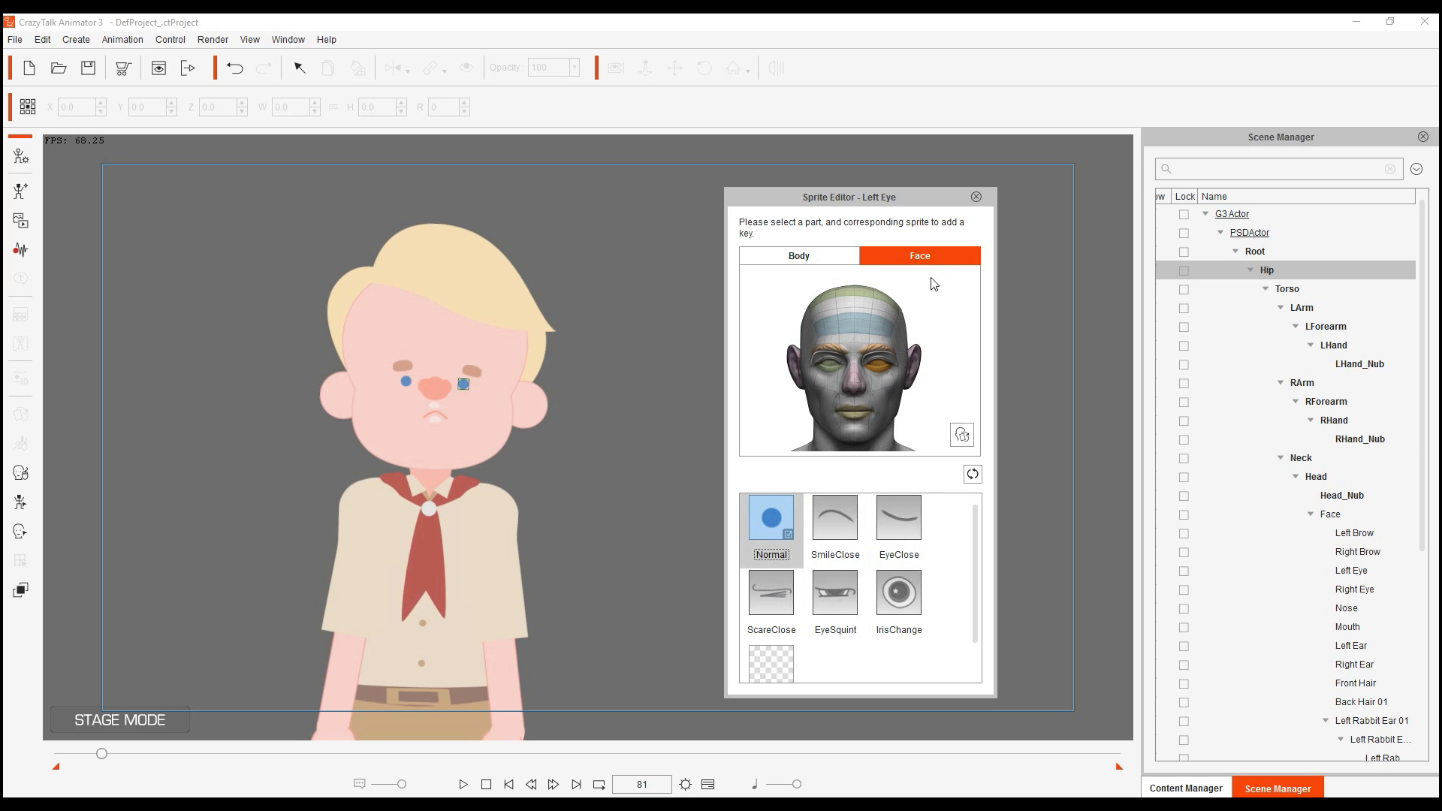
{"action": "left_click", "coordinate": [975, 196]}
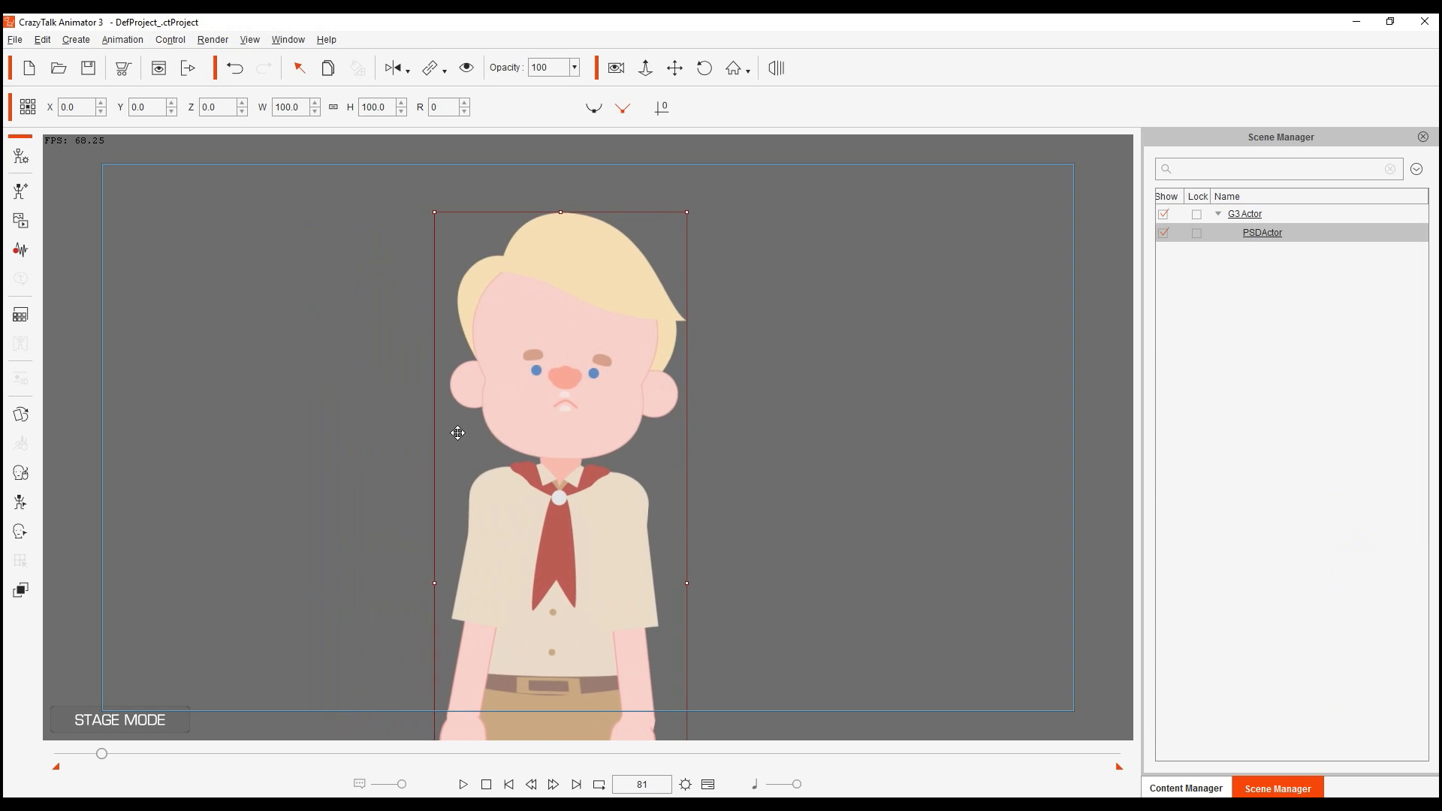